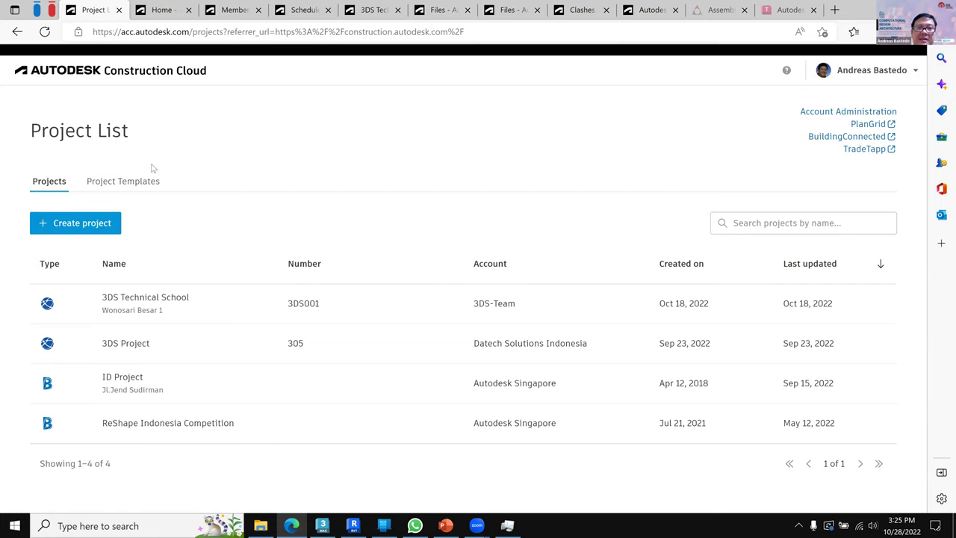
# - Open the 3DS Technical School project and review its home dashboard, including project progress, site weather and work status
pyautogui.click(141, 312)
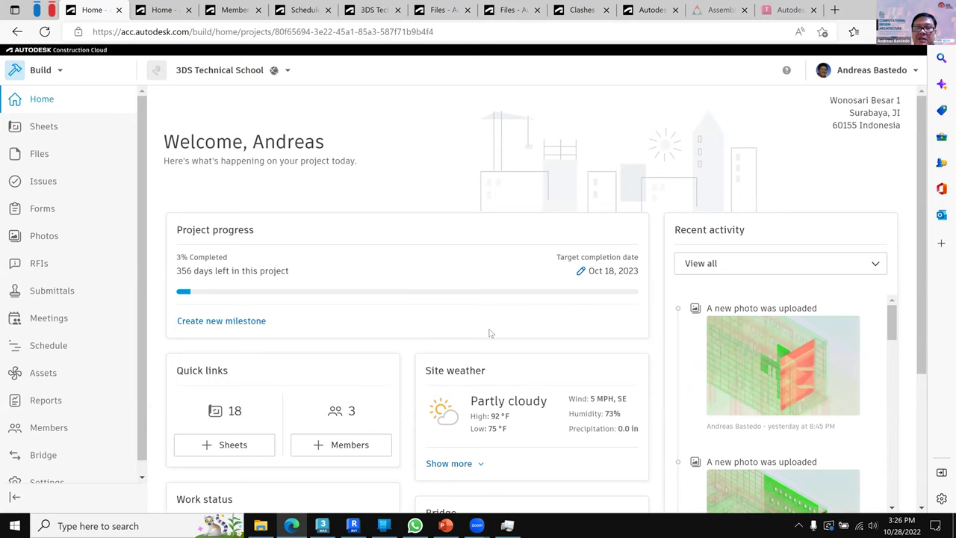
pyautogui.scroll(-1, 489, 333)
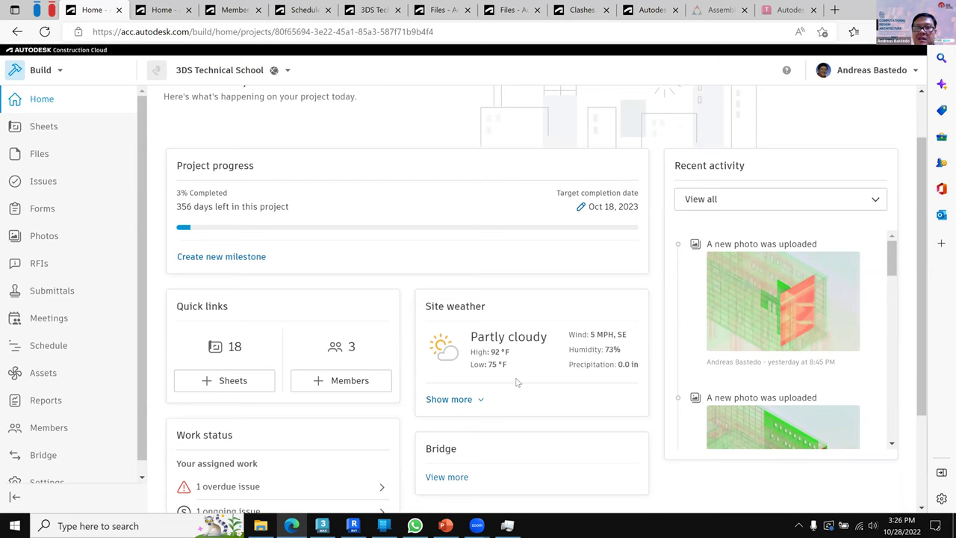
pyautogui.scroll(-2, 515, 381)
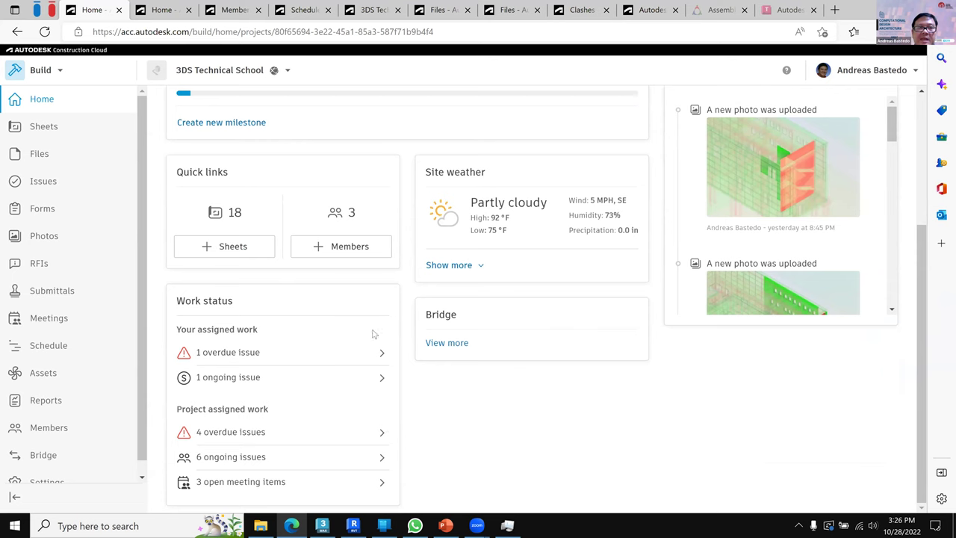
pyautogui.scroll(3, 530, 382)
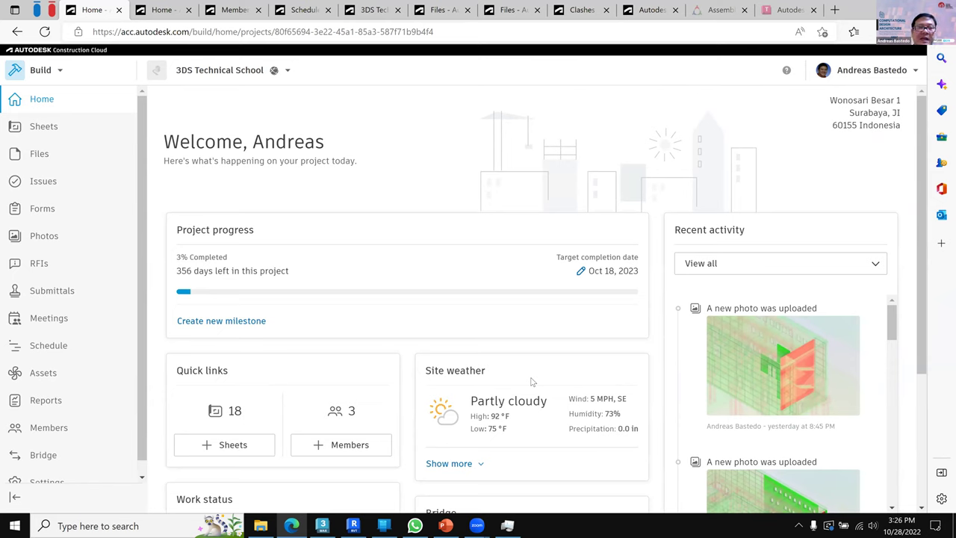
# - Open ACC-Sample-Schedule in the project's schedules and look through its activity list and Gantt chart
pyautogui.click(46, 349)
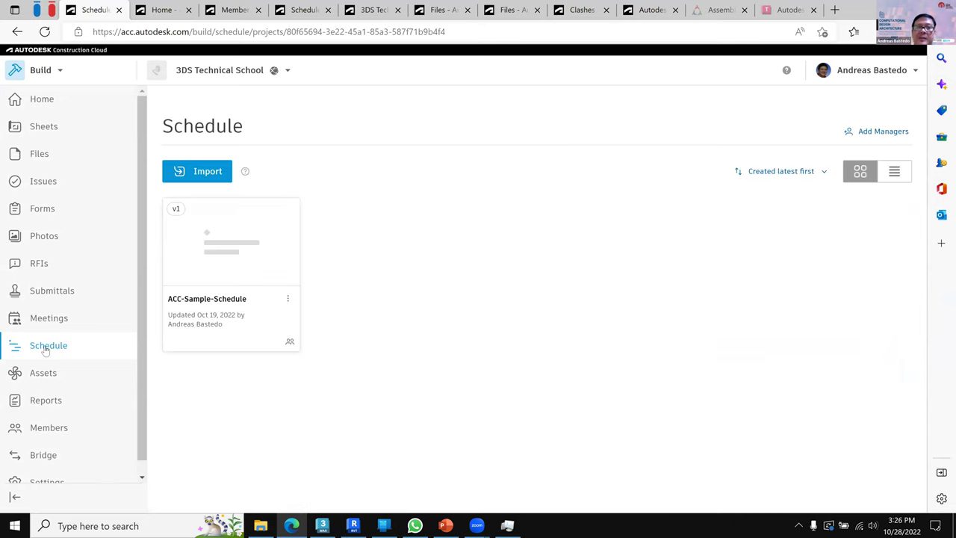
pyautogui.click(225, 264)
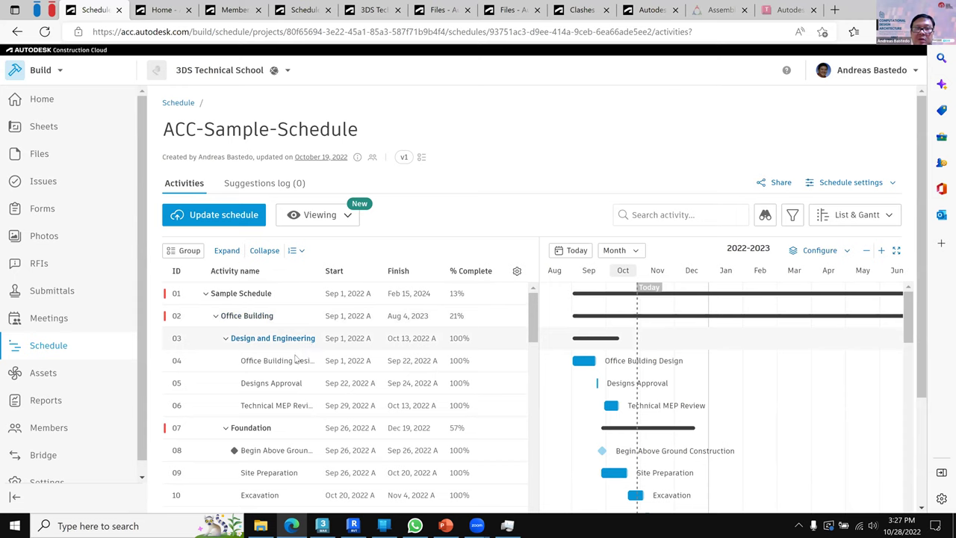
pyautogui.click(627, 342)
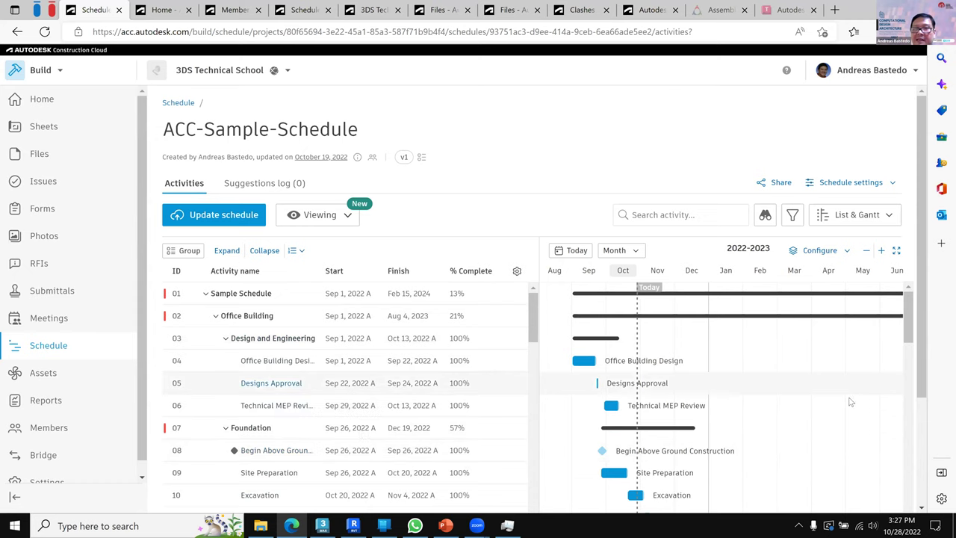
pyautogui.scroll(-10, 848, 404)
pyautogui.scroll(7, 758, 378)
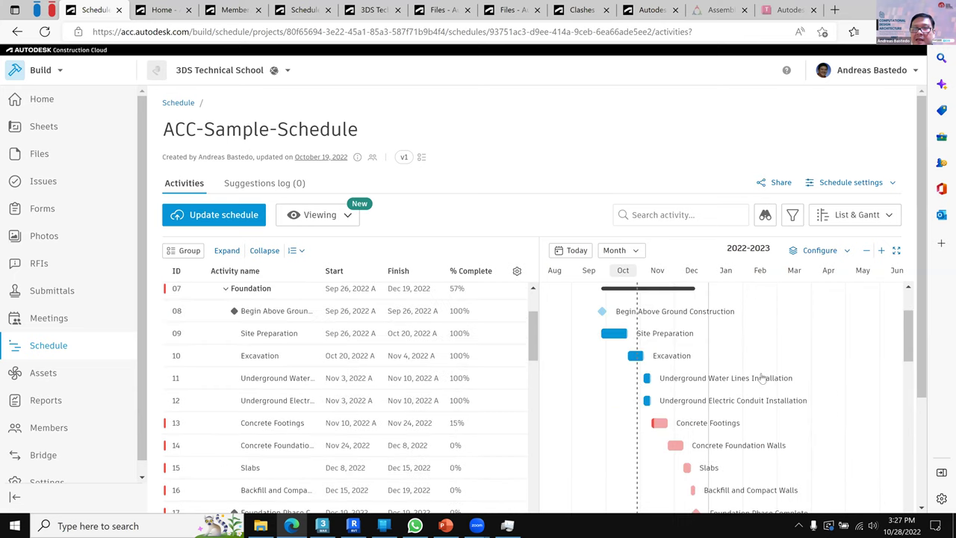
pyautogui.scroll(-3, 758, 378)
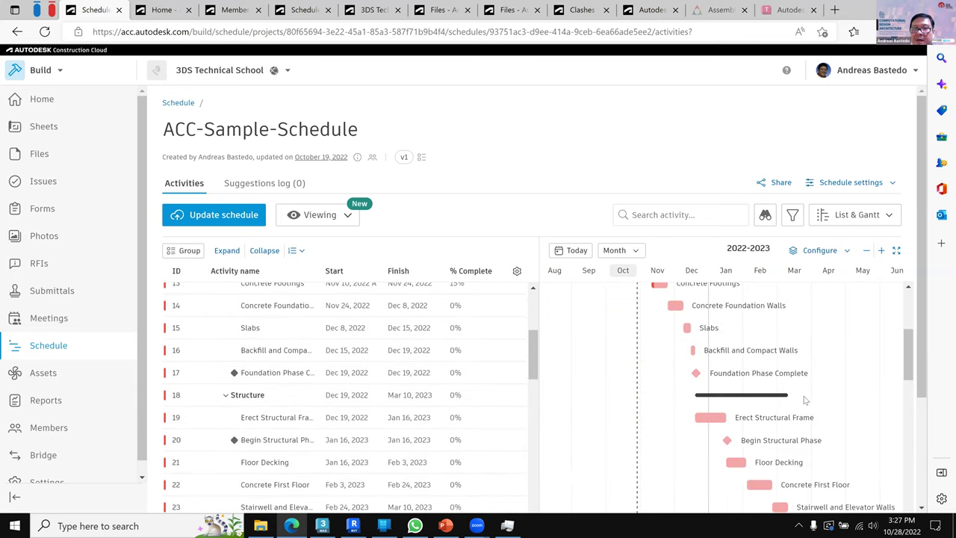
pyautogui.scroll(-15, 803, 404)
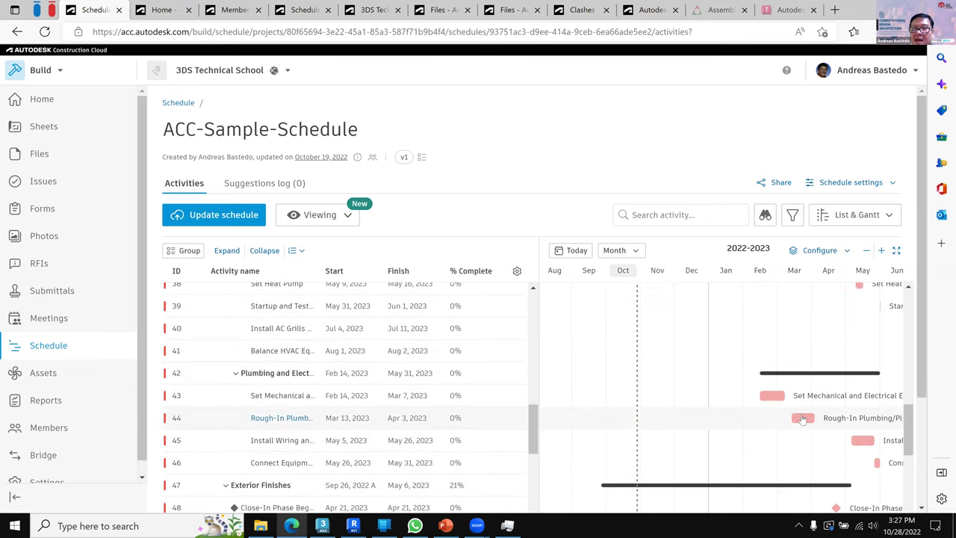
pyautogui.scroll(-5, 802, 420)
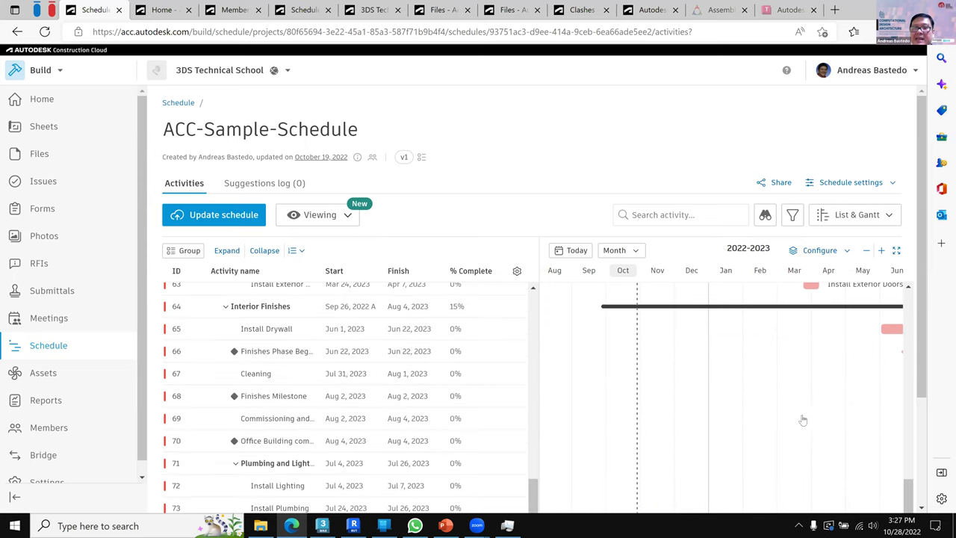
pyautogui.scroll(15, 803, 420)
pyautogui.scroll(5, 802, 421)
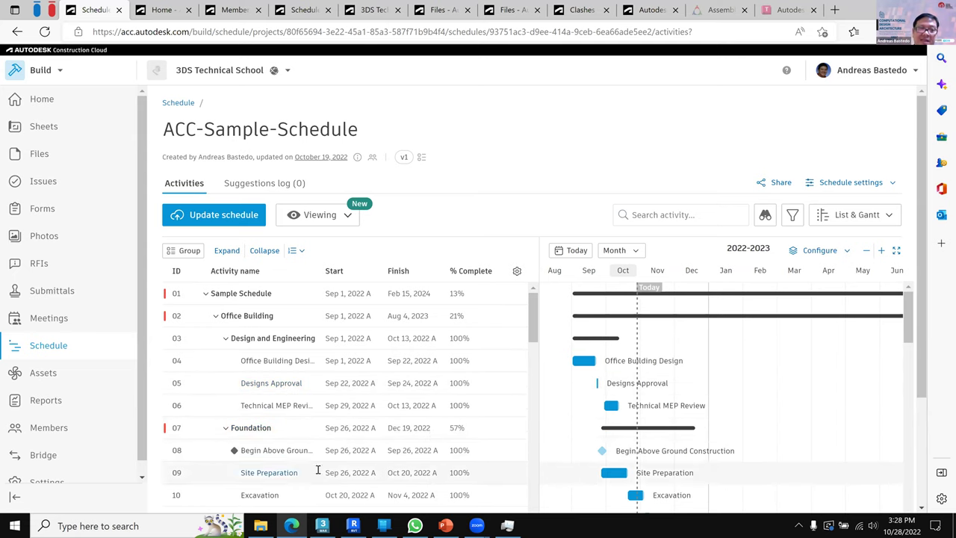
# - Open the project members list and review the 3DS - Architect member's role, access level and assigned product permissions
pyautogui.click(28, 427)
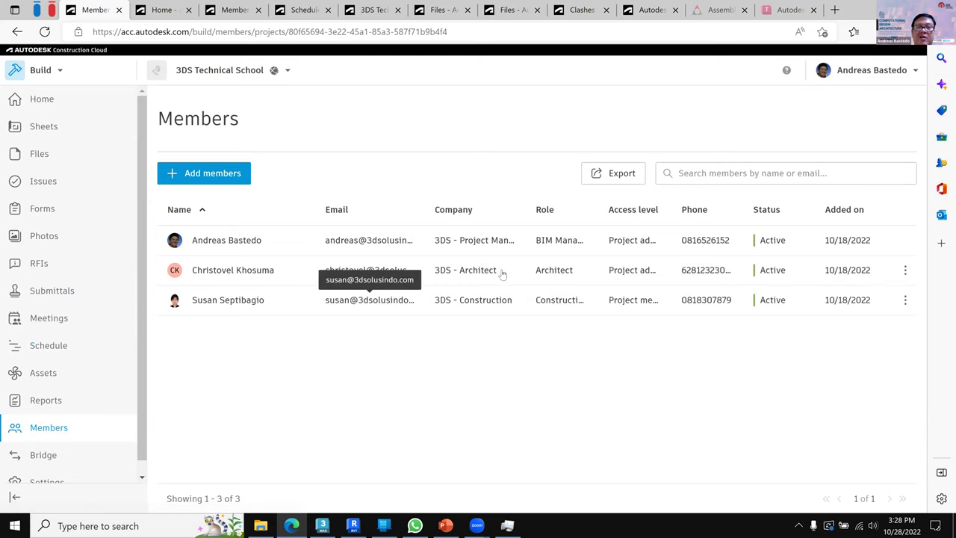
pyautogui.click(552, 278)
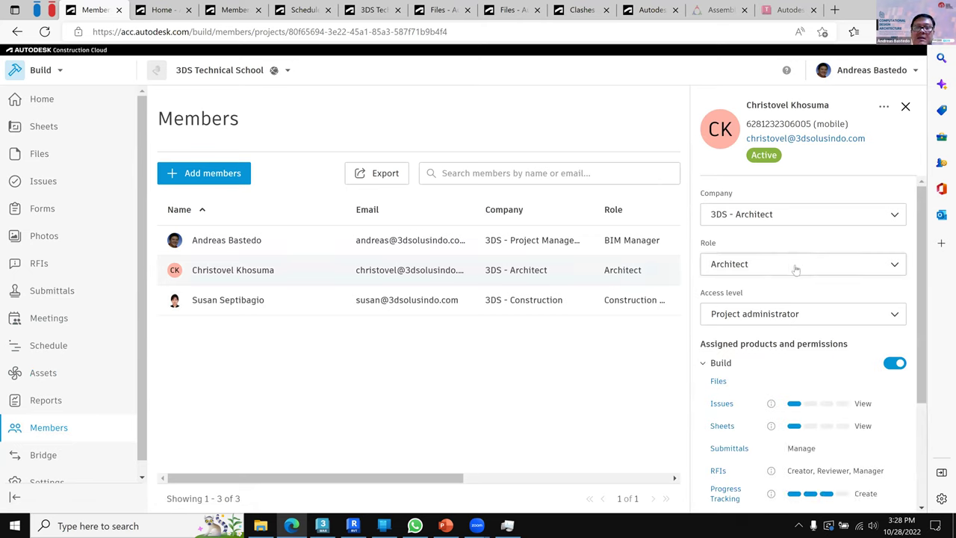
pyautogui.scroll(-2, 796, 267)
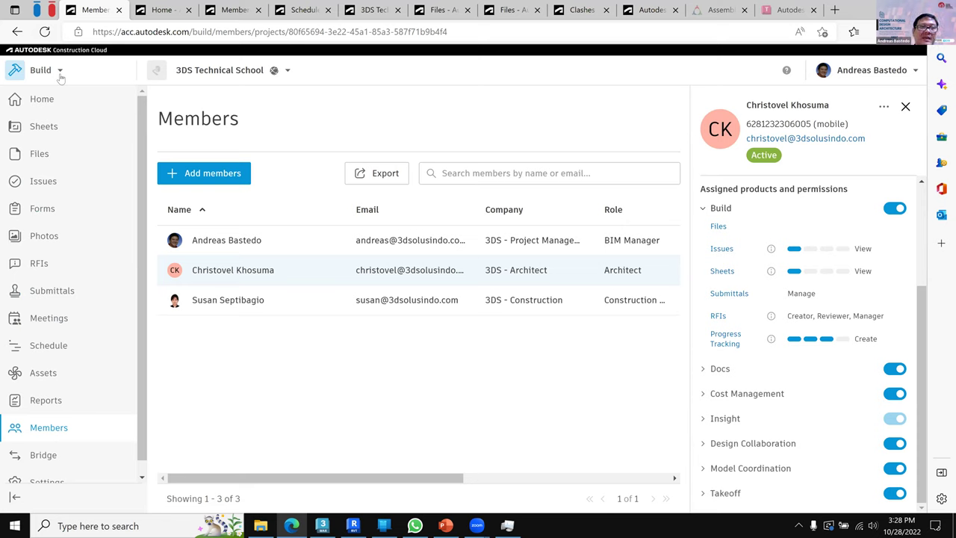
# - Switch to Docs, expand the Work_In_Progress folder and view the contents of WP_Architecture, WP_MEP and WP_Structure
pyautogui.click(45, 110)
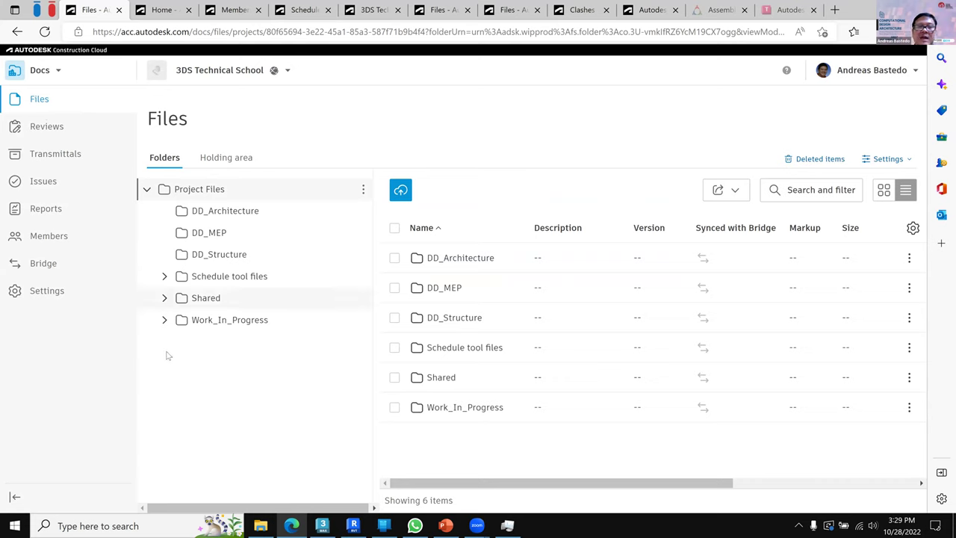
pyautogui.click(164, 321)
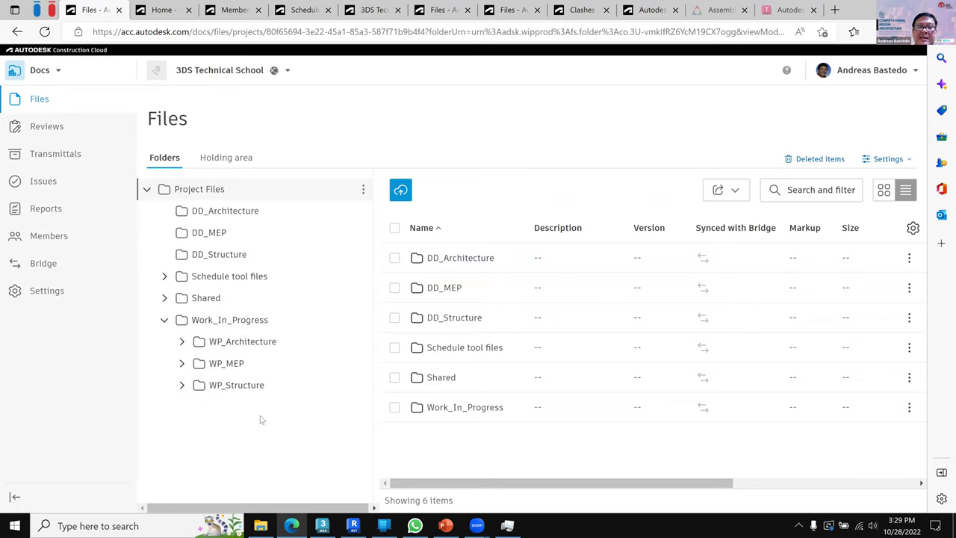
pyautogui.click(250, 344)
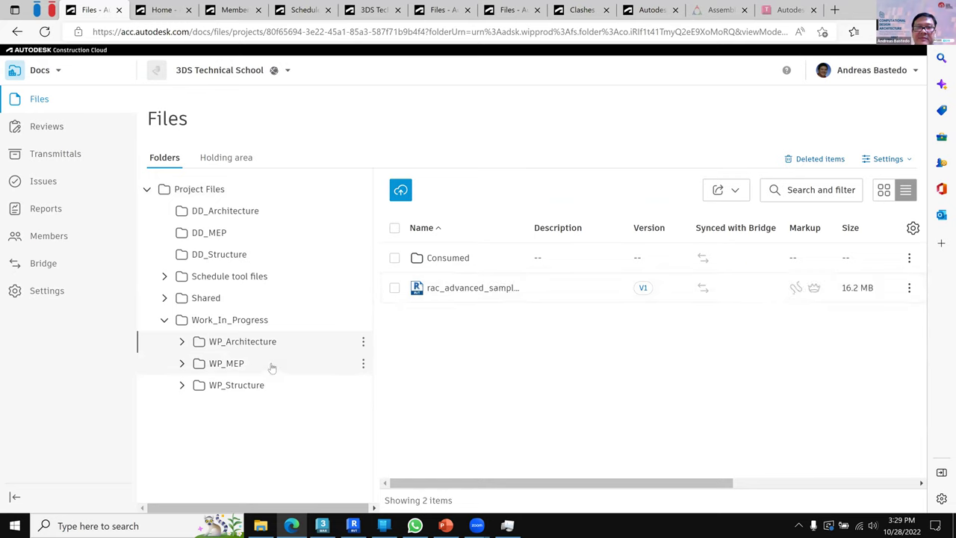
pyautogui.click(245, 365)
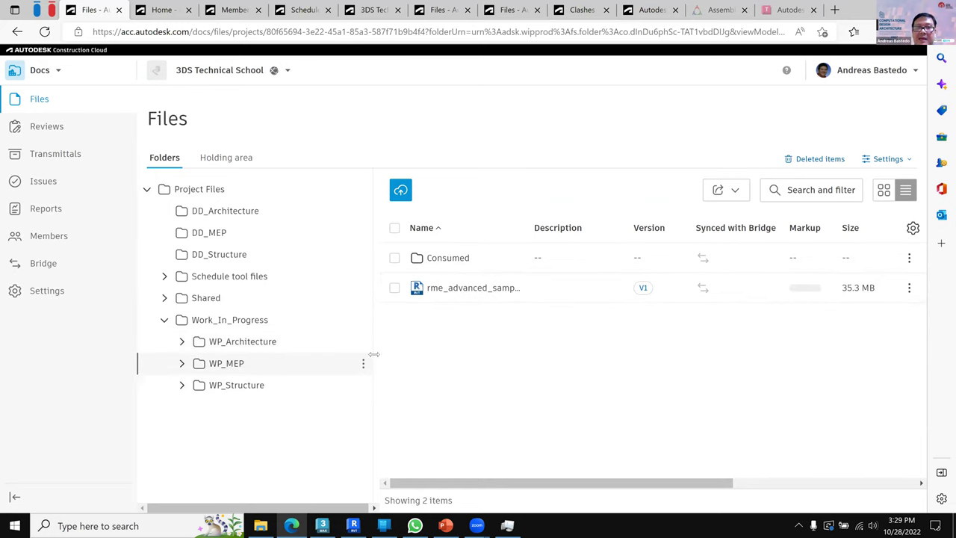
pyautogui.click(254, 386)
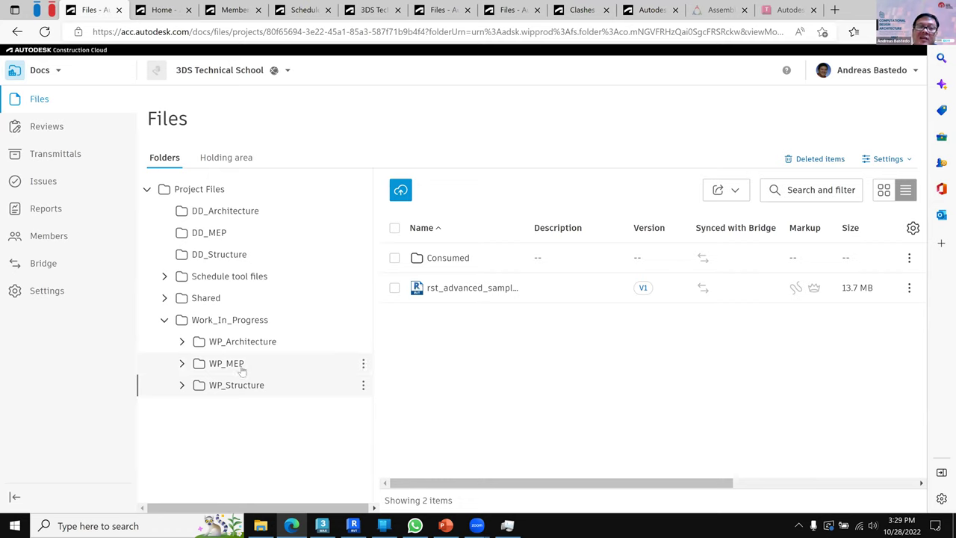
pyautogui.click(241, 341)
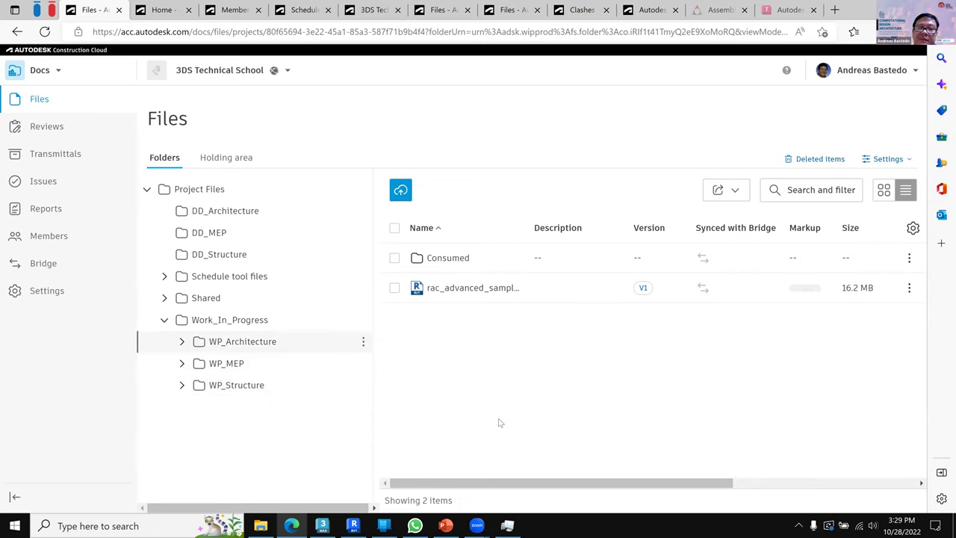
# - Open rac_advanced_sample_project.rvt from WP_Architecture and inspect the building in the 3D viewer from above and close up
pyautogui.click(486, 294)
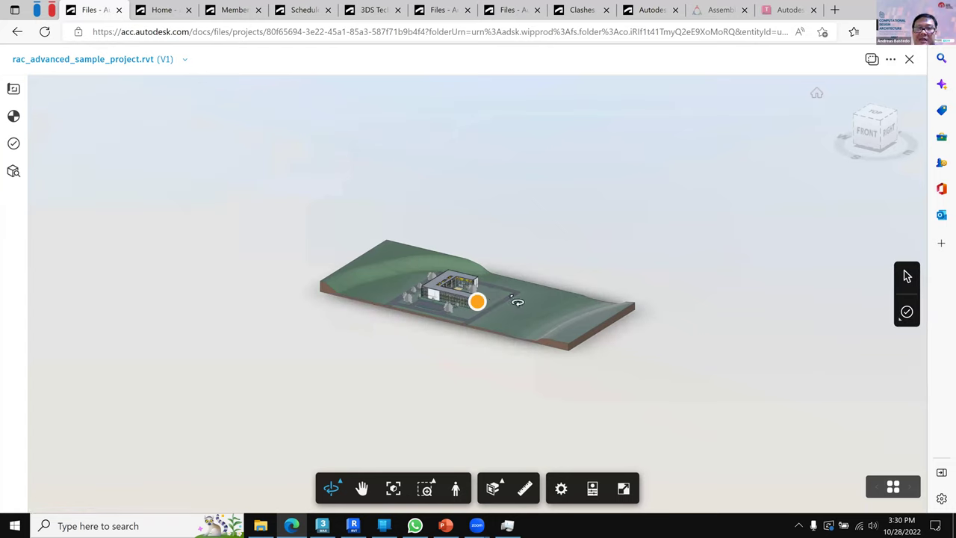
pyautogui.scroll(5, 480, 282)
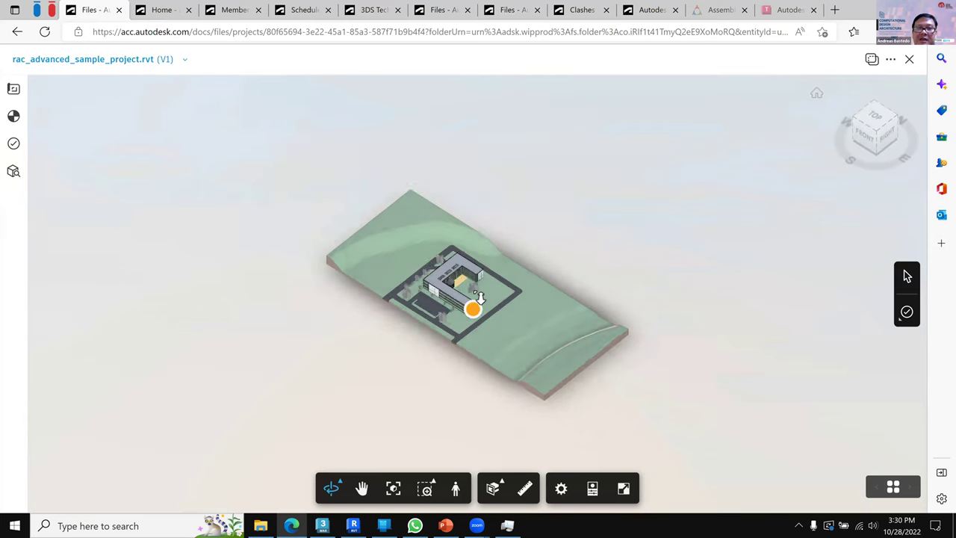
pyautogui.scroll(5, 547, 293)
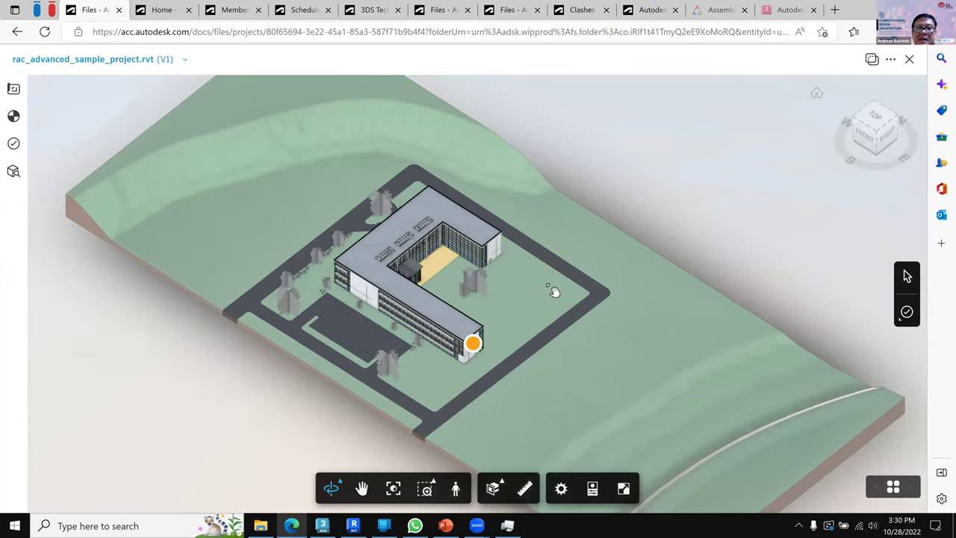
pyautogui.scroll(6, 548, 295)
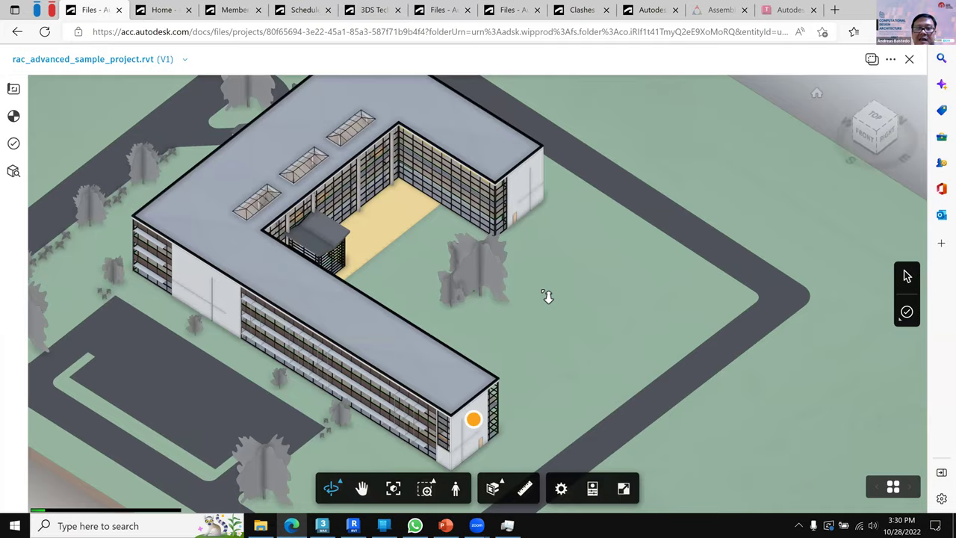
pyautogui.scroll(-5, 246, 193)
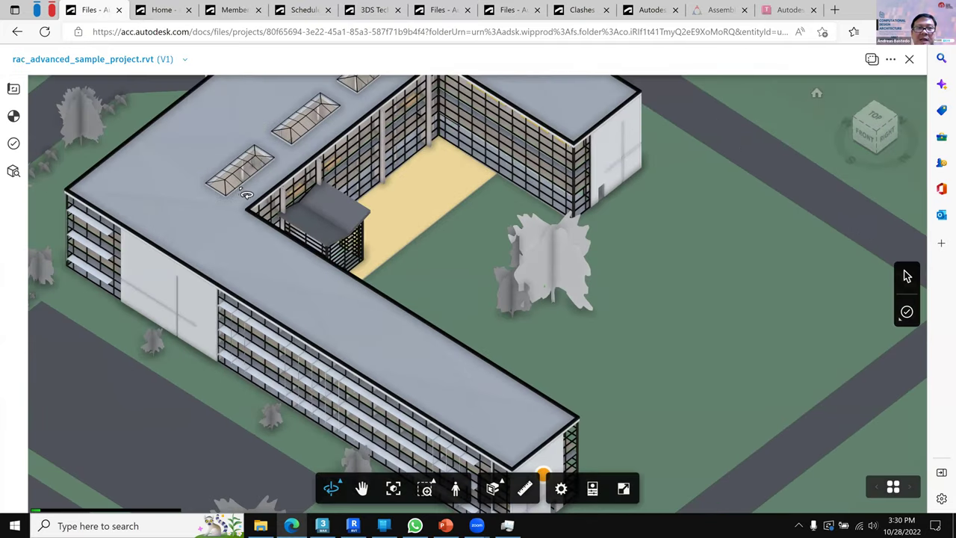
pyautogui.scroll(-6, 16, 96)
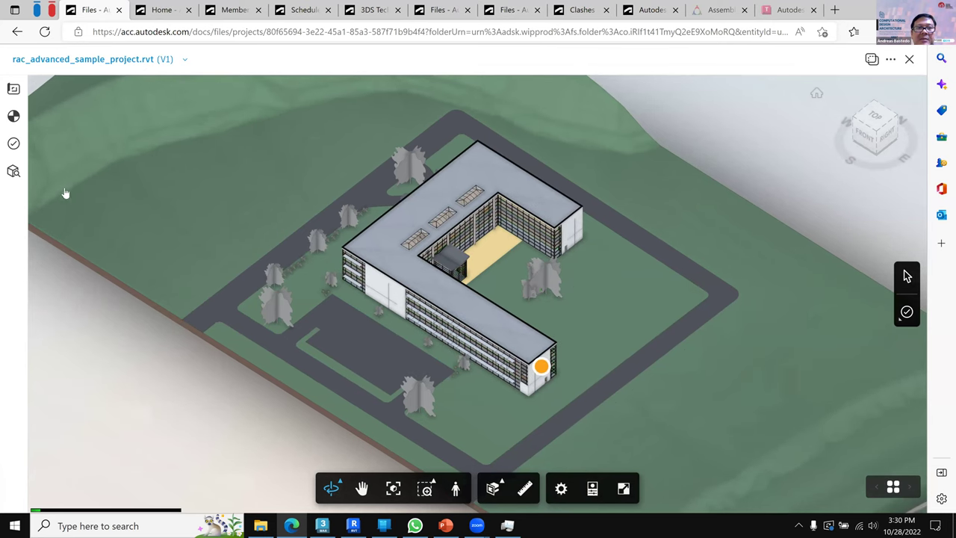
# - Open the model's A1 - Floor Plan sheet and examine the area around Lobby 102
pyautogui.click(13, 88)
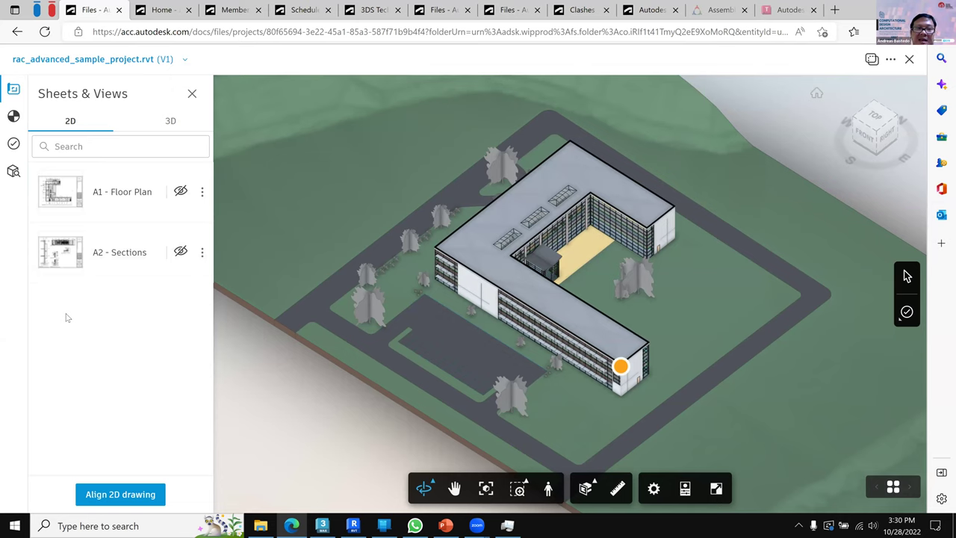
pyautogui.moveTo(47, 203)
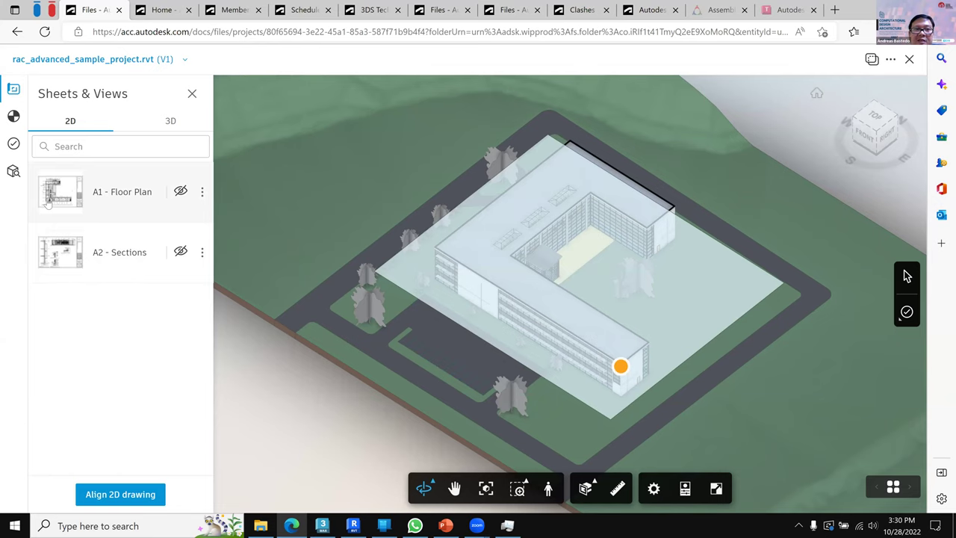
pyautogui.click(47, 203)
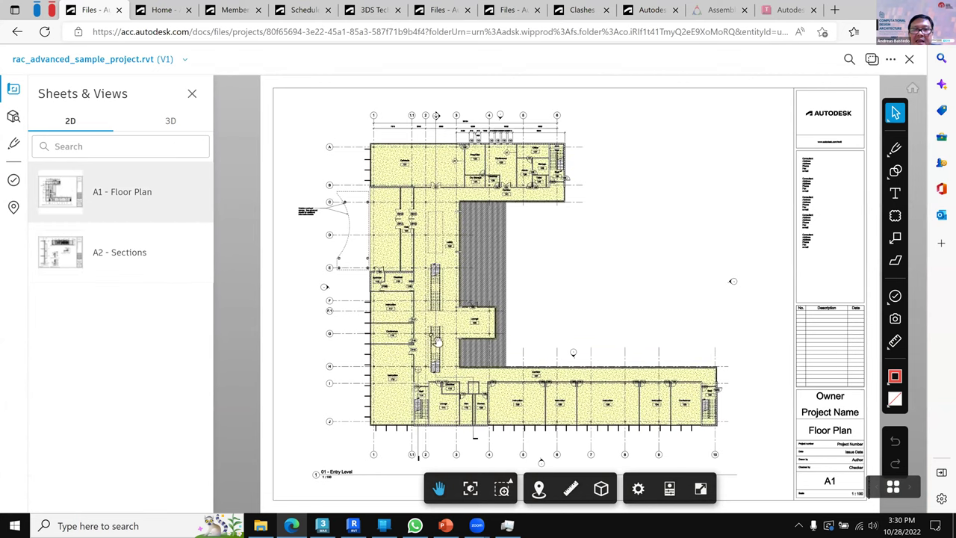
pyautogui.scroll(1, 475, 257)
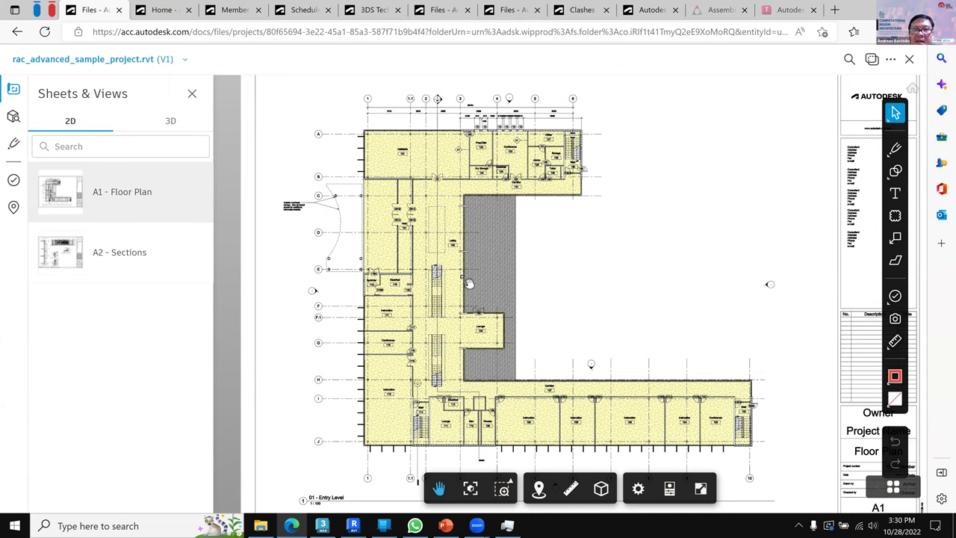
pyautogui.scroll(5, 475, 256)
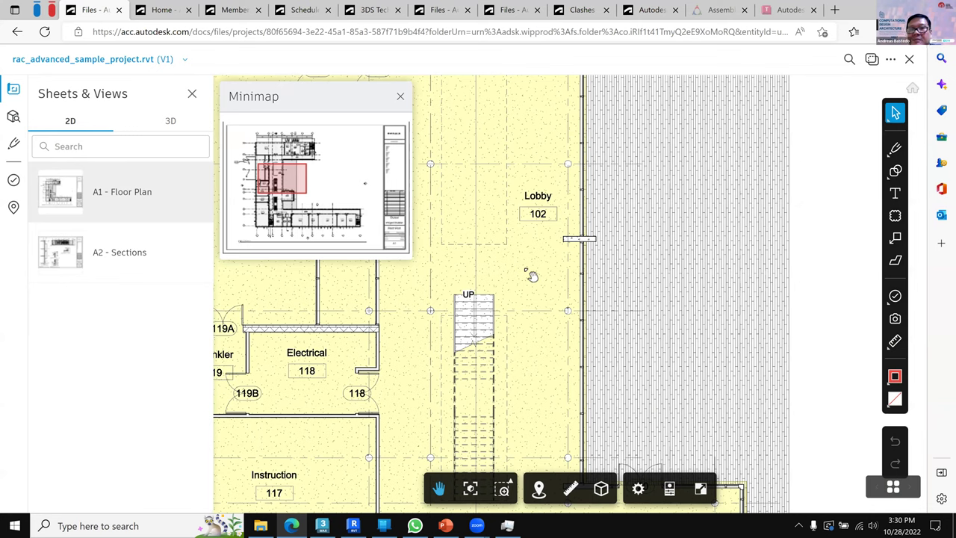
# - Draw a cloud markup around the staircase below the Lobby 102 label on the floor plan
pyautogui.click(896, 216)
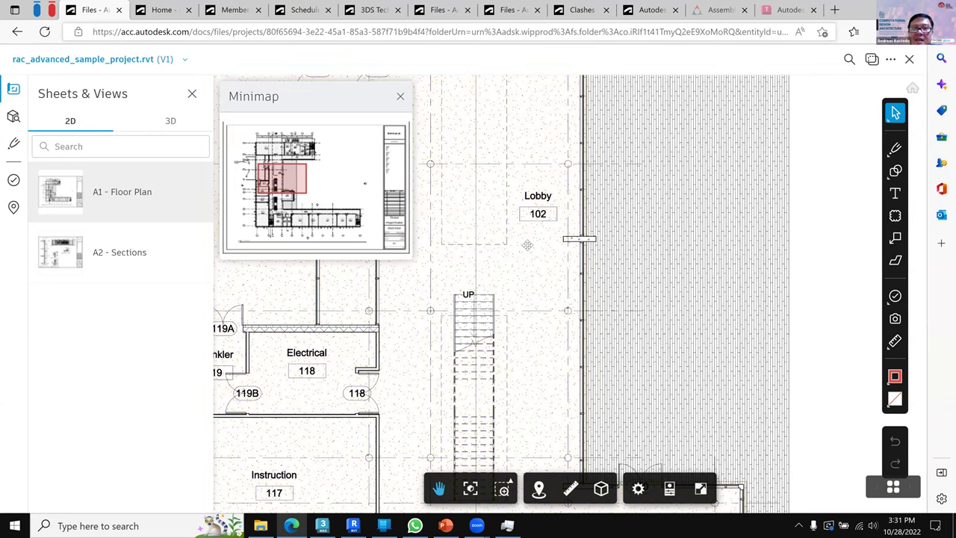
pyautogui.moveTo(419, 216); pyautogui.dragTo(544, 331)
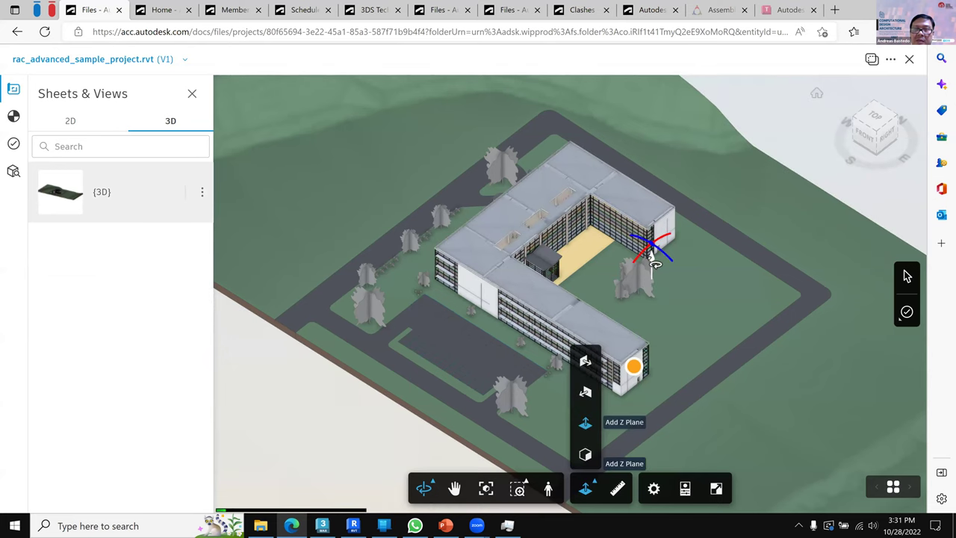
# - Lower the Z section plane through the building to expose the interior rooms and inspect the long wing close up
pyautogui.moveTo(652, 258); pyautogui.dragTo(648, 266)
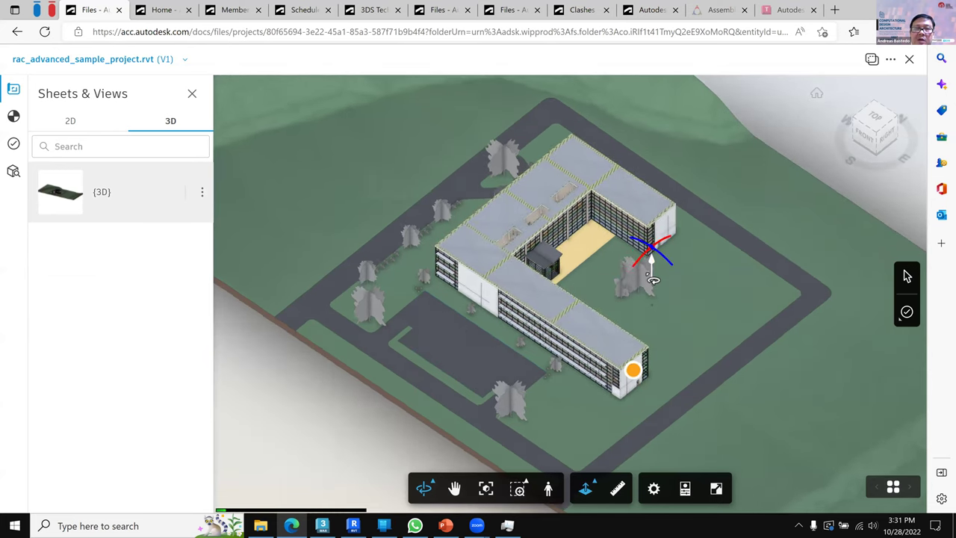
pyautogui.scroll(2, 651, 292)
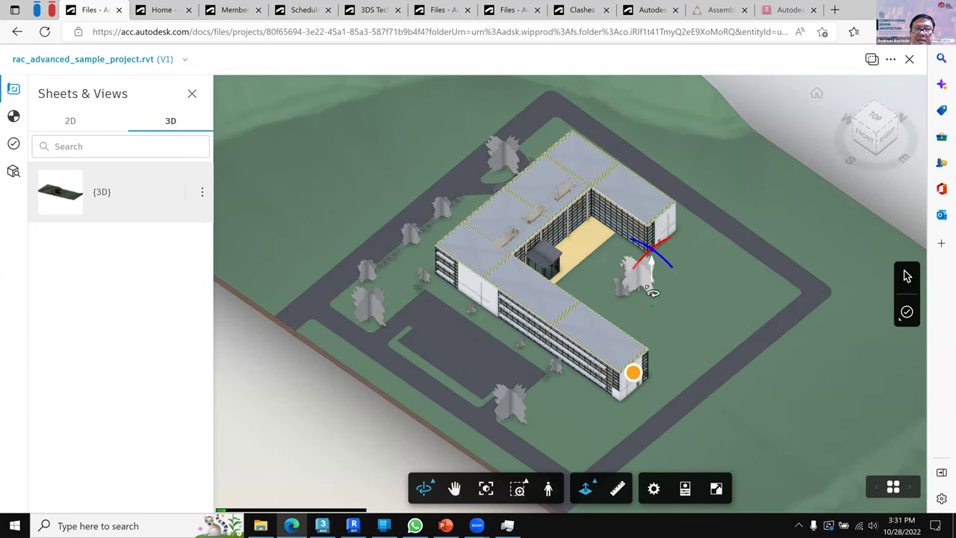
pyautogui.moveTo(650, 263); pyautogui.dragTo(672, 286)
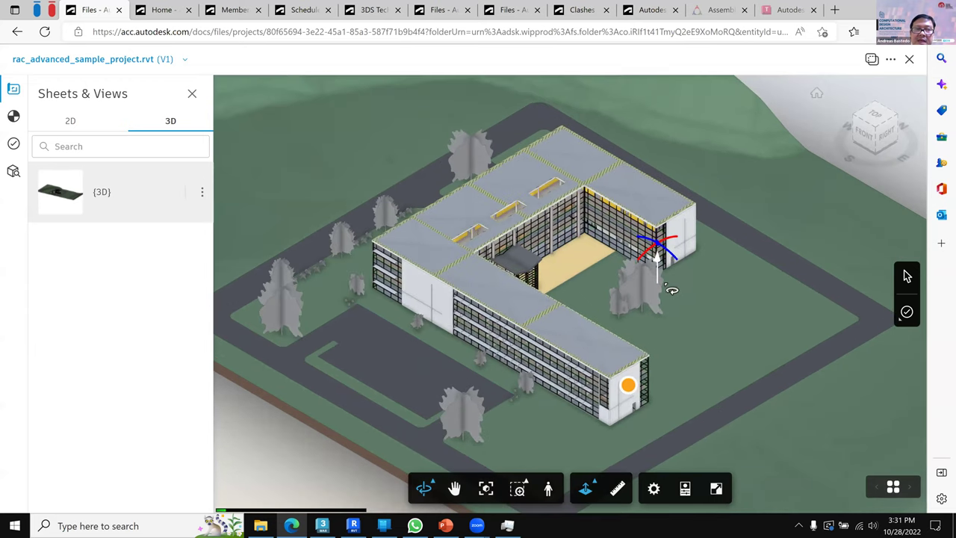
pyautogui.scroll(3, 670, 296)
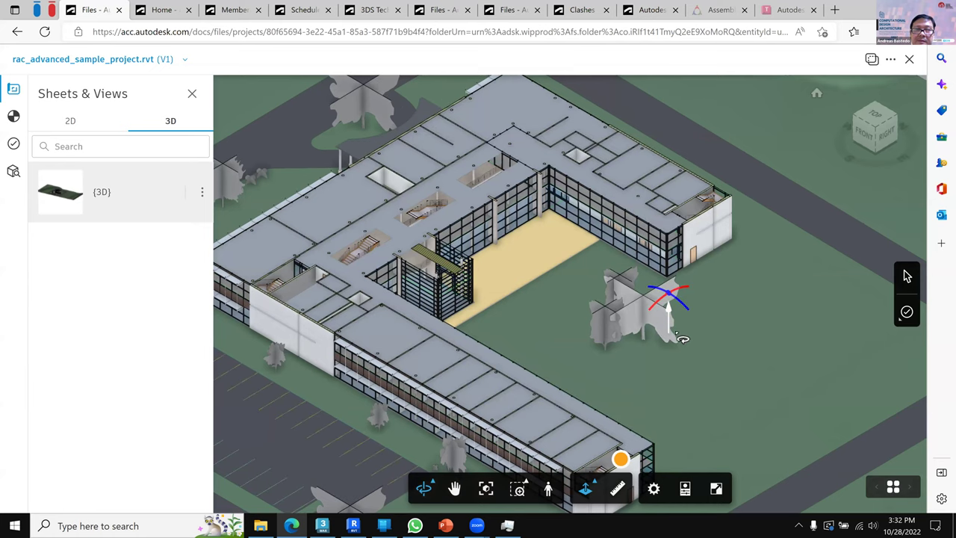
pyautogui.moveTo(673, 337); pyautogui.dragTo(655, 375)
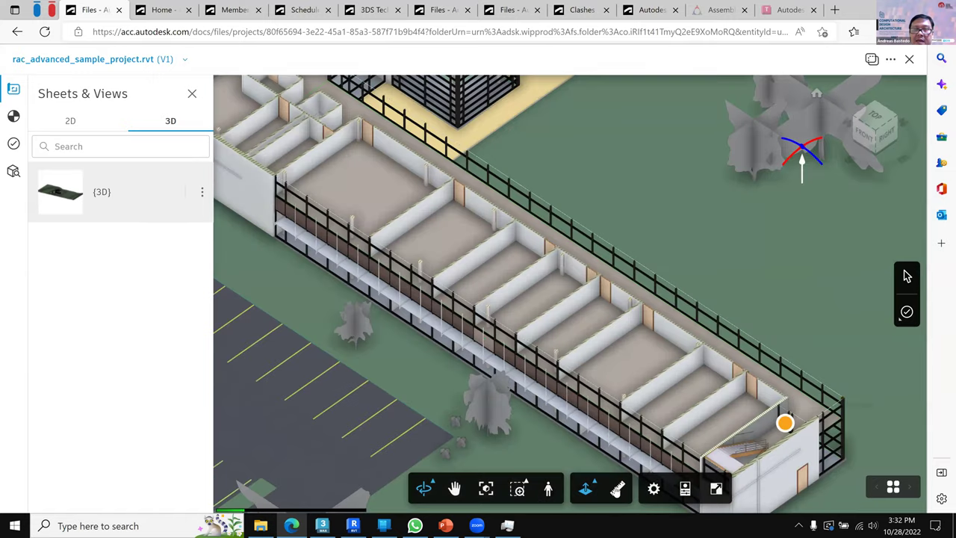
# - Measure the length of a partition wall between two rooms in the sectioned long wing, then leave the measure tool
pyautogui.click(617, 489)
pyautogui.scroll(3, 540, 243)
pyautogui.click(529, 242)
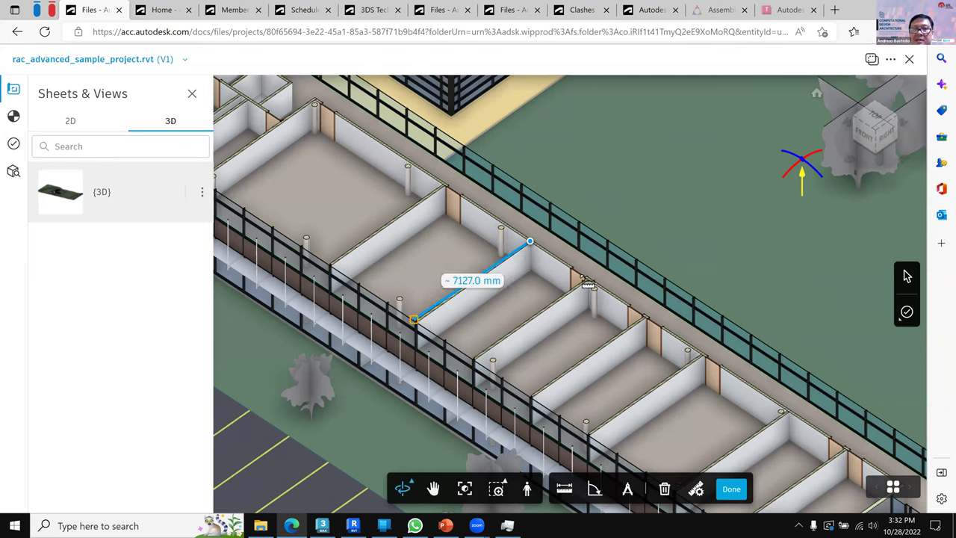
pyautogui.click(637, 314)
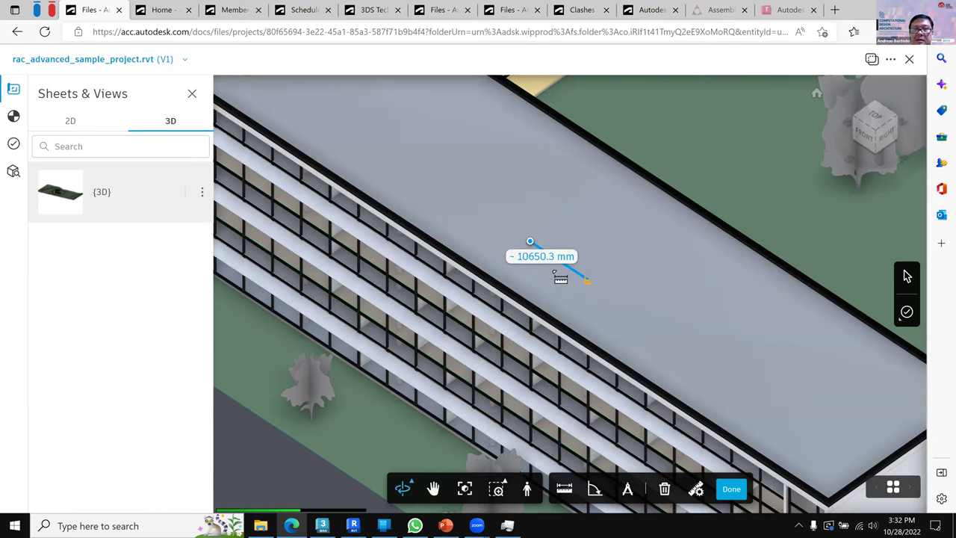
pyautogui.press('Escape')
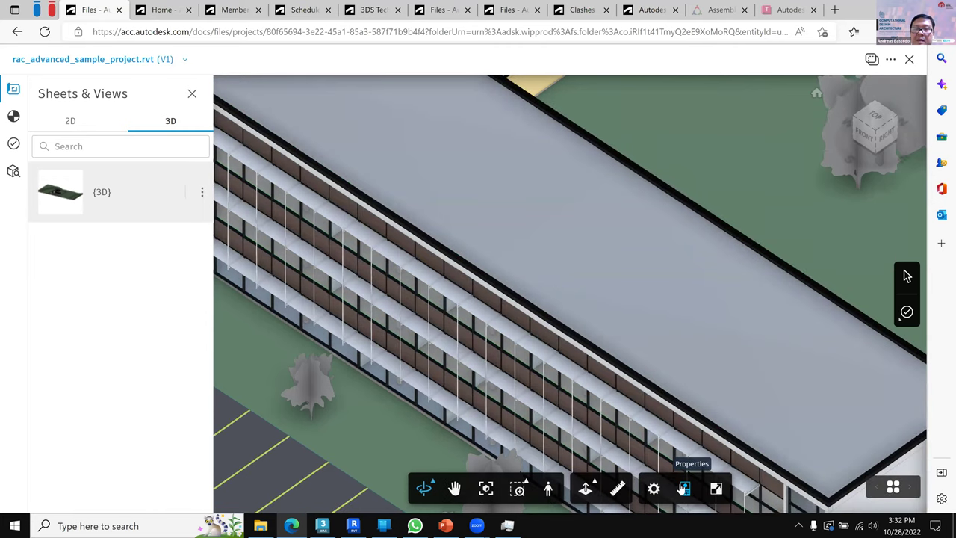
# - Show the properties of the long wing's roof and examine its Identity Data and Dimensions values
pyautogui.click(685, 489)
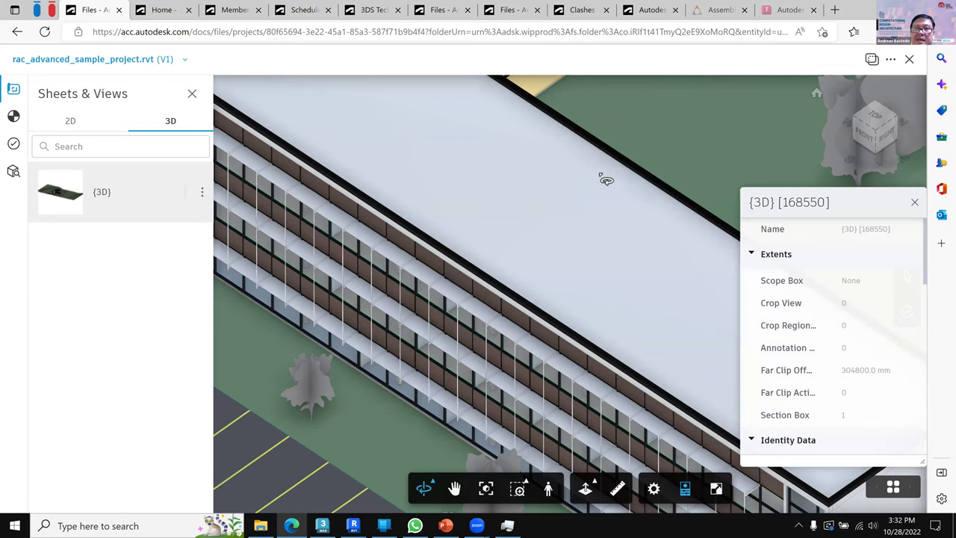
pyautogui.click(605, 180)
pyautogui.scroll(-5, 810, 312)
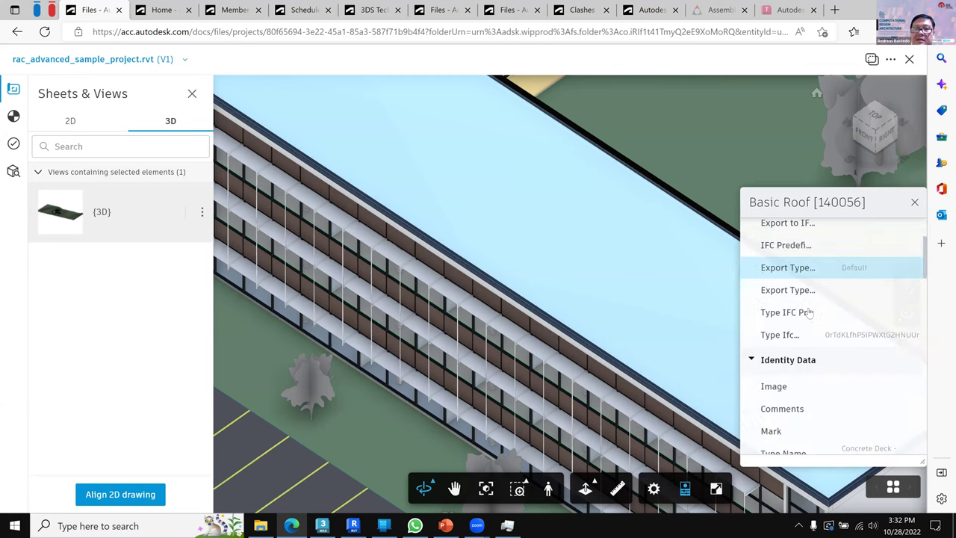
pyautogui.scroll(-10, 809, 312)
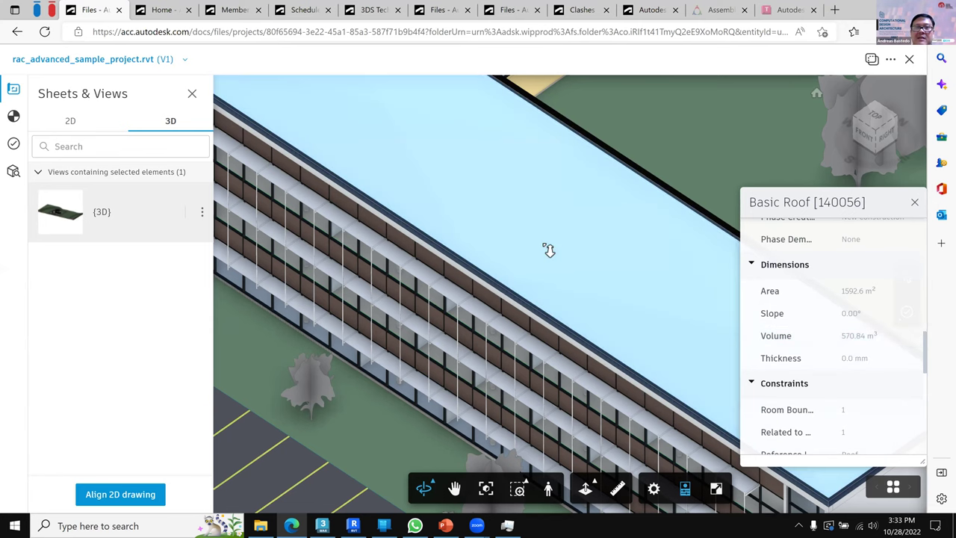
pyautogui.scroll(-2, 548, 251)
pyautogui.scroll(-3, 493, 280)
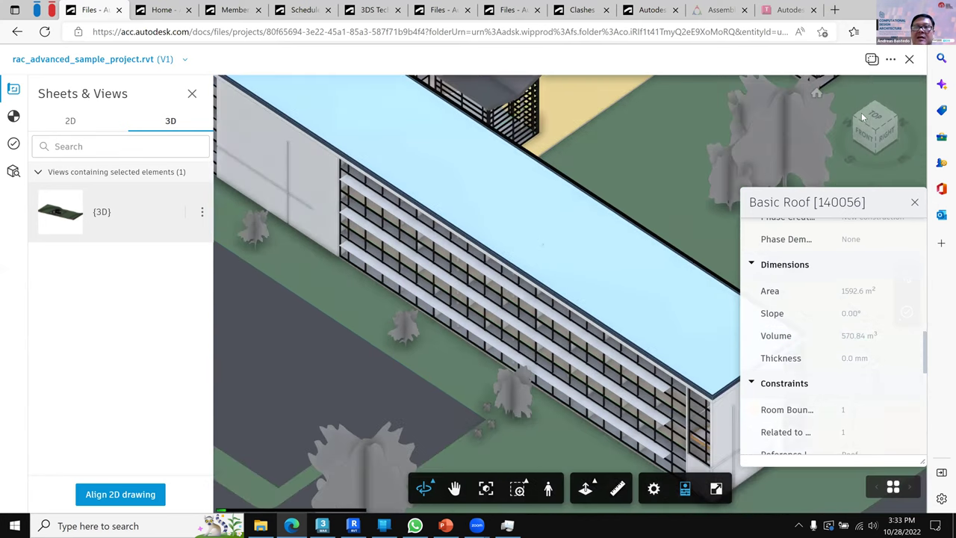
pyautogui.scroll(2, 508, 266)
# - Close the architecture model and open rst_advanced_sample_project.rvt from the WP_Structure folder in the 3D viewer
pyautogui.click(908, 59)
pyautogui.scroll(-2, 333, 330)
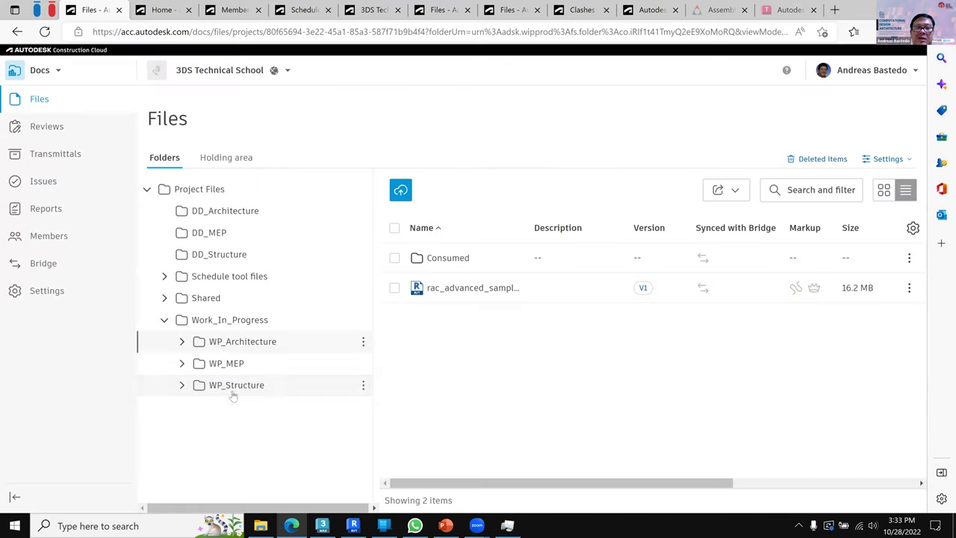
pyautogui.click(233, 394)
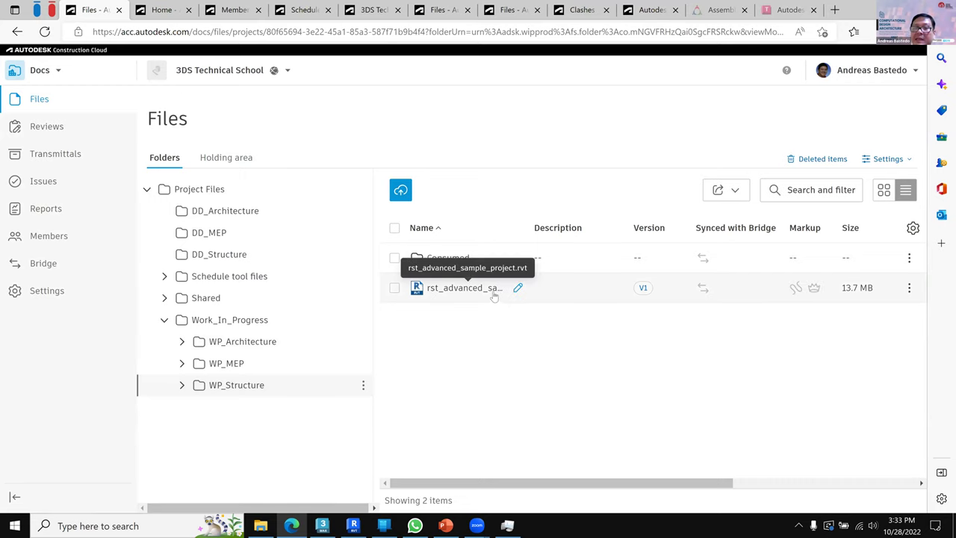
pyautogui.click(493, 294)
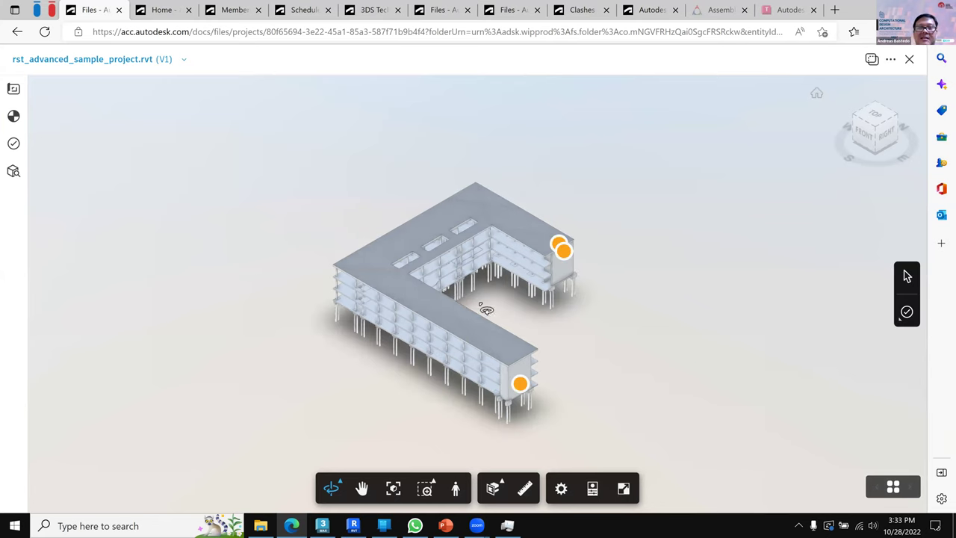
pyautogui.scroll(5, 485, 310)
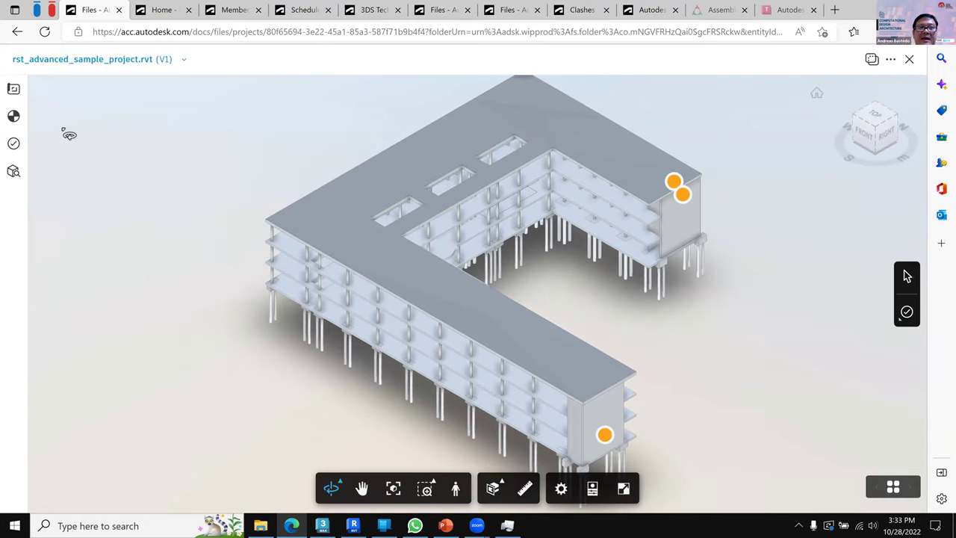
# - View the structural model's list of 2D sheets, and isolate the 03 - Floor level to inspect its beams and columns
pyautogui.click(13, 90)
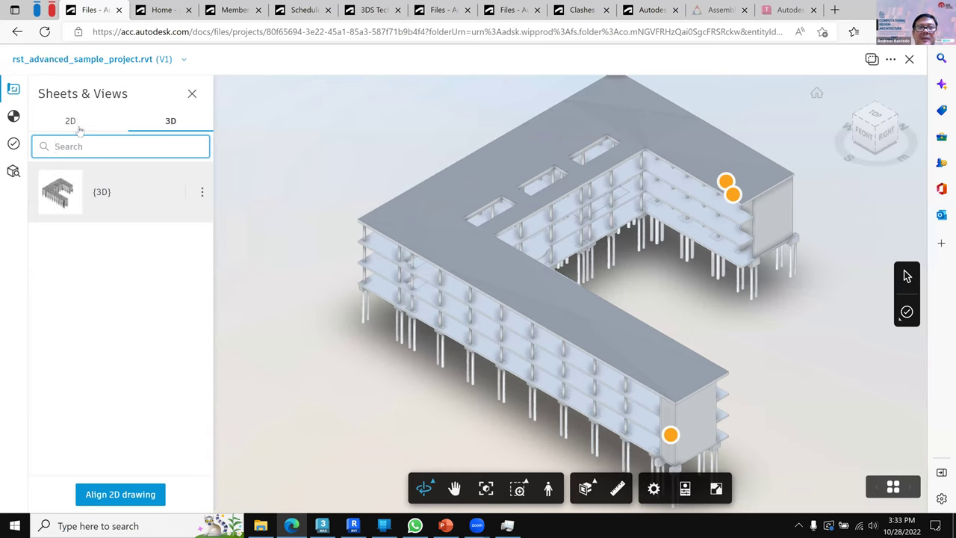
pyautogui.click(74, 125)
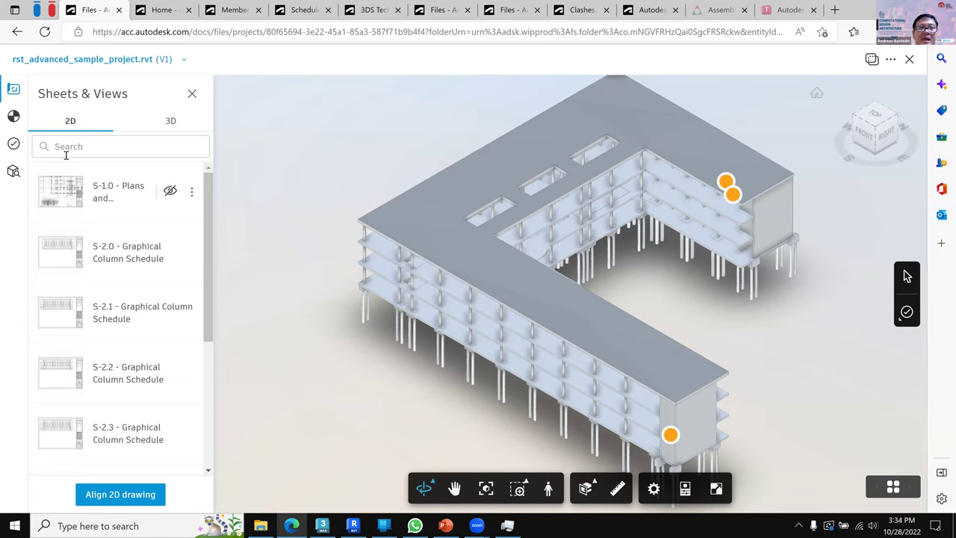
pyautogui.click(13, 116)
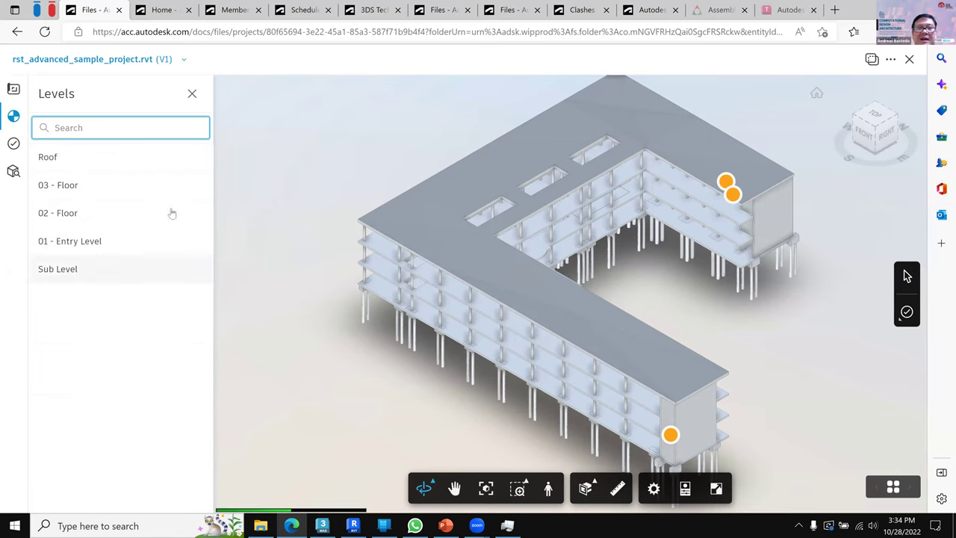
pyautogui.click(73, 190)
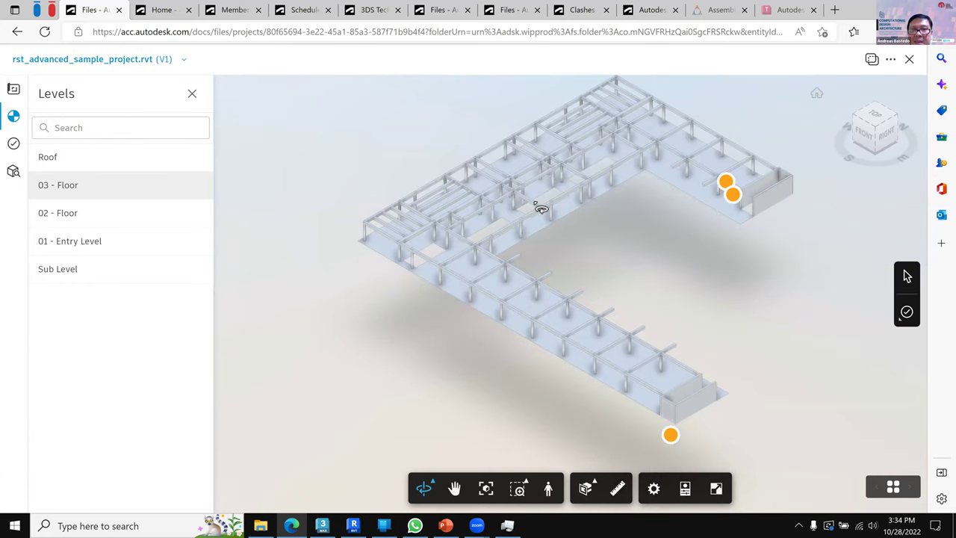
pyautogui.scroll(2, 537, 211)
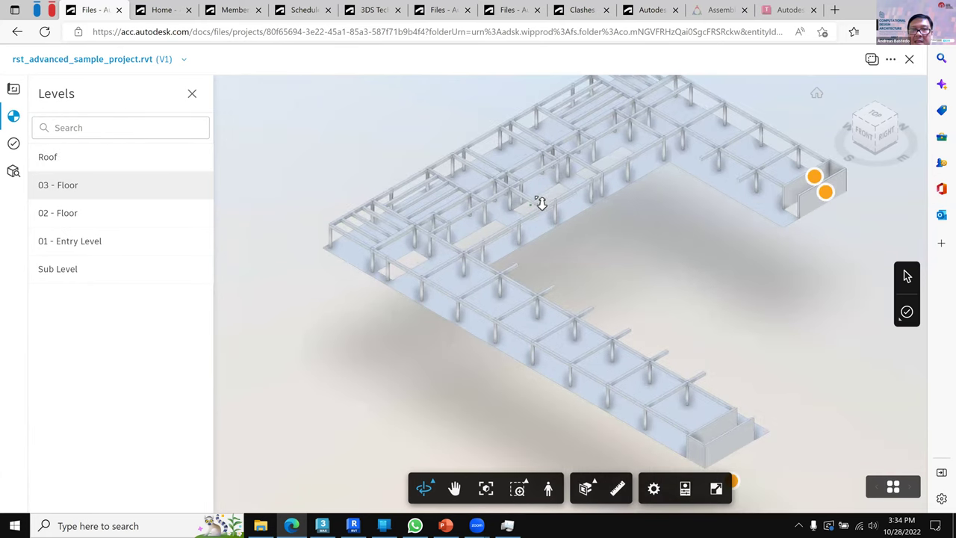
pyautogui.scroll(2, 538, 209)
pyautogui.scroll(2, 616, 231)
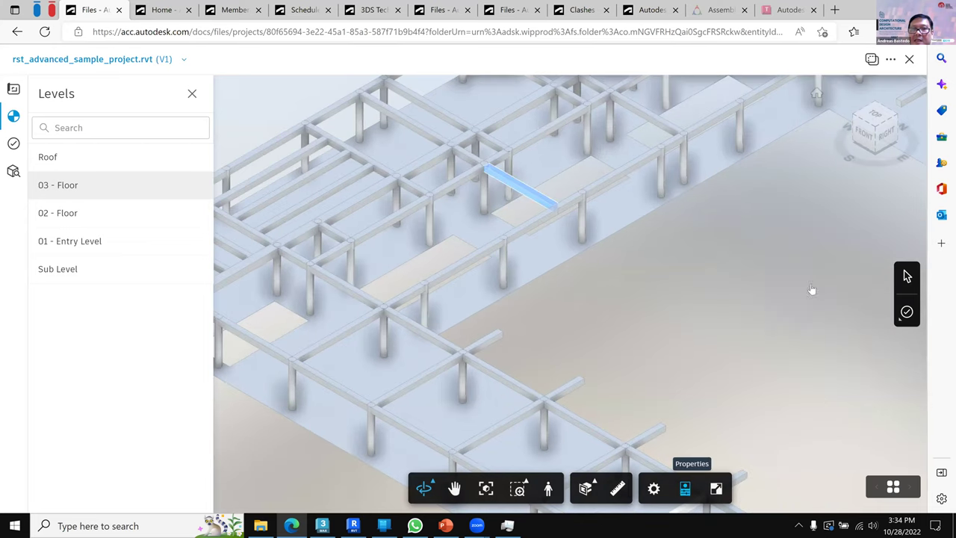
# - Show the properties of a concrete rectangular beam on 03 - Floor and examine its type name, structural material and dimensions
pyautogui.click(858, 249)
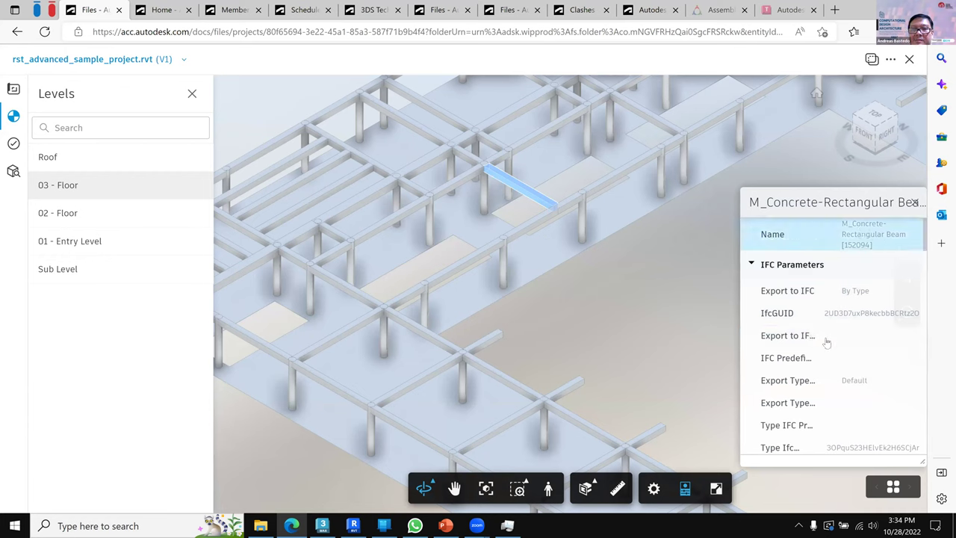
pyautogui.scroll(-5, 827, 342)
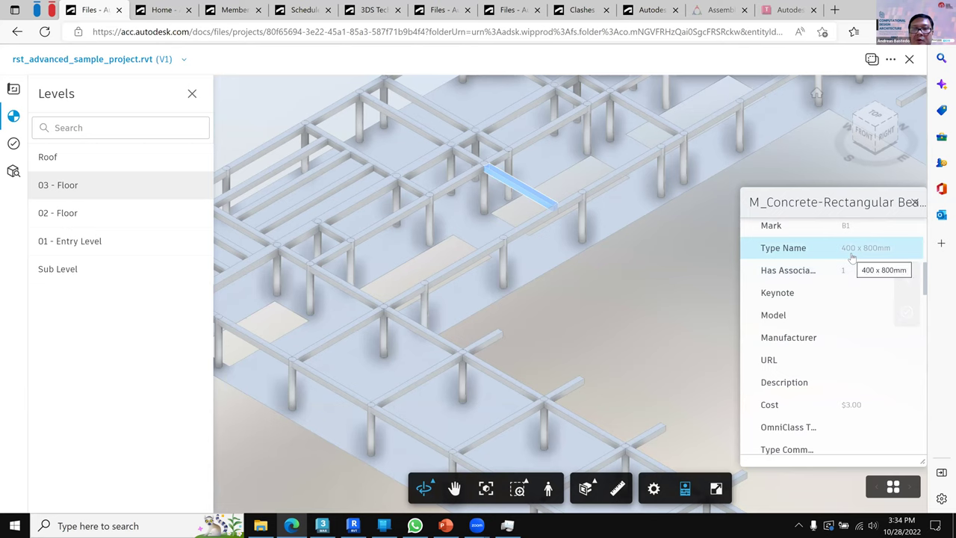
pyautogui.scroll(-5, 851, 258)
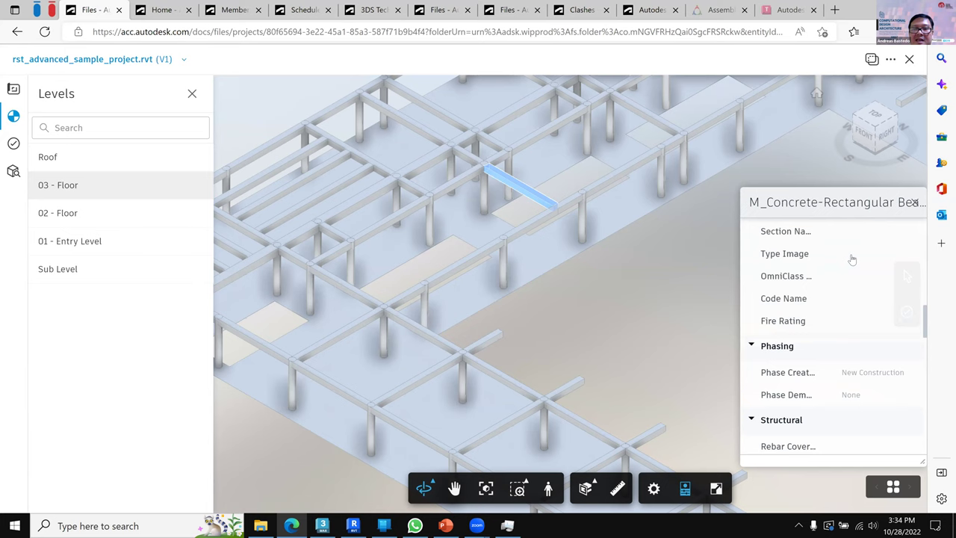
pyautogui.scroll(-5, 851, 257)
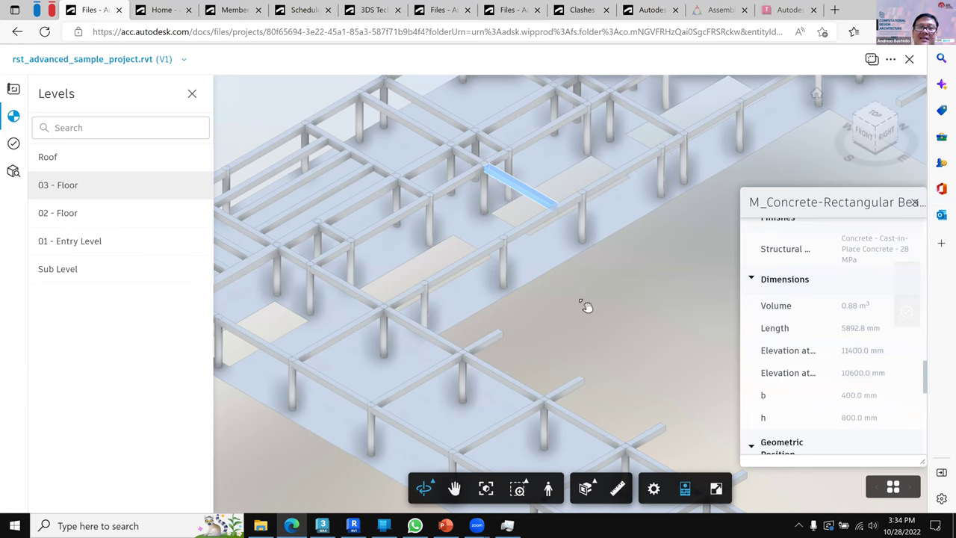
pyautogui.moveTo(586, 306); pyautogui.dragTo(586, 306)
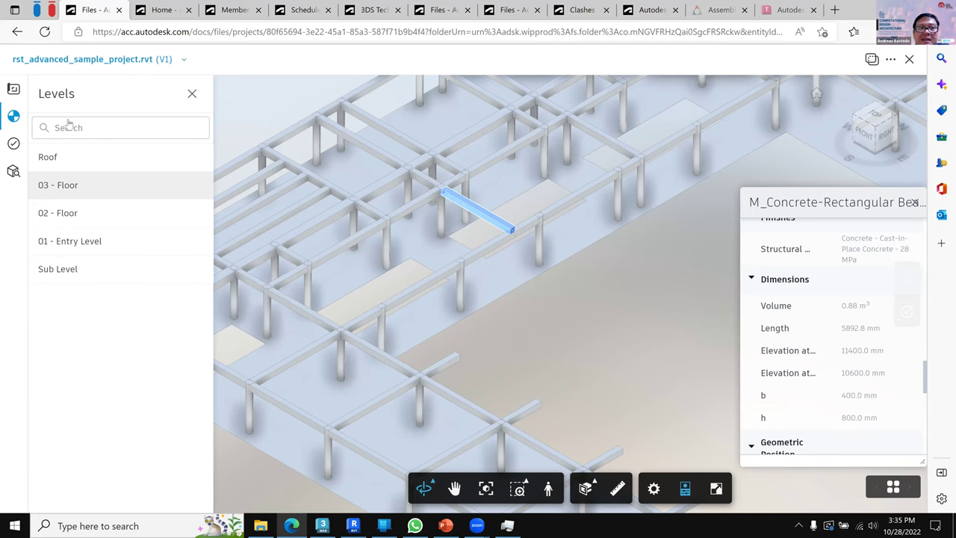
# - Leave the structural model, switch from Docs to Model Coordination and review the models in the WP_Structure coordination space
pyautogui.click(60, 75)
pyautogui.click(59, 70)
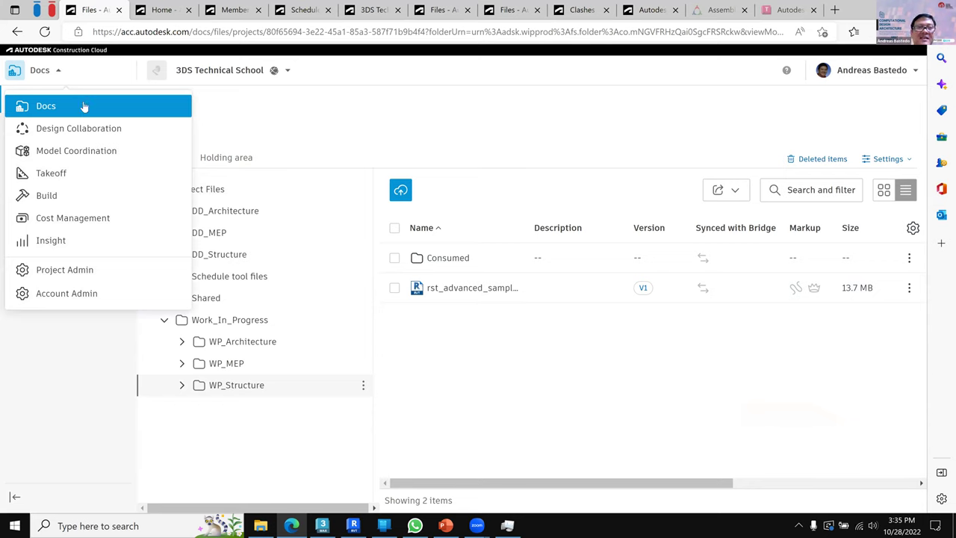
pyautogui.click(80, 152)
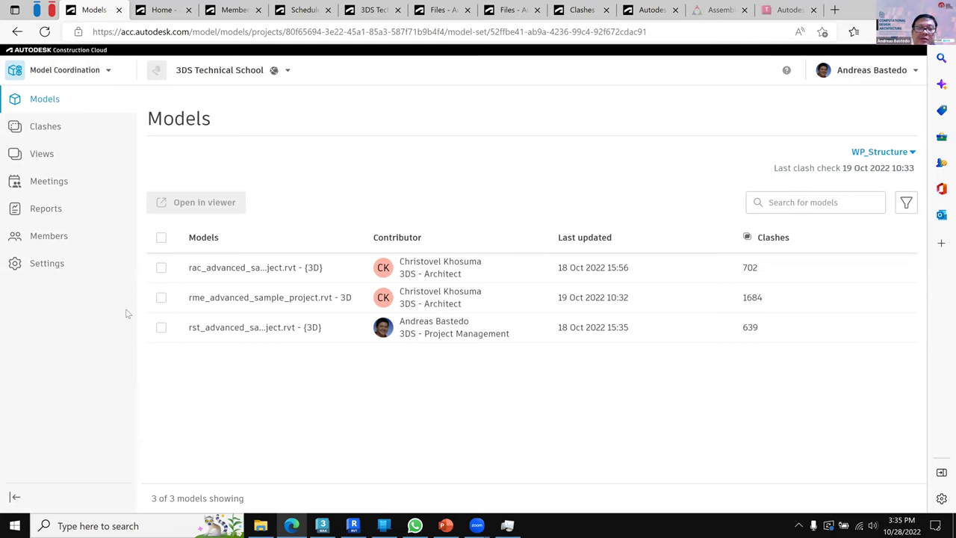
pyautogui.click(232, 332)
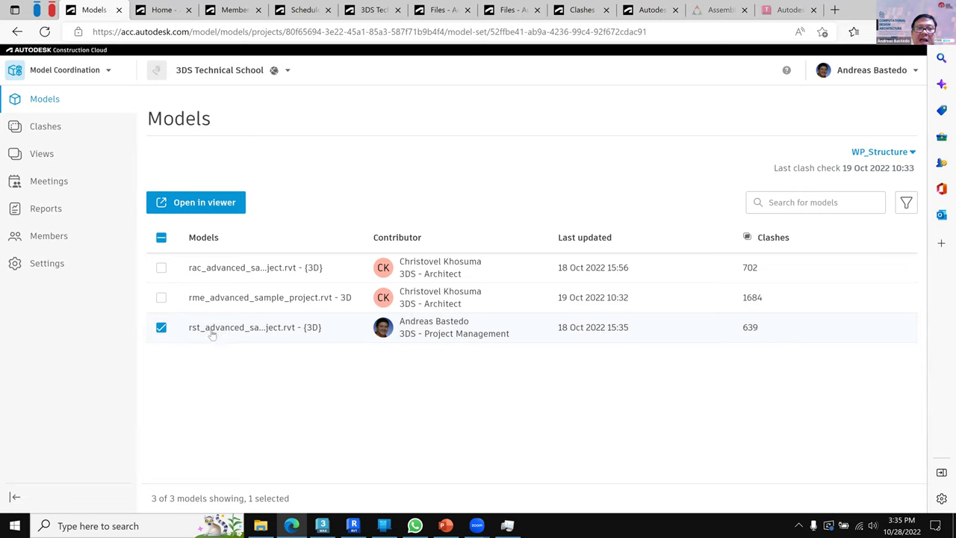
pyautogui.click(162, 329)
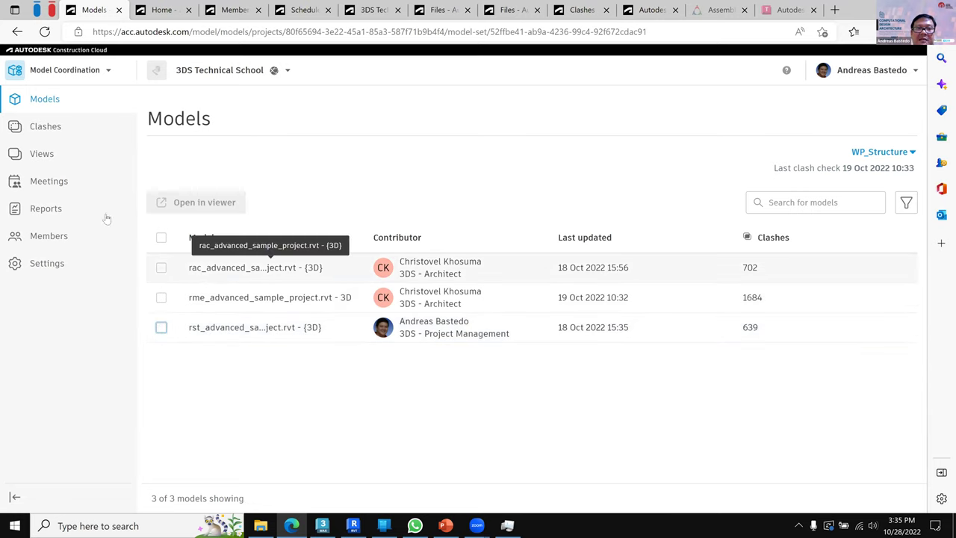
# - Open the clashes between rst_advanced_sample_project.rvt and rac_advanced_sample_project.rvt from the clash matrix and check the available primary models
pyautogui.click(39, 129)
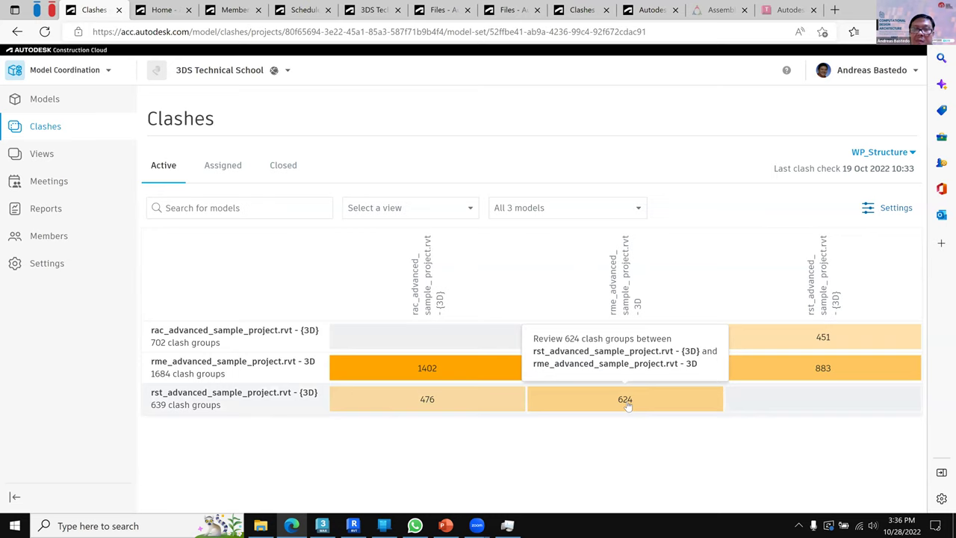
pyautogui.click(419, 404)
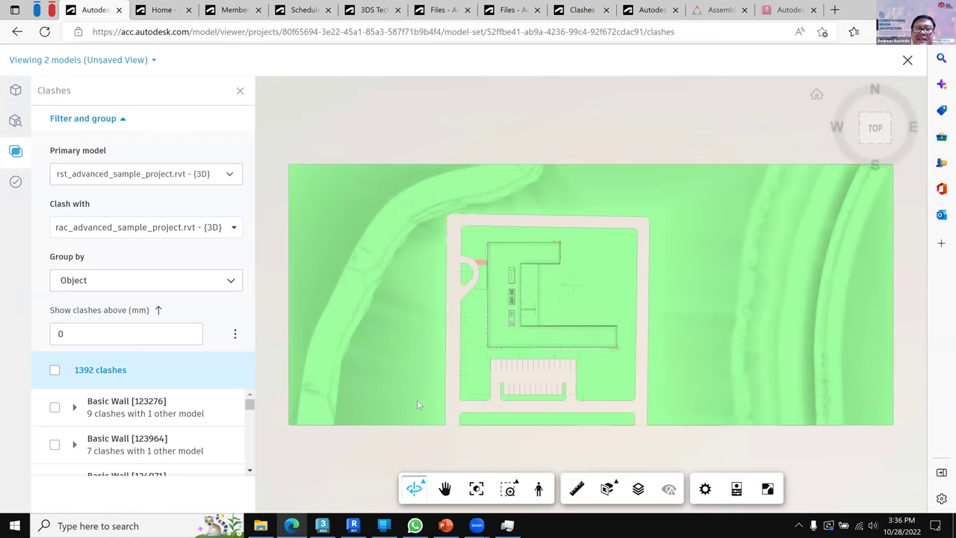
pyautogui.click(230, 176)
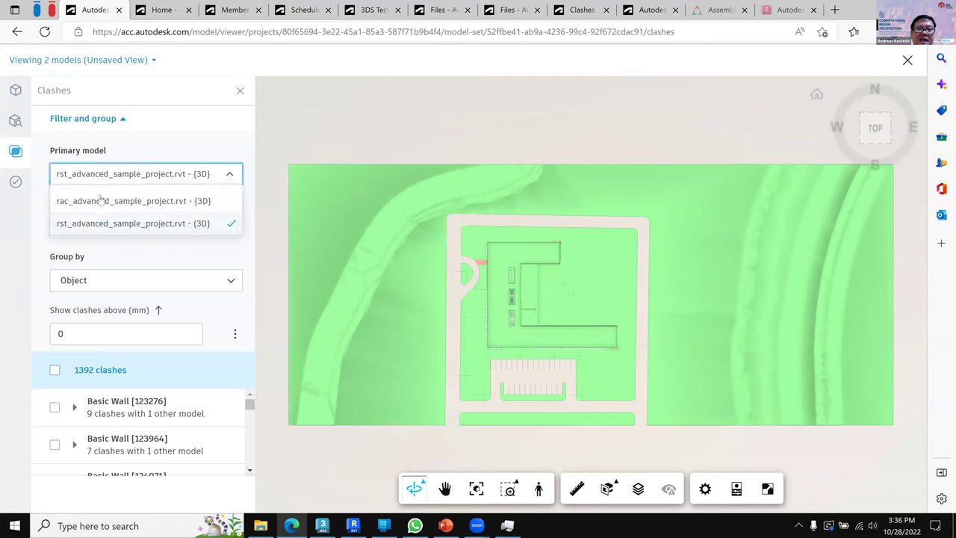
pyautogui.click(167, 150)
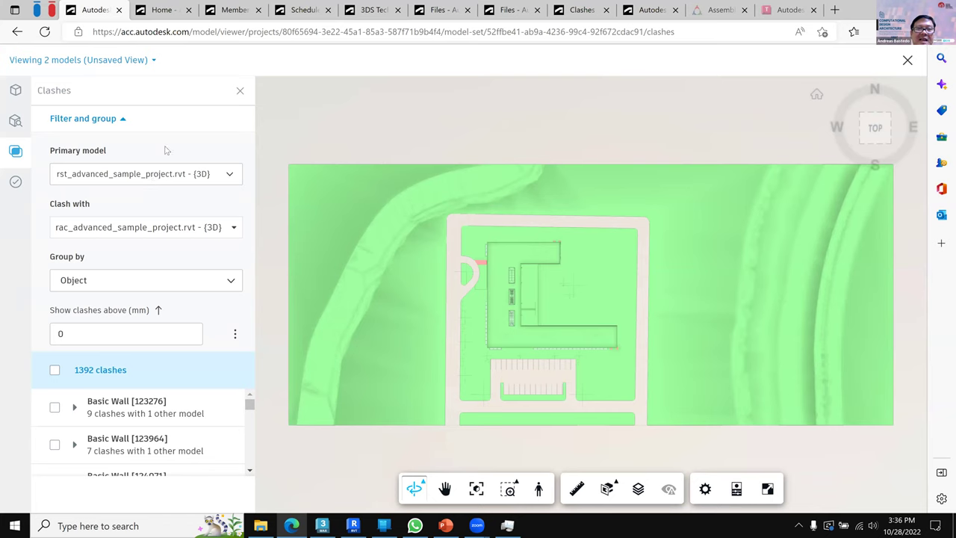
# - Check the models available to clash with and browse the clash groups listed for rst_advanced_sample_project.rvt
pyautogui.click(233, 230)
pyautogui.click(171, 205)
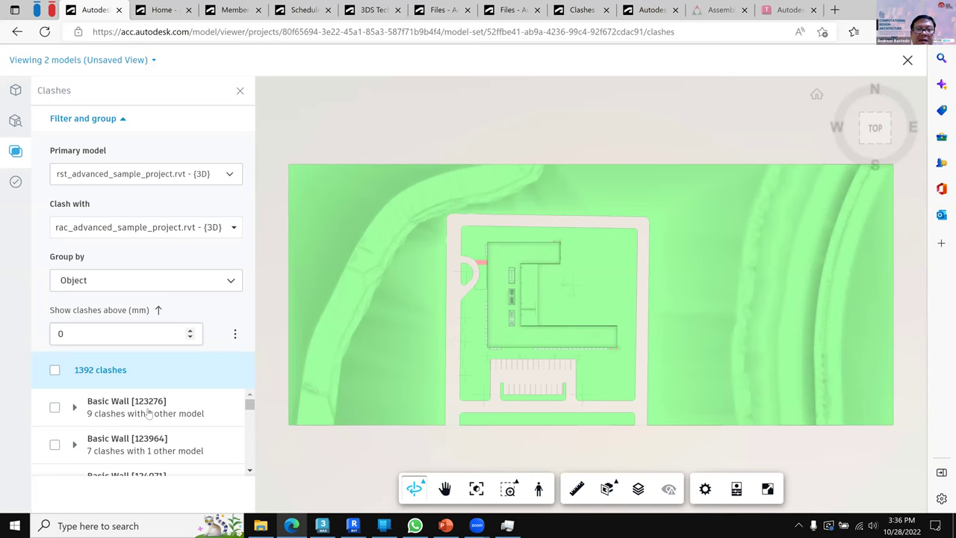
pyautogui.scroll(-1, 149, 415)
pyautogui.scroll(-8, 149, 418)
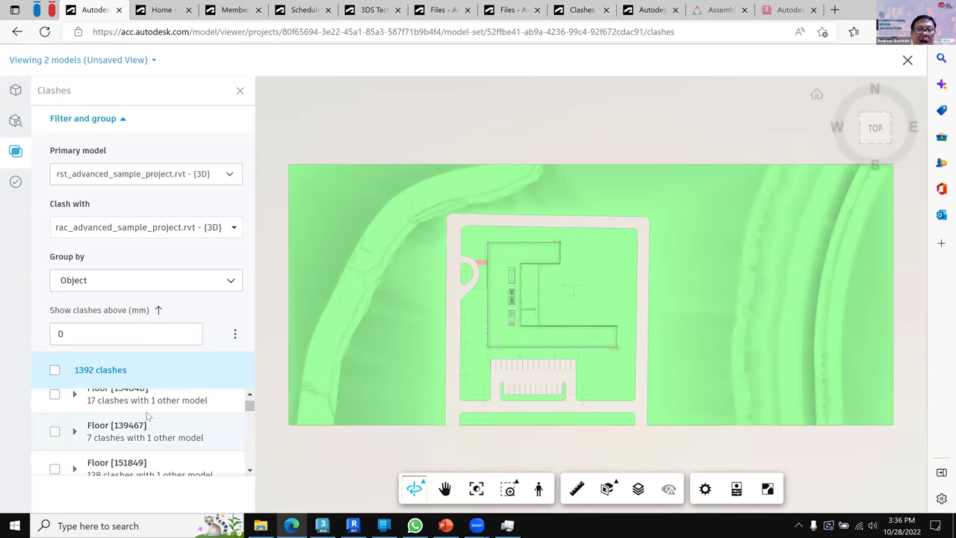
pyautogui.scroll(3, 149, 417)
pyautogui.scroll(-4, 149, 417)
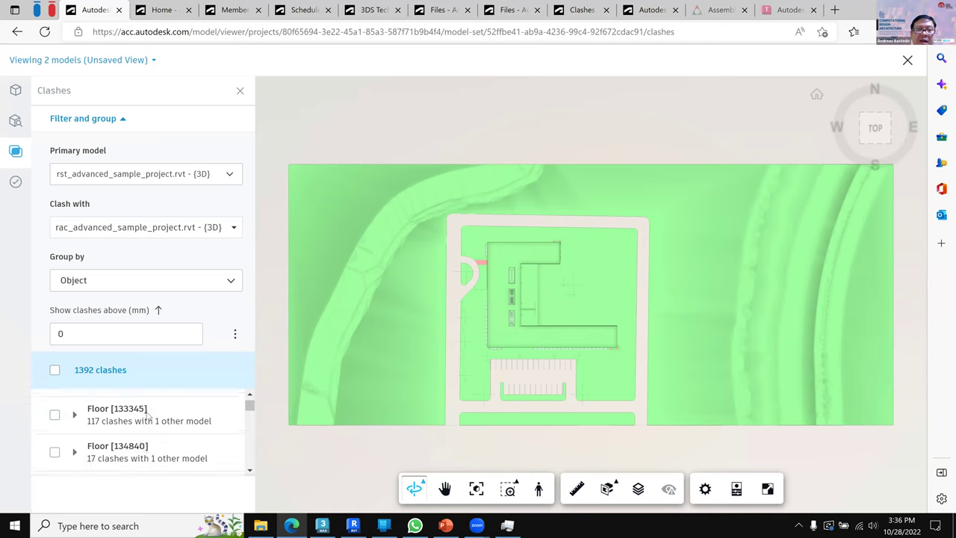
pyautogui.scroll(-5, 149, 416)
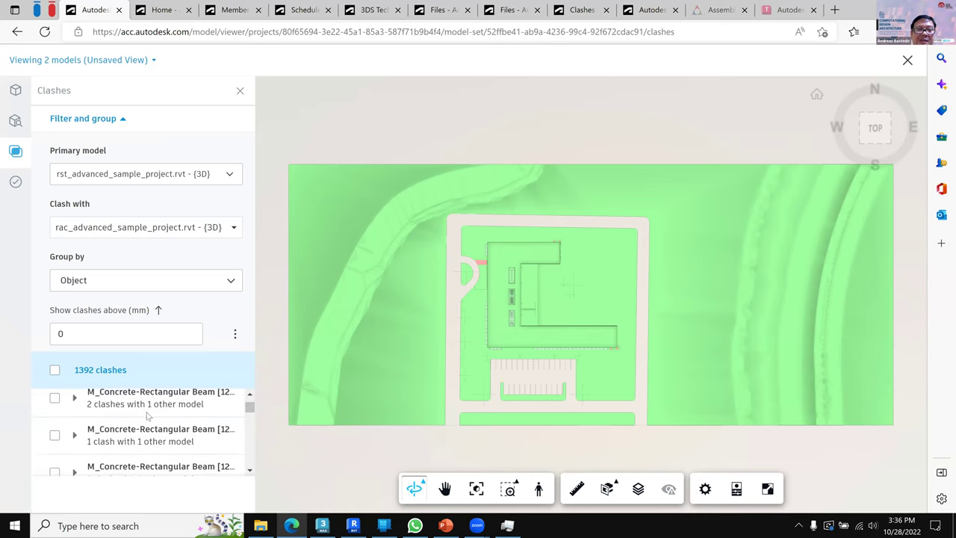
pyautogui.scroll(1, 148, 416)
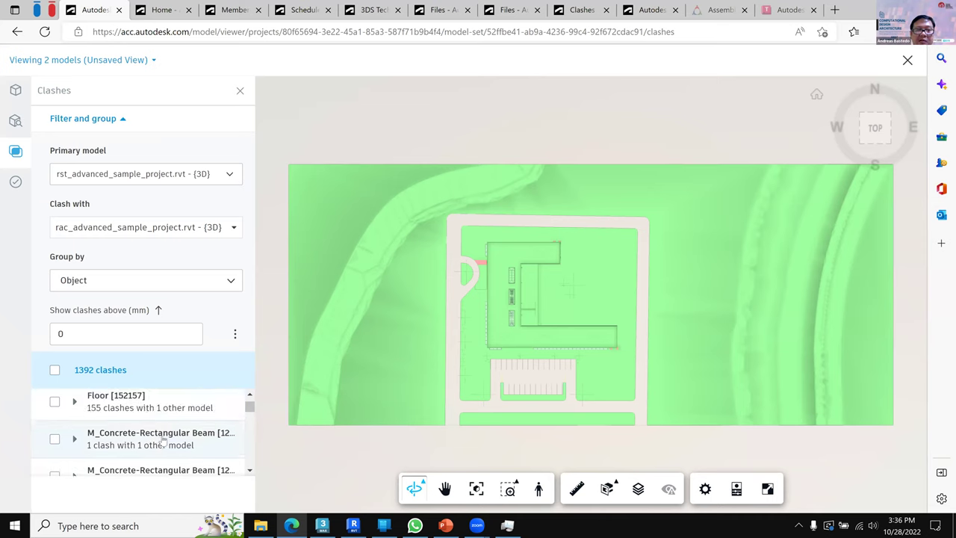
# - Expand the first M_Concrete-Rectangular Beam clash below Floor [152157] and inspect where the beam meets Basic Wall [169770] in the 3D model
pyautogui.click(75, 440)
pyautogui.scroll(-3, 179, 447)
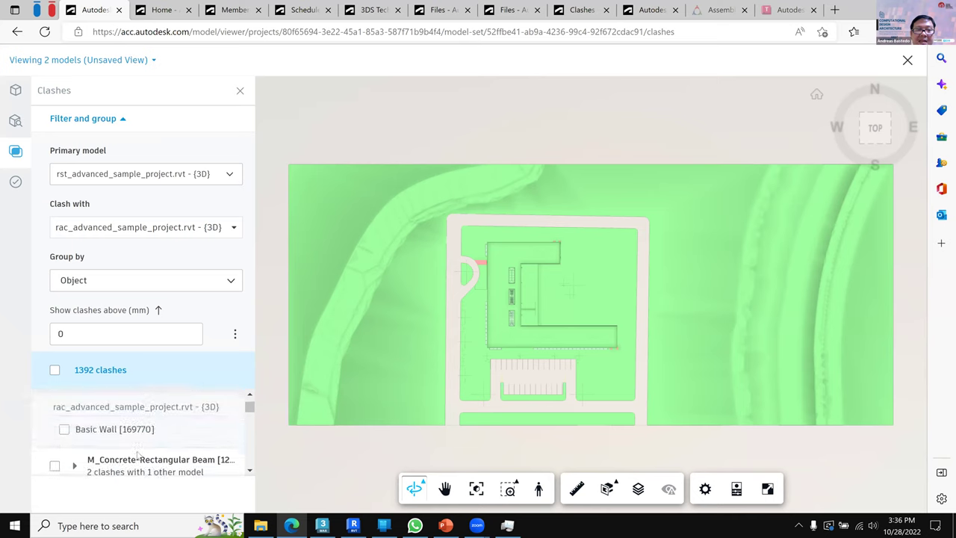
pyautogui.scroll(1, 112, 437)
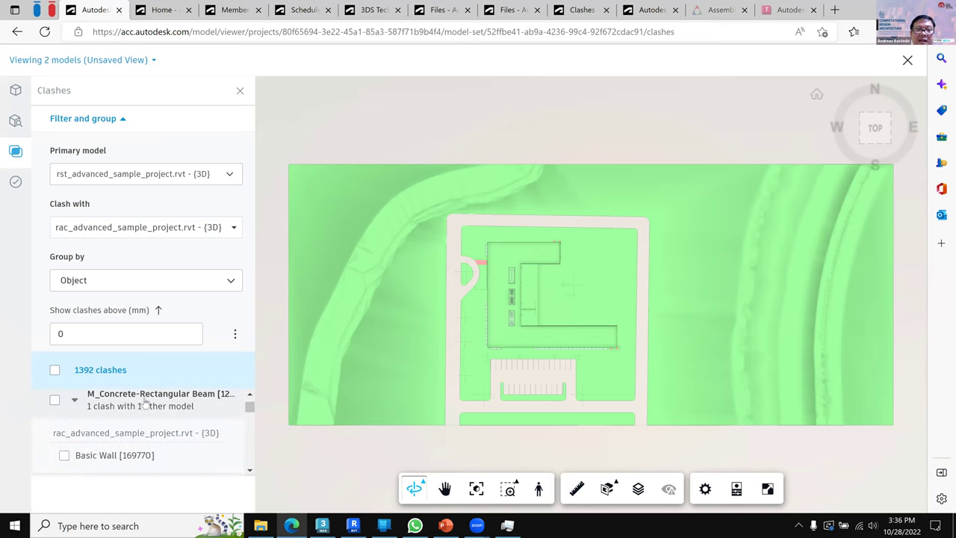
pyautogui.scroll(1, 142, 437)
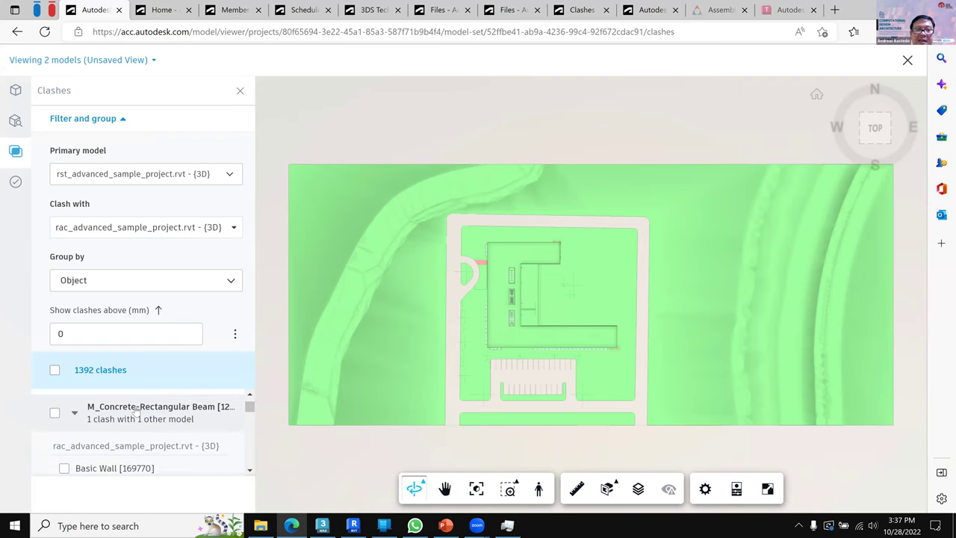
pyautogui.click(135, 409)
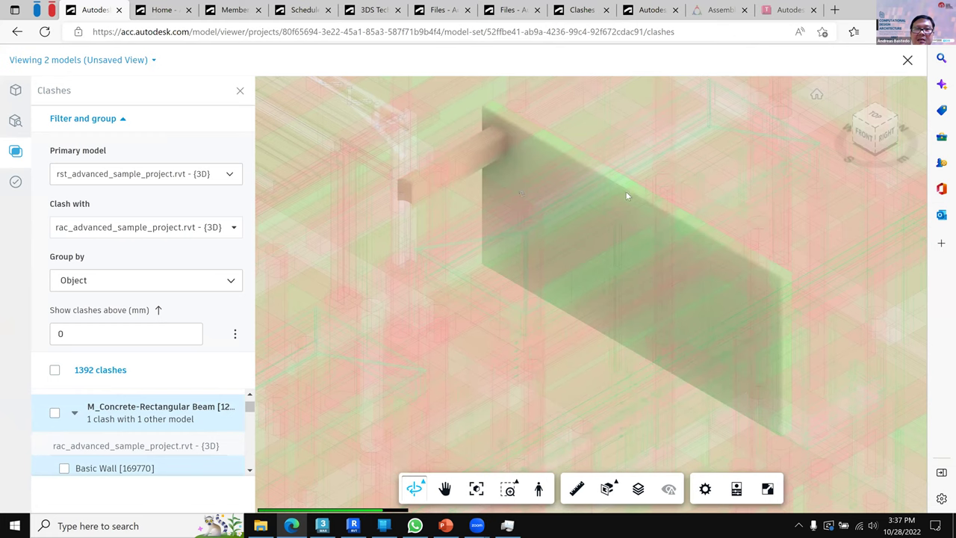
pyautogui.scroll(-10, 592, 268)
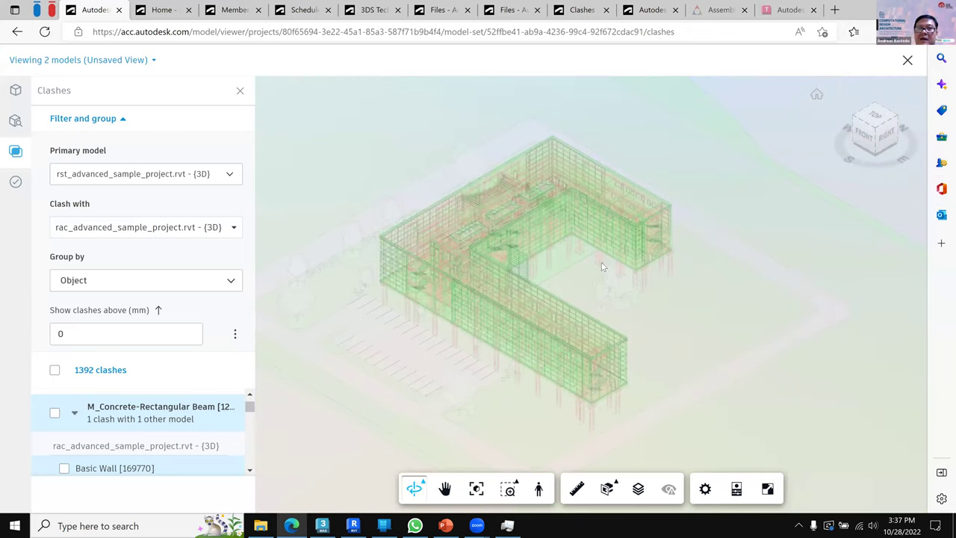
pyautogui.scroll(8, 601, 262)
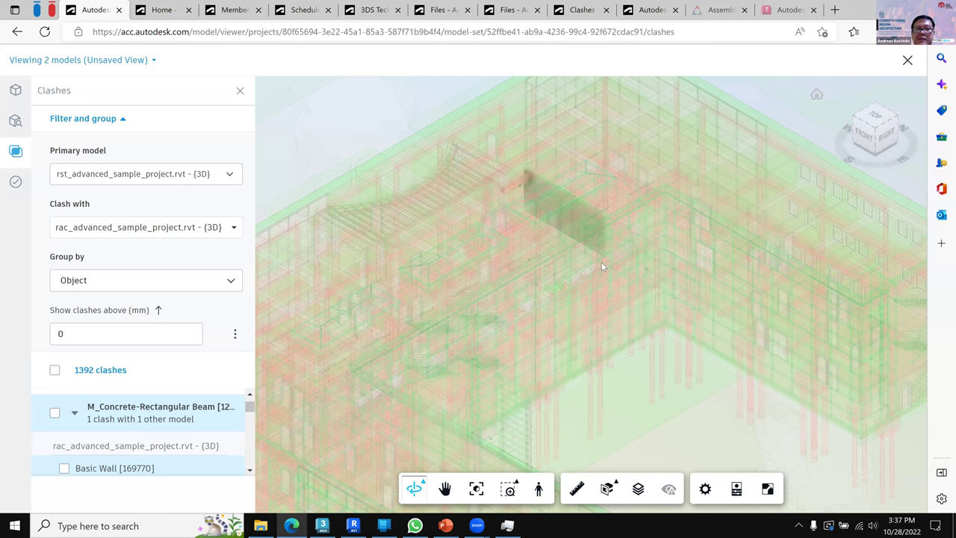
pyautogui.click(166, 419)
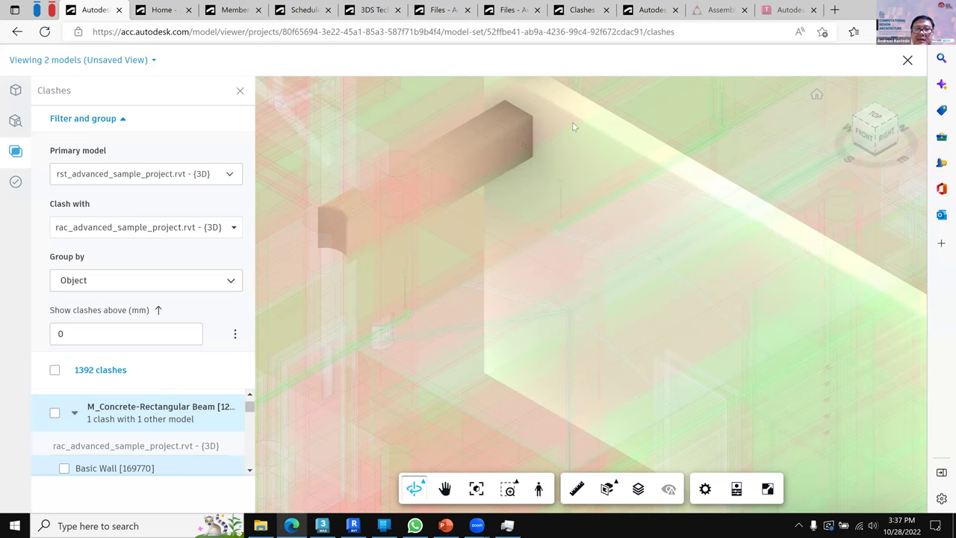
# - Select the clashing concrete beam in the model and create an issue from its clashes, placing the push pin on the highlighted model
pyautogui.click(511, 144)
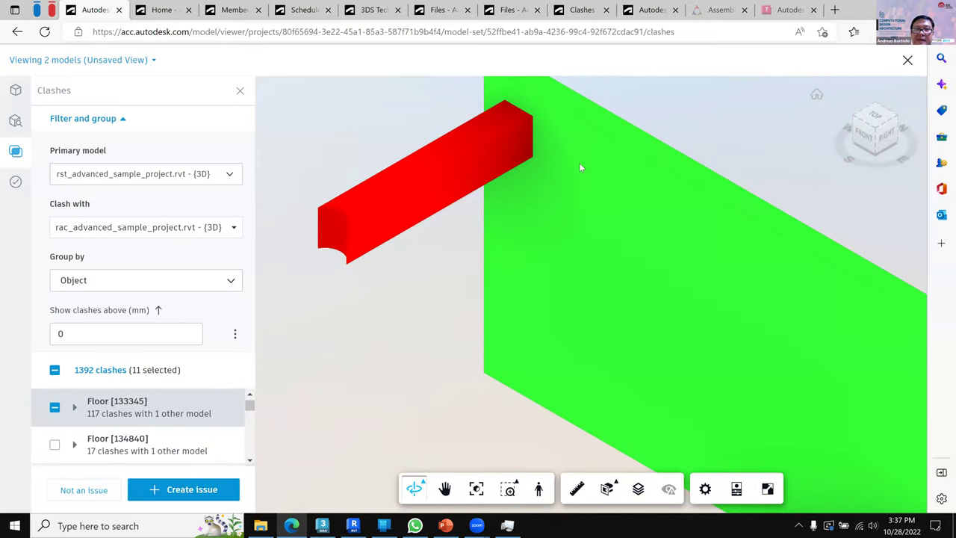
pyautogui.click(183, 496)
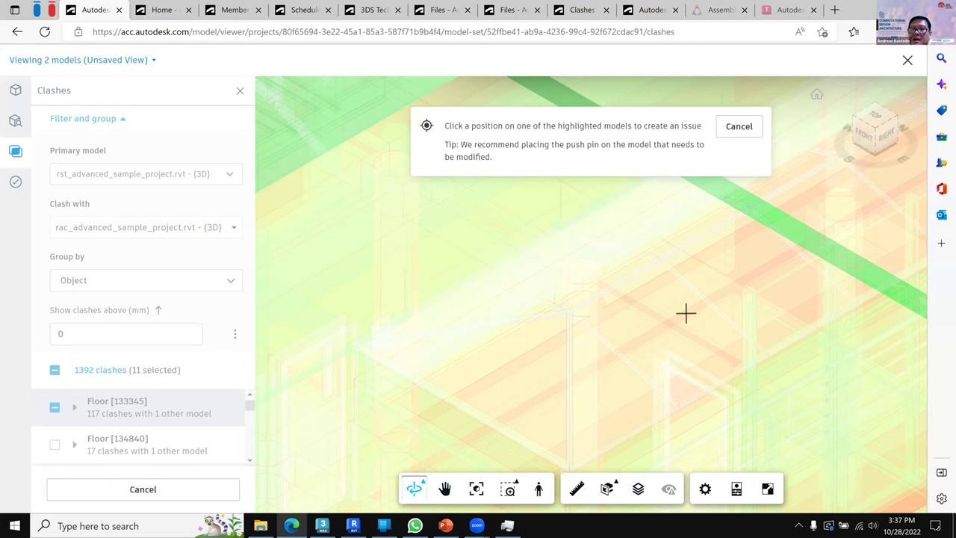
pyautogui.click(687, 314)
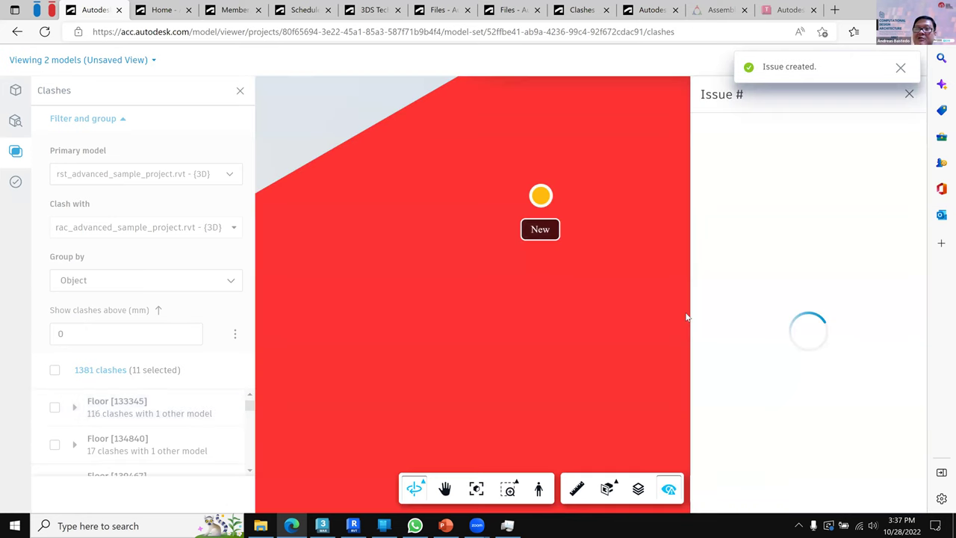
# - Assign the new clash issue to the 3DS - Architect member and add the 3DS - Construction member as a watcher
pyautogui.scroll(-5, 762, 276)
pyautogui.scroll(-5, 760, 282)
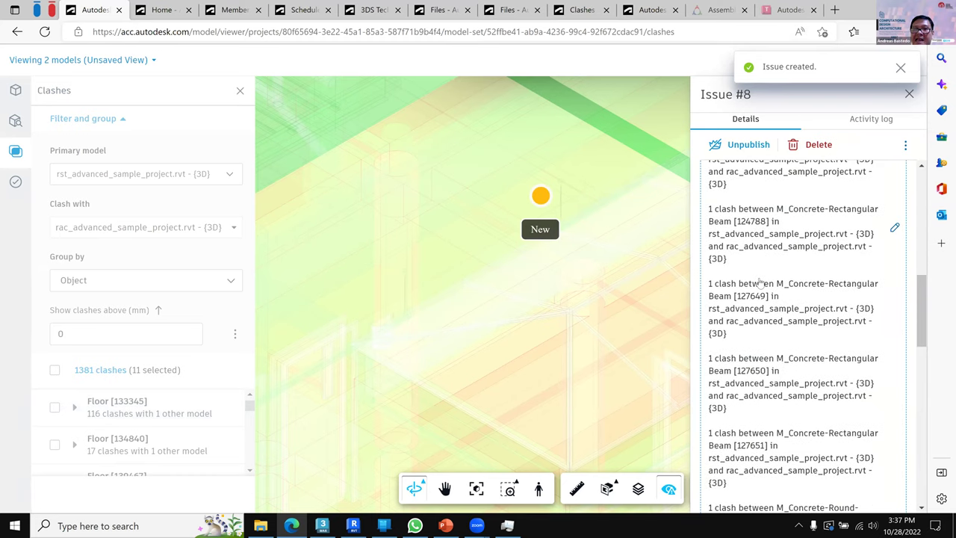
pyautogui.scroll(-5, 760, 282)
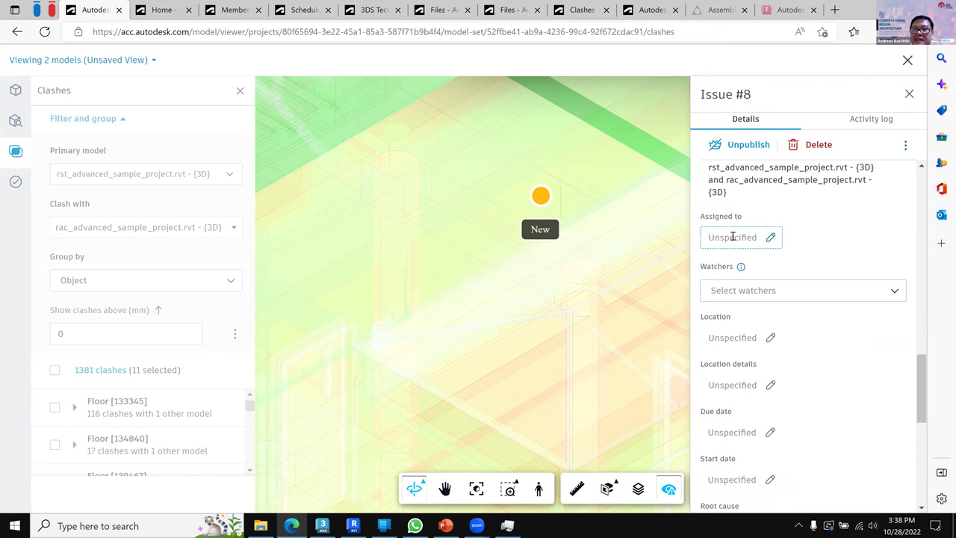
pyautogui.click(732, 237)
pyautogui.click(740, 321)
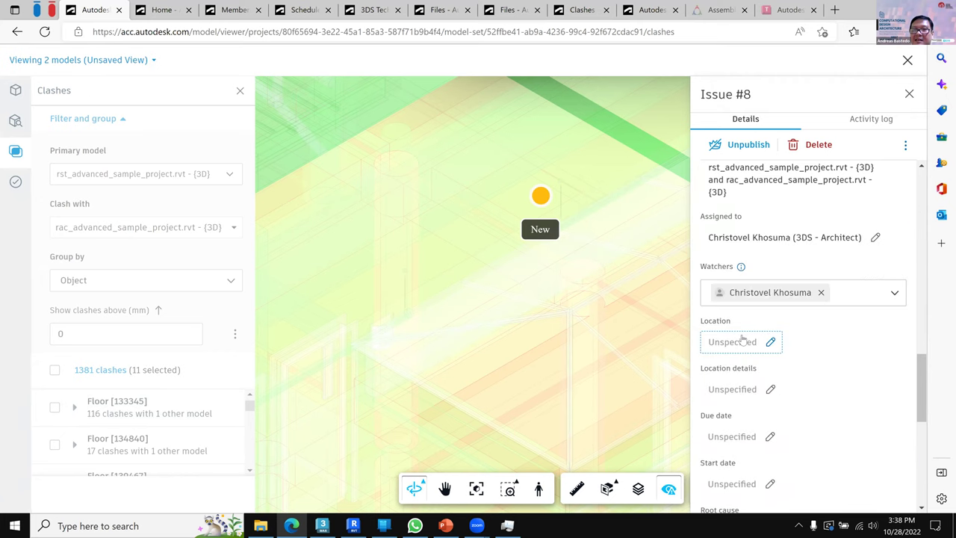
pyautogui.click(894, 297)
pyautogui.click(747, 443)
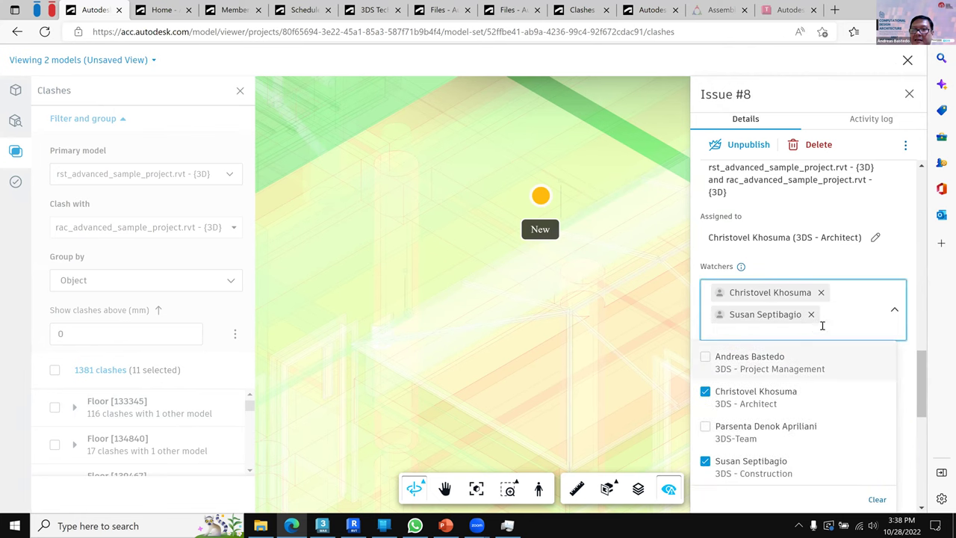
# - Write the issue comment "Please check classes between wall and structural beam"
pyautogui.scroll(-5, 858, 348)
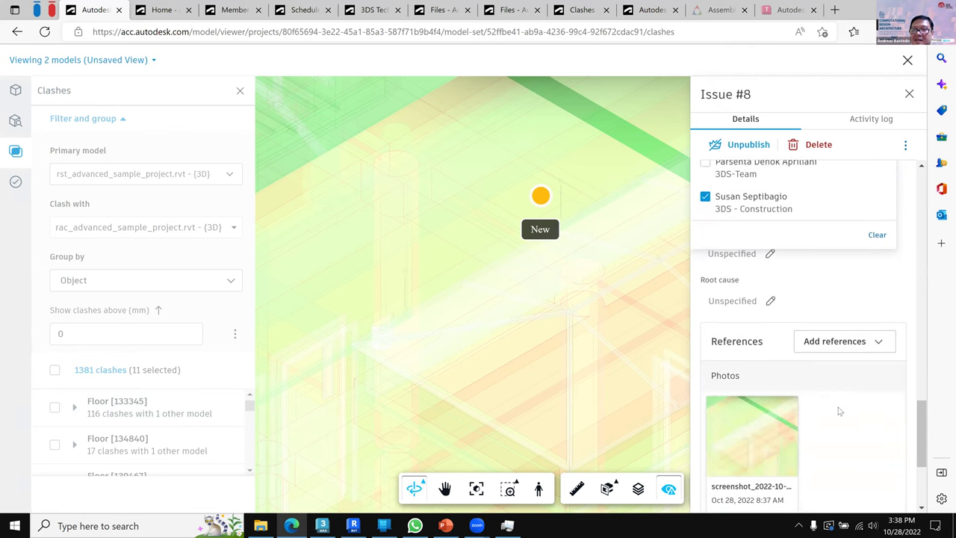
pyautogui.scroll(-3, 866, 377)
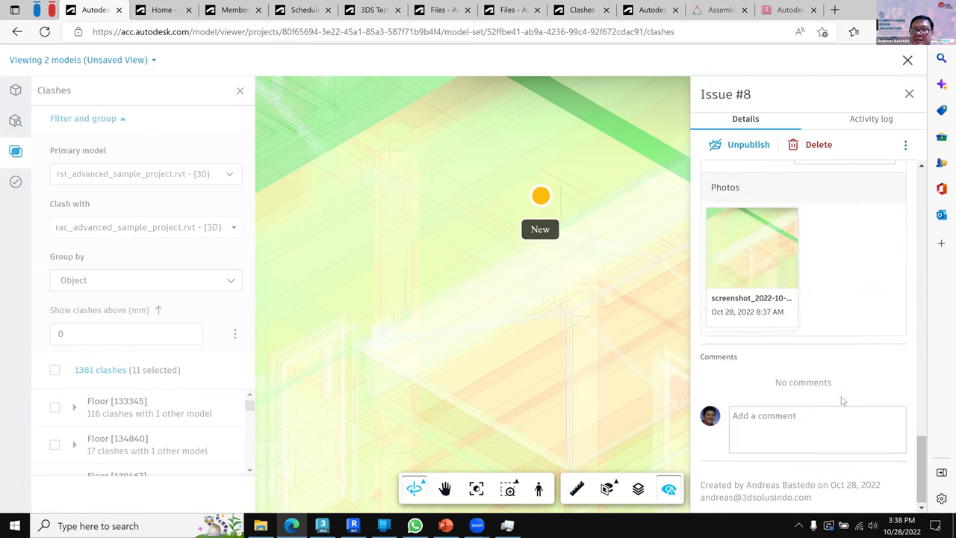
pyautogui.click(809, 419)
pyautogui.write('P')
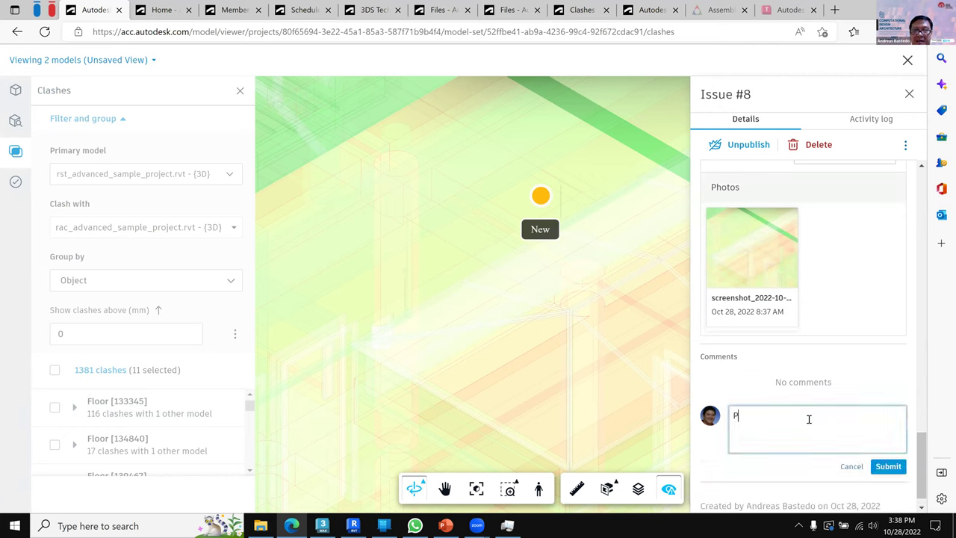
pyautogui.write('lease check')
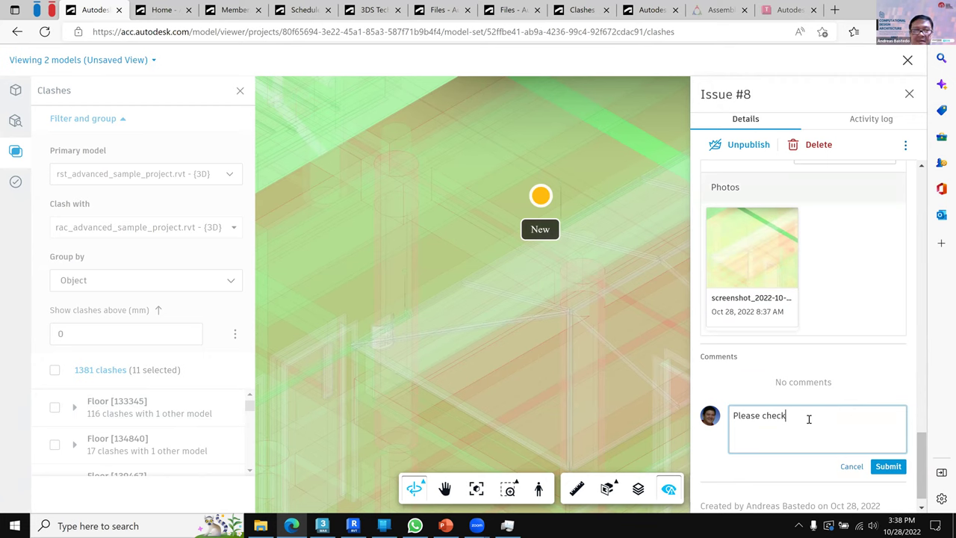
pyautogui.write(' classes bet')
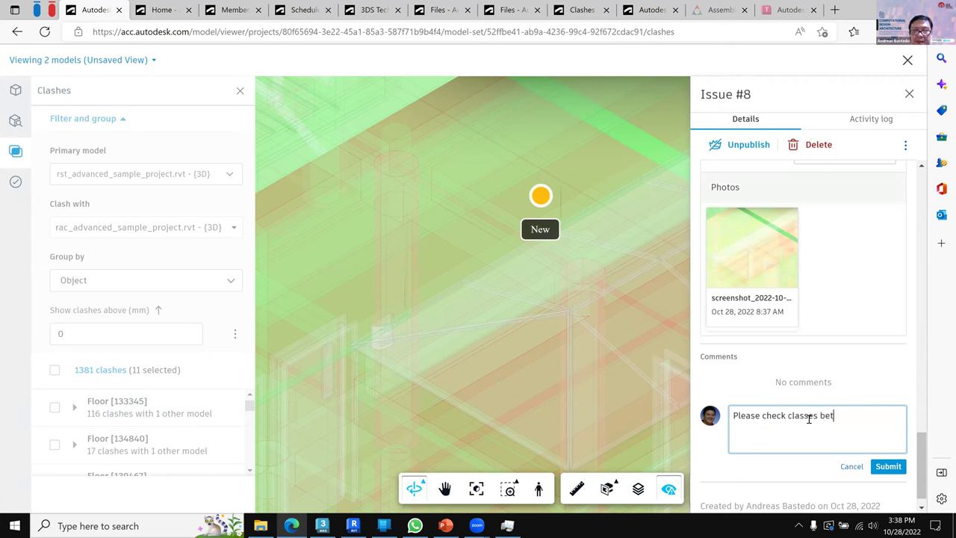
pyautogui.write('ween')
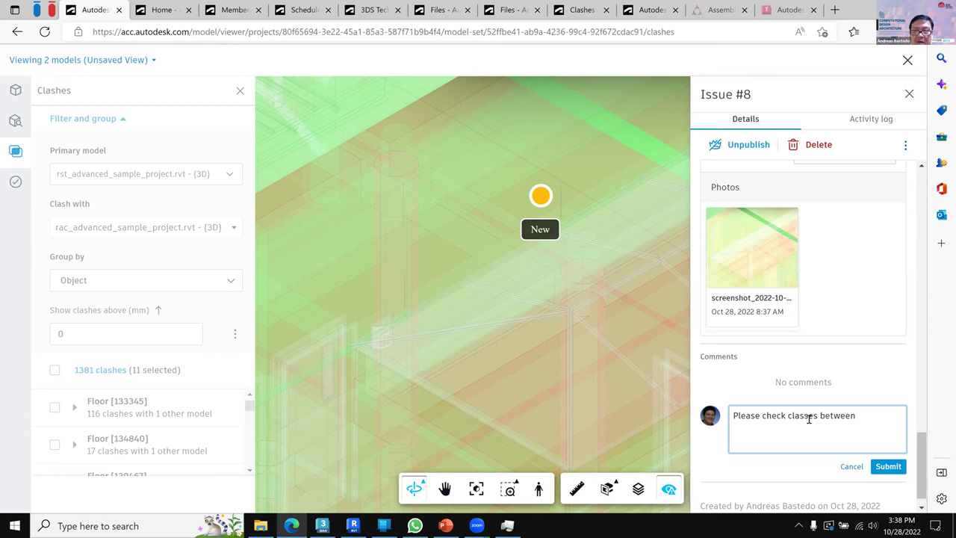
pyautogui.write('wall and strucu')
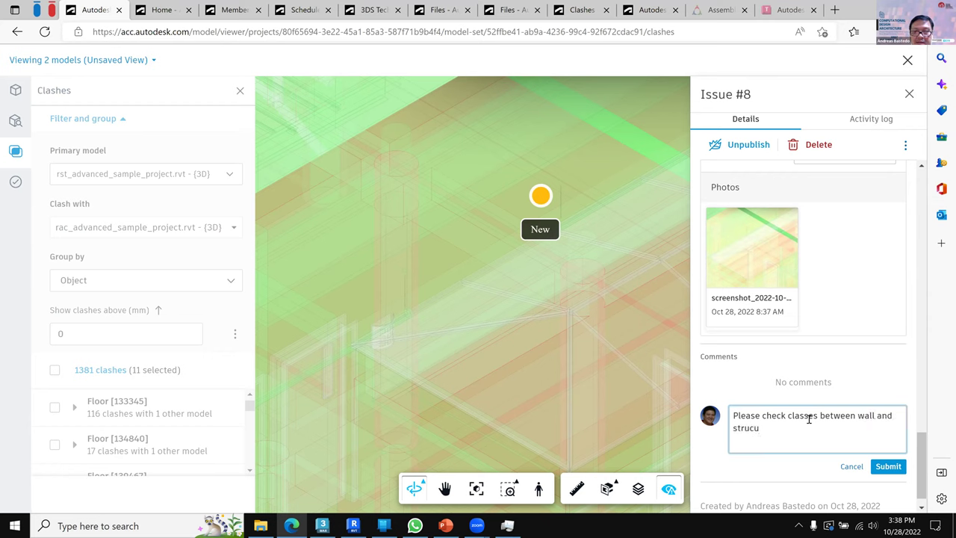
pyautogui.press('BackSpace')
pyautogui.write('tural beam')
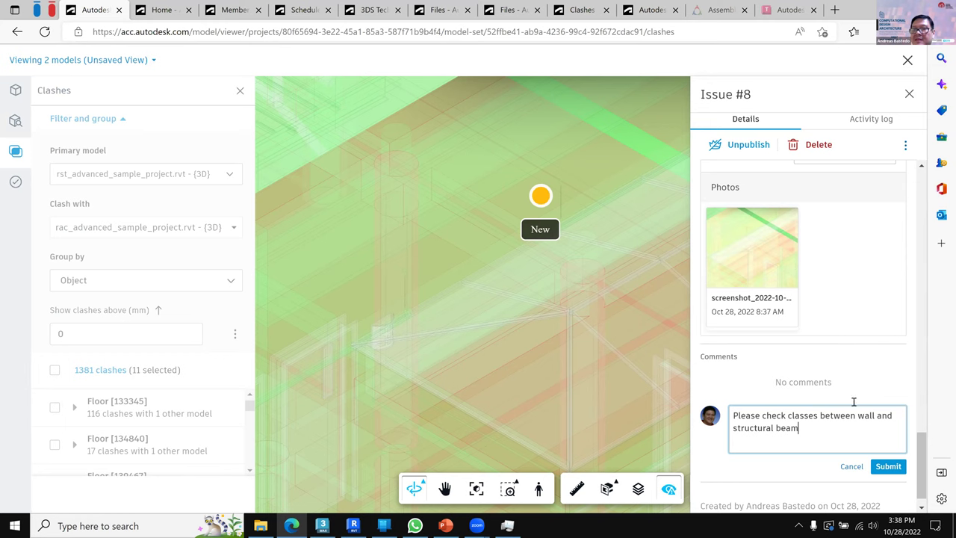
# - Set the issue's due date to Oct 31, 2022 and submit the drafted comment
pyautogui.scroll(-1, 853, 401)
pyautogui.scroll(1, 835, 350)
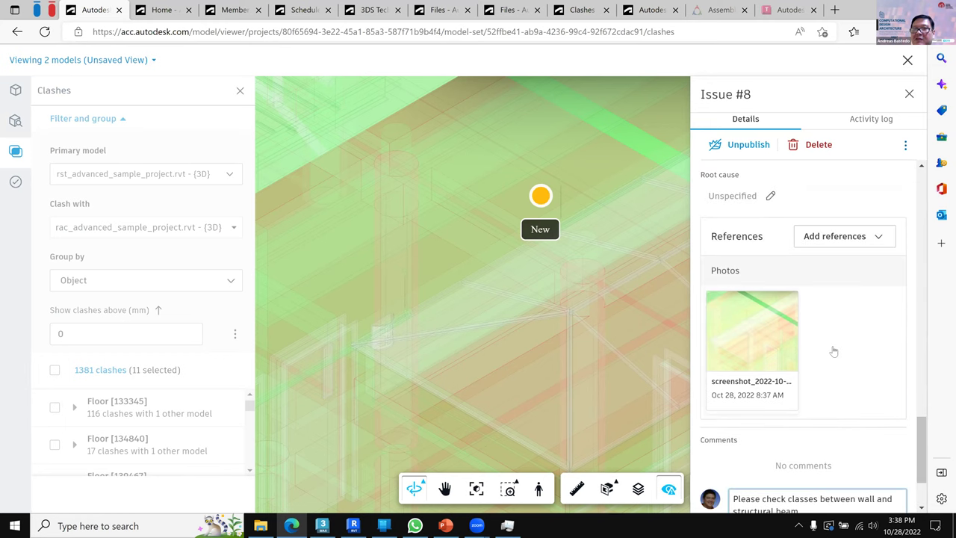
pyautogui.scroll(2, 749, 212)
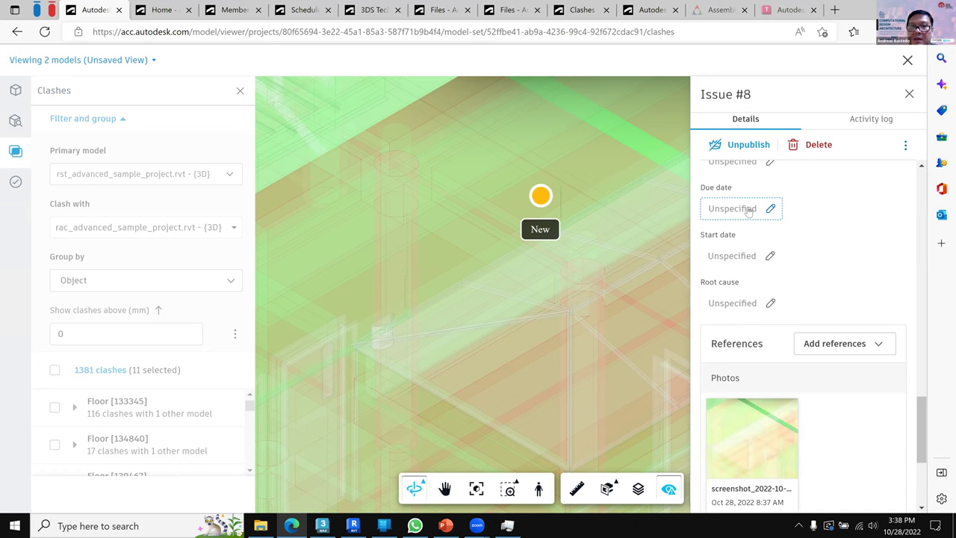
pyautogui.click(748, 212)
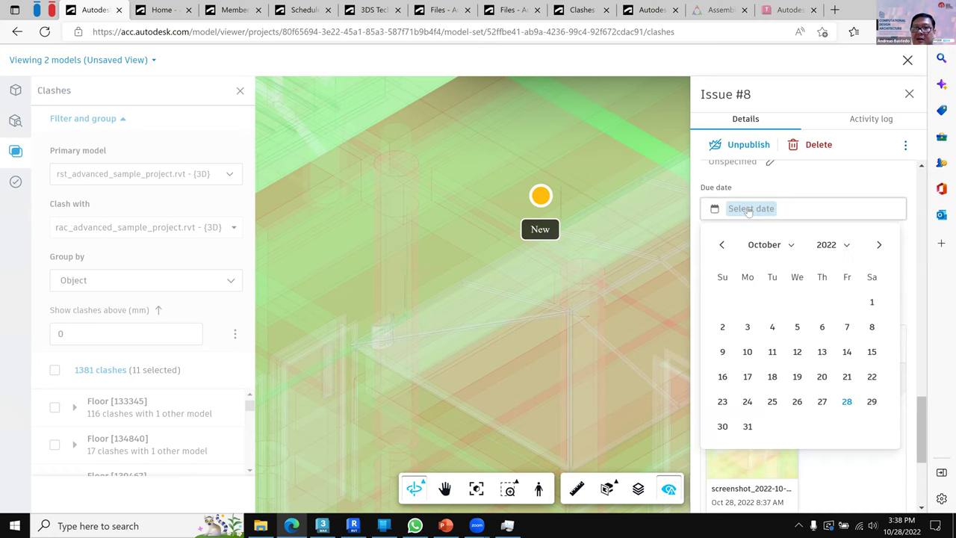
pyautogui.click(748, 426)
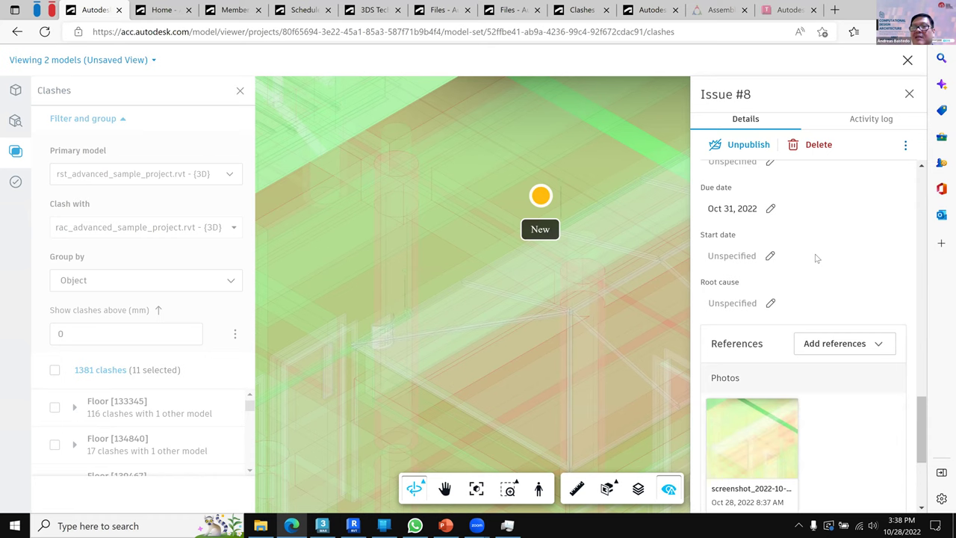
pyautogui.scroll(1, 817, 257)
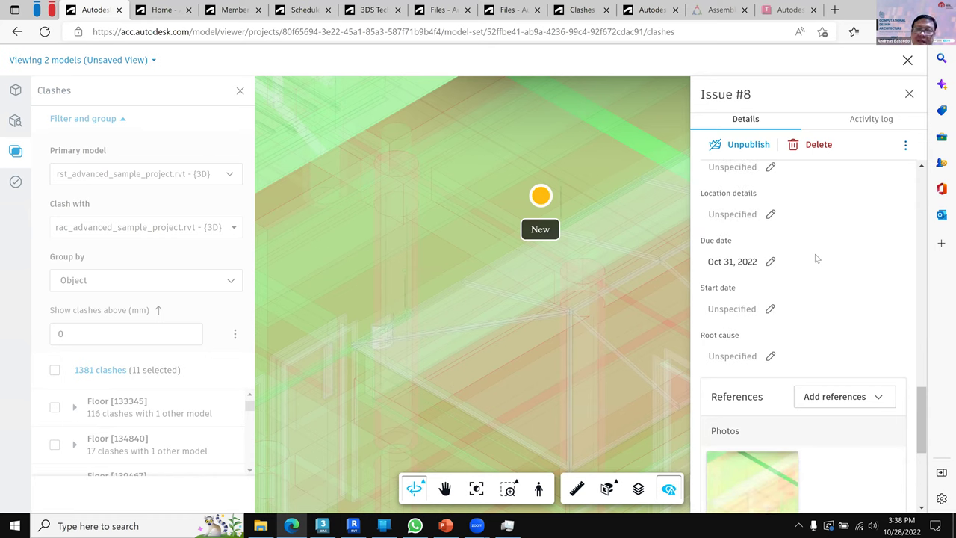
pyautogui.scroll(-4, 811, 269)
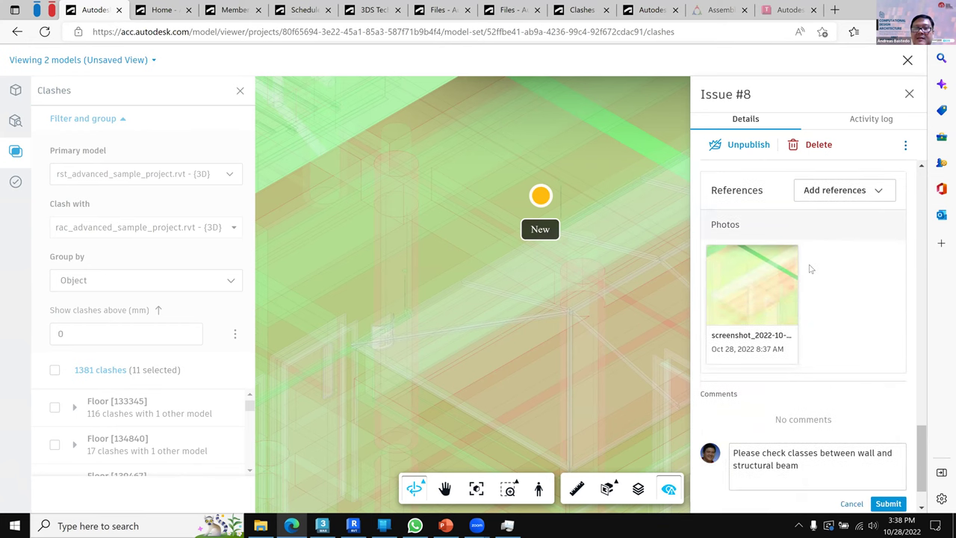
pyautogui.click(886, 445)
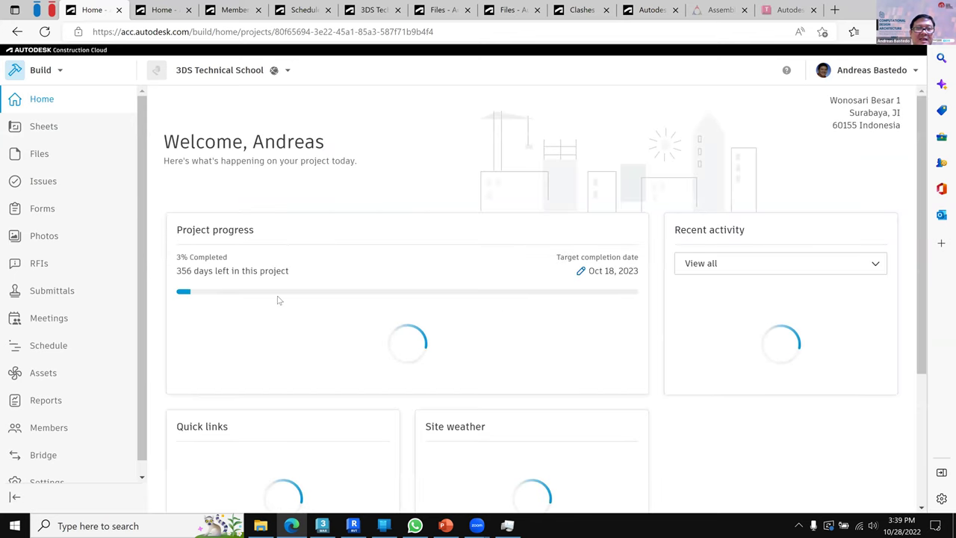
# - Review the work status of the 3DS Technical School project on the Build home page
pyautogui.scroll(-4, 278, 299)
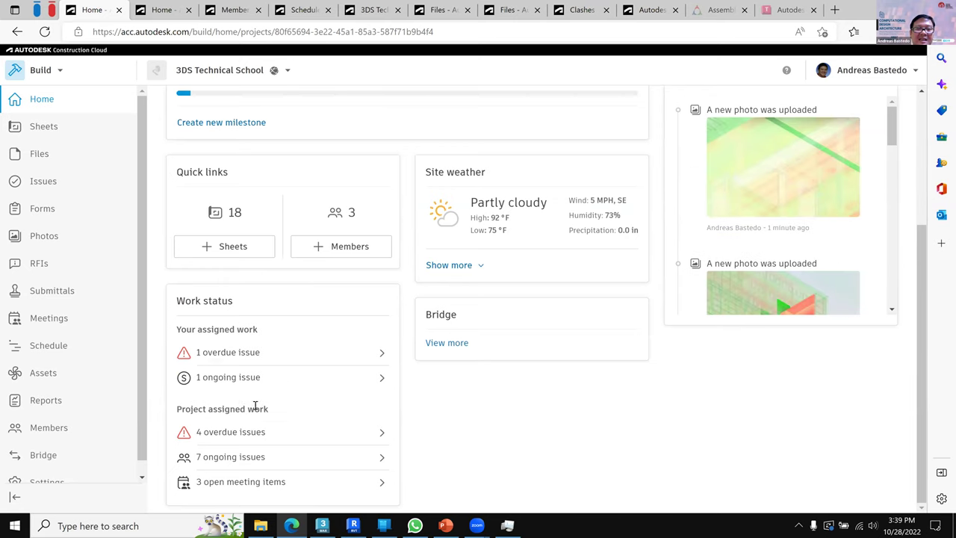
# - Review the project's ongoing issues from the project assigned work list
pyautogui.click(241, 464)
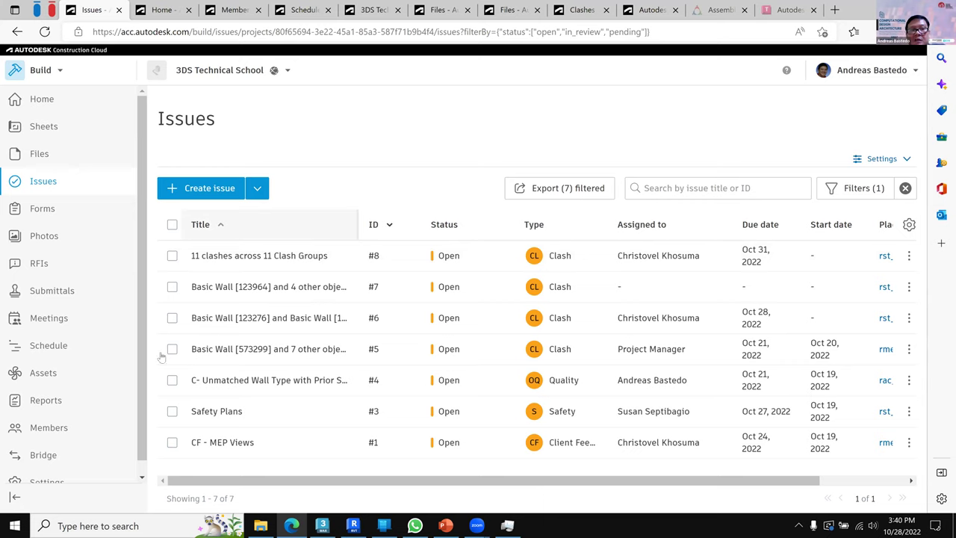
# - Start a new meeting for the project and look over its conference link, description, discussion, summary and attachment fields
pyautogui.click(47, 319)
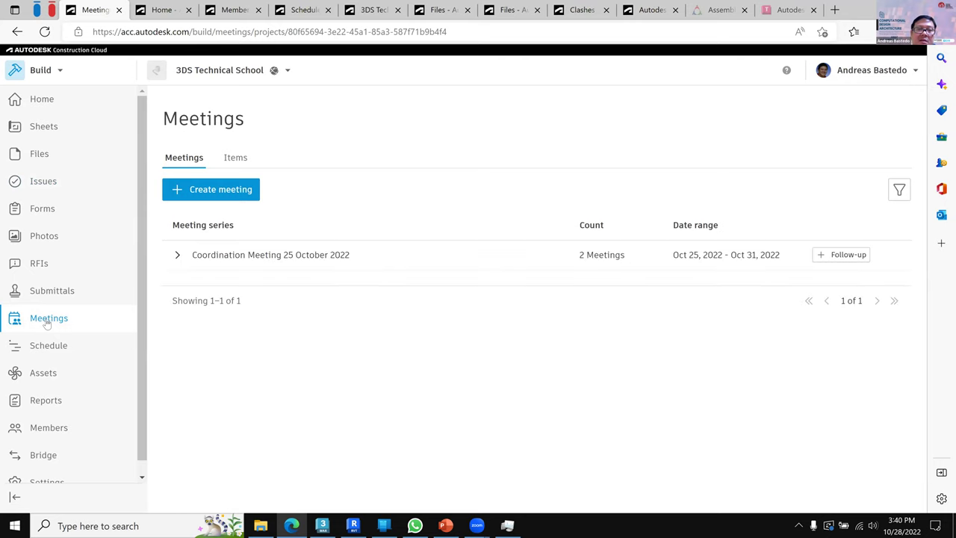
pyautogui.click(237, 196)
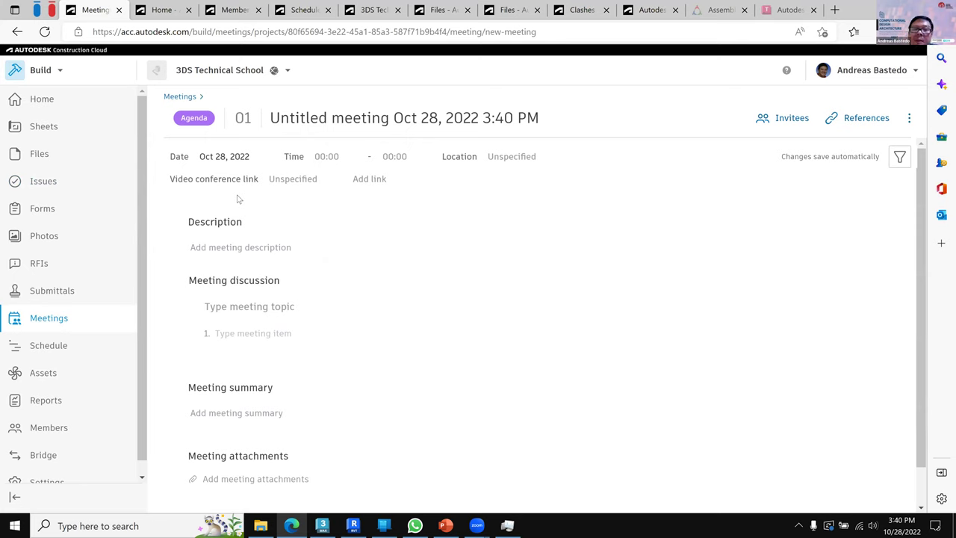
pyautogui.click(304, 188)
pyautogui.click(368, 221)
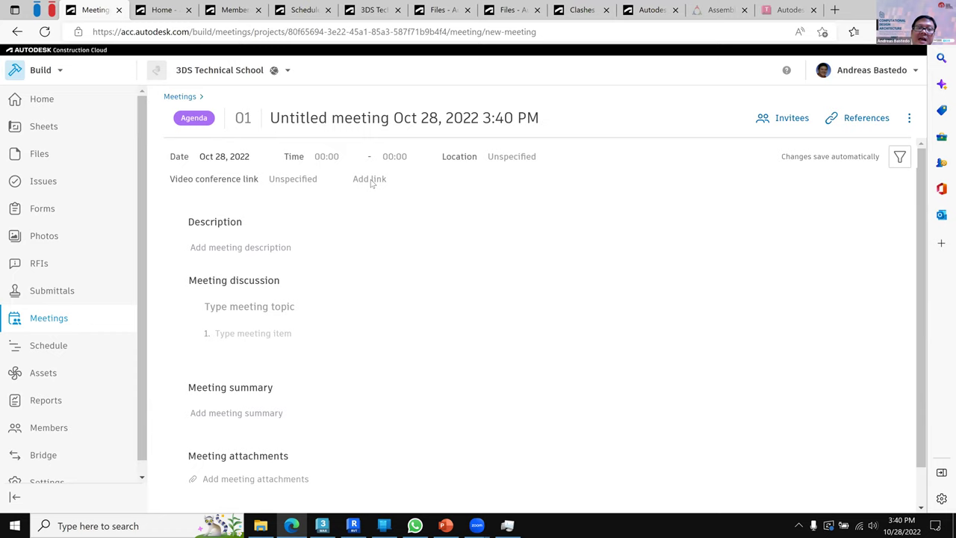
pyautogui.scroll(-1, 245, 359)
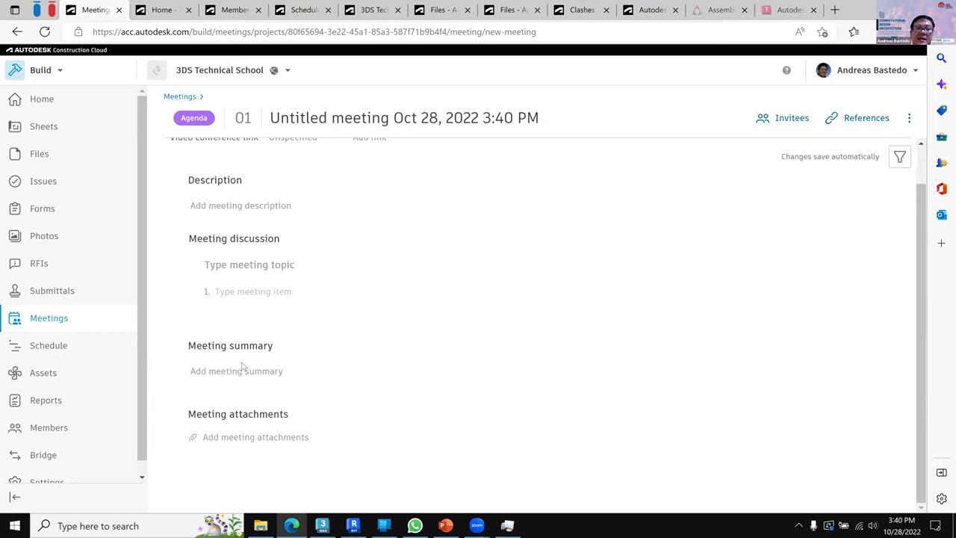
pyautogui.scroll(1, 243, 365)
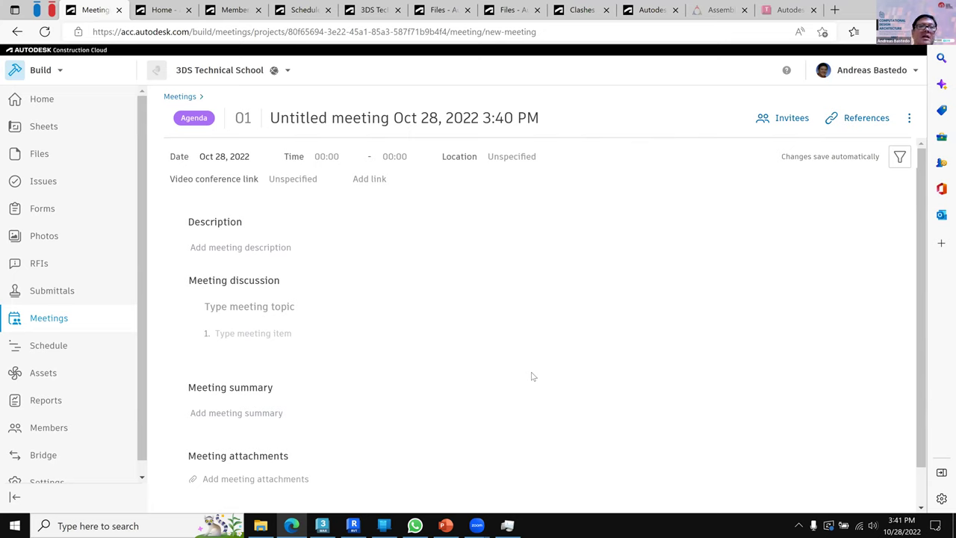
# - Switch the project to Takeoff and open the rst_advanced_sample_project model in the Structure Takeoff package
pyautogui.click(57, 75)
pyautogui.click(52, 173)
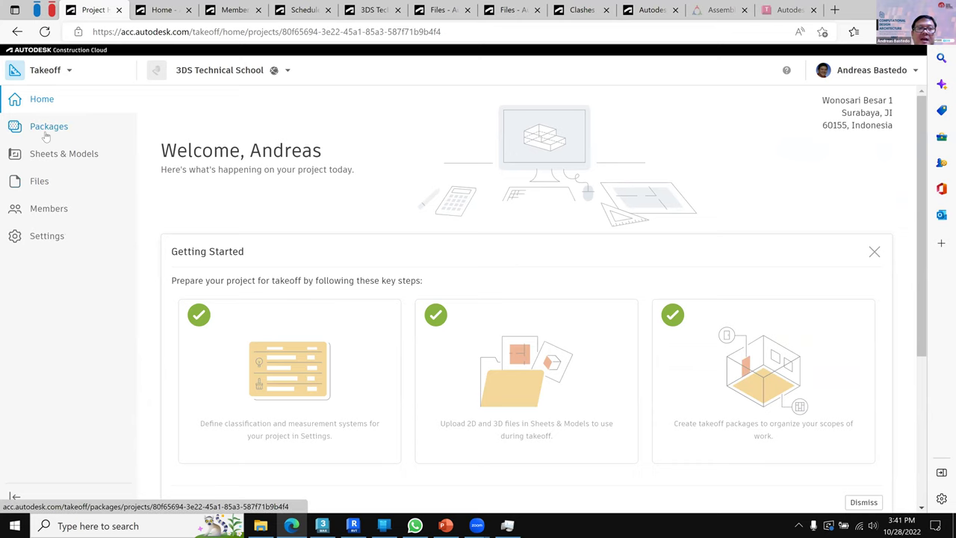
pyautogui.click(46, 135)
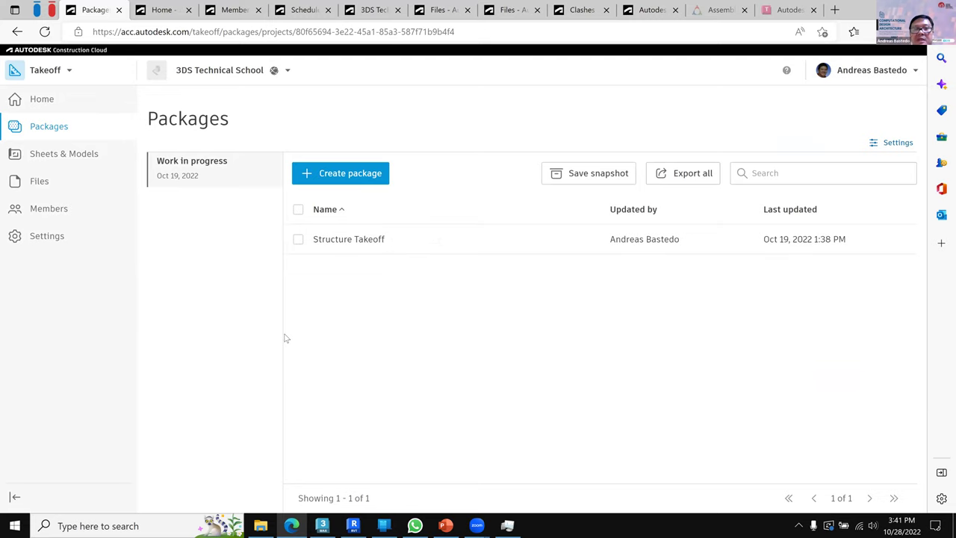
pyautogui.click(355, 241)
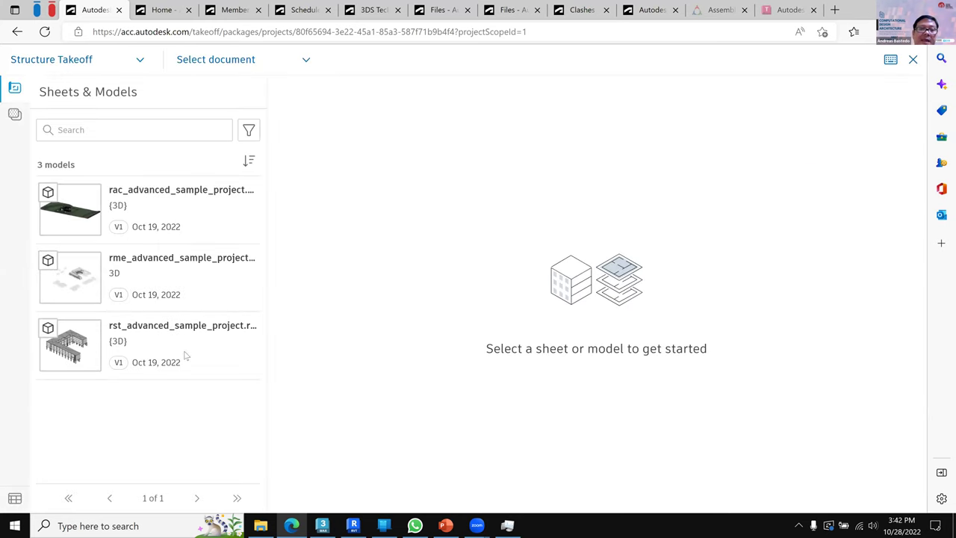
pyautogui.click(139, 332)
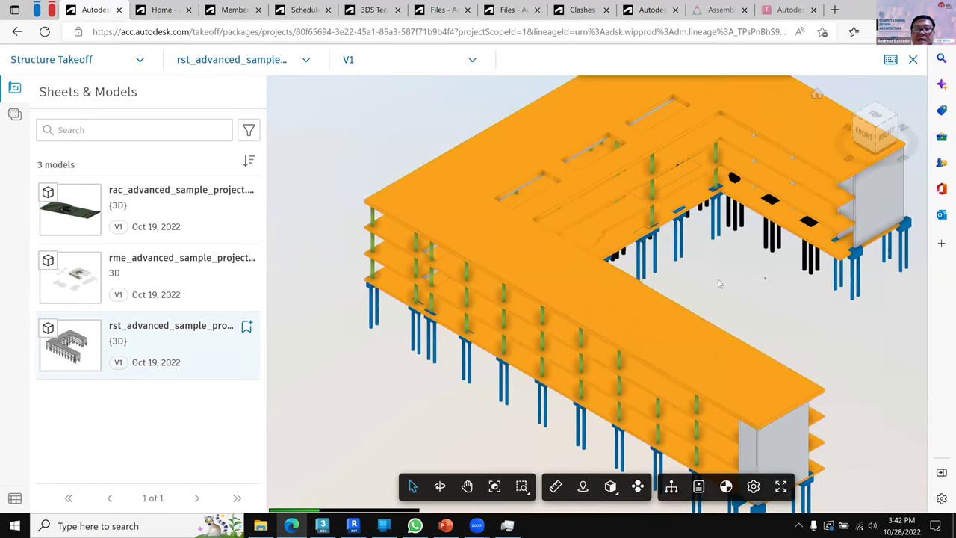
# - Examine the takeoff types, expand the Concrete Floor quantities and select the top floor slab in the model
pyautogui.click(14, 115)
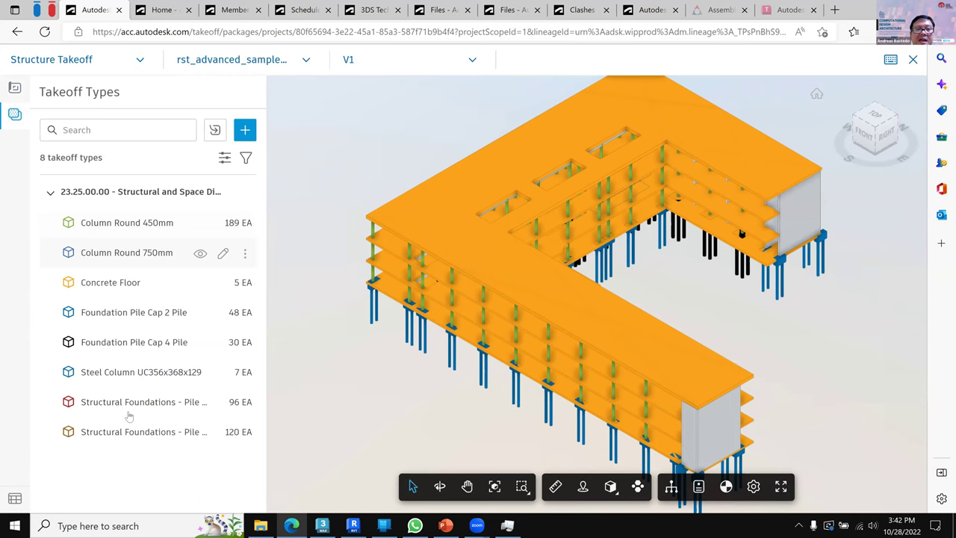
pyautogui.click(113, 287)
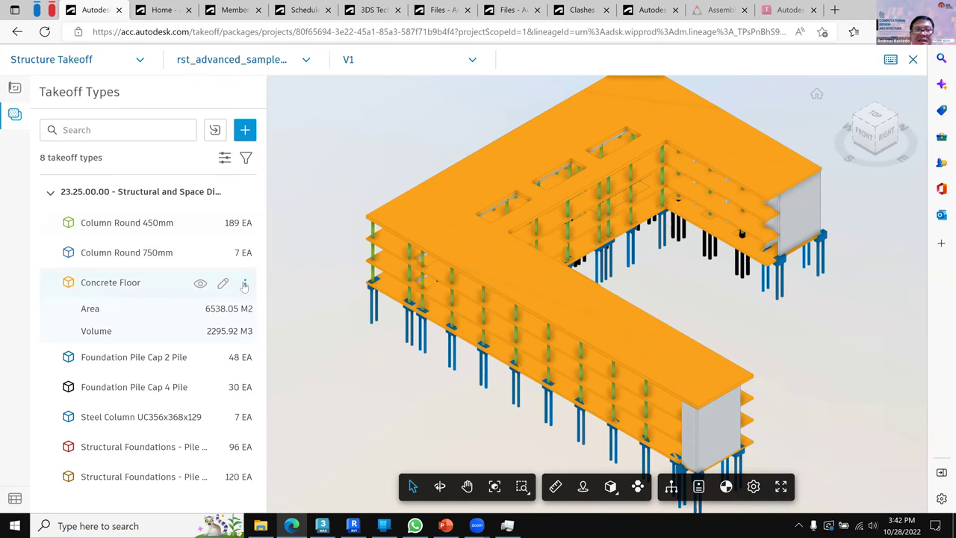
pyautogui.click(107, 286)
pyautogui.click(109, 287)
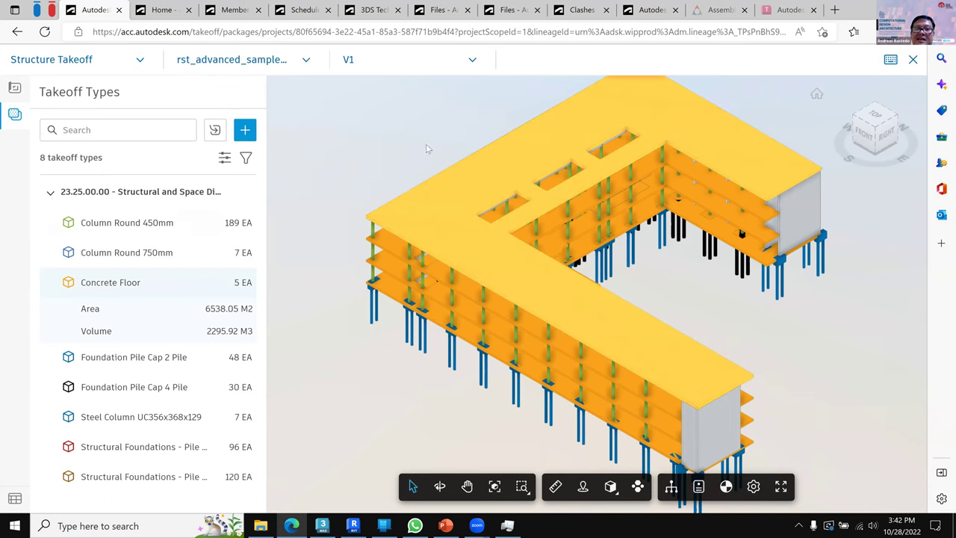
pyautogui.click(445, 234)
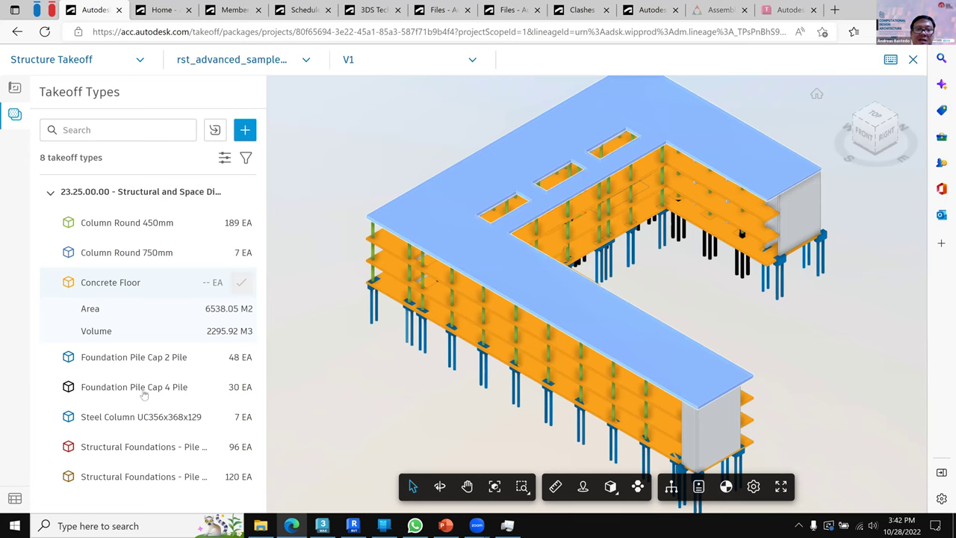
# - Open the takeoff inventory and display the Concrete Floor - Area instances under Structural Framing Products, Structural Floors and Flat
pyautogui.click(15, 498)
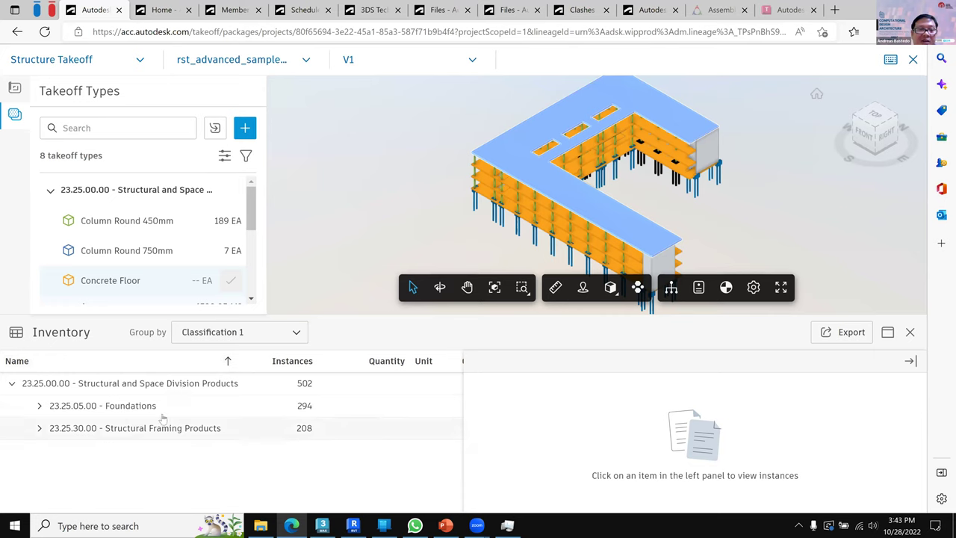
pyautogui.click(68, 431)
pyautogui.click(68, 474)
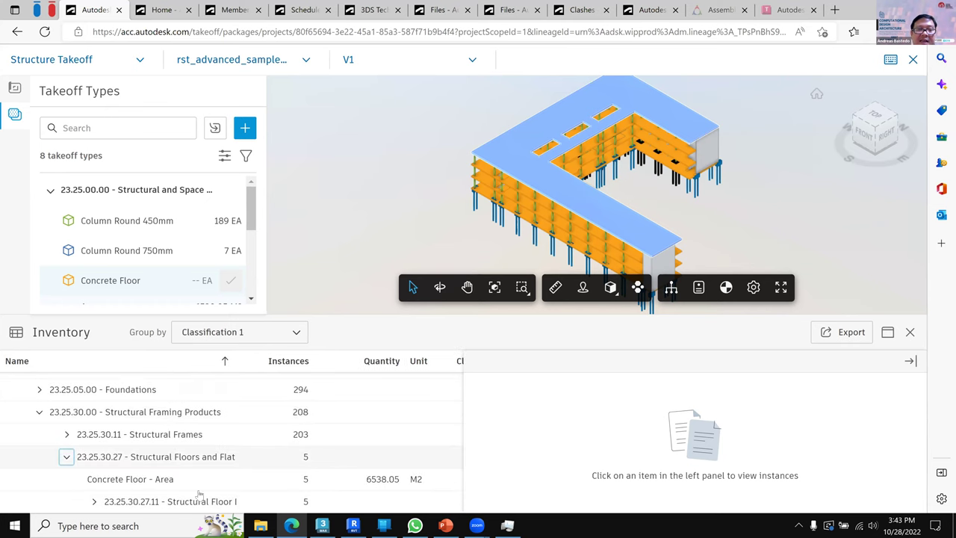
pyautogui.click(159, 480)
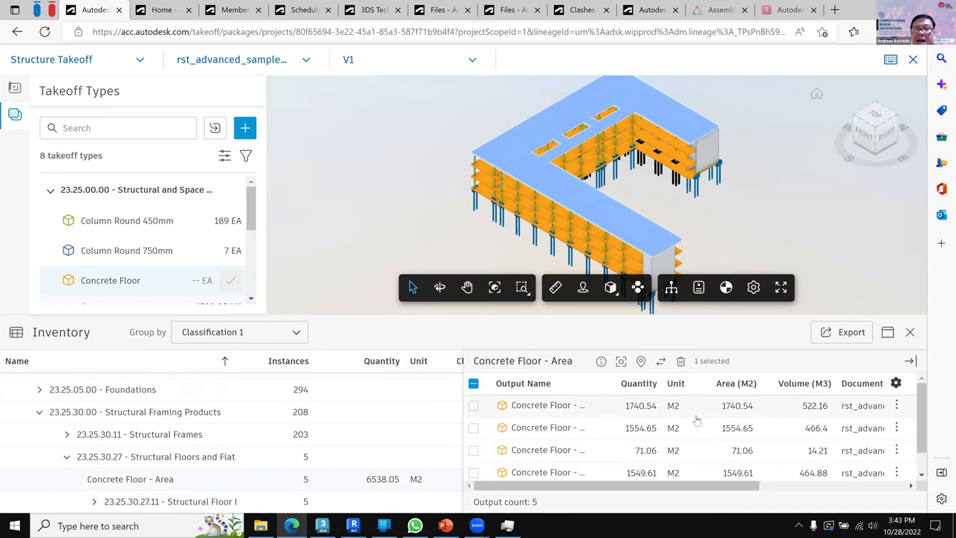
# - Select all Concrete Floor - Area outputs in the inventory to highlight the floor slabs in the model
pyautogui.scroll(-1, 523, 424)
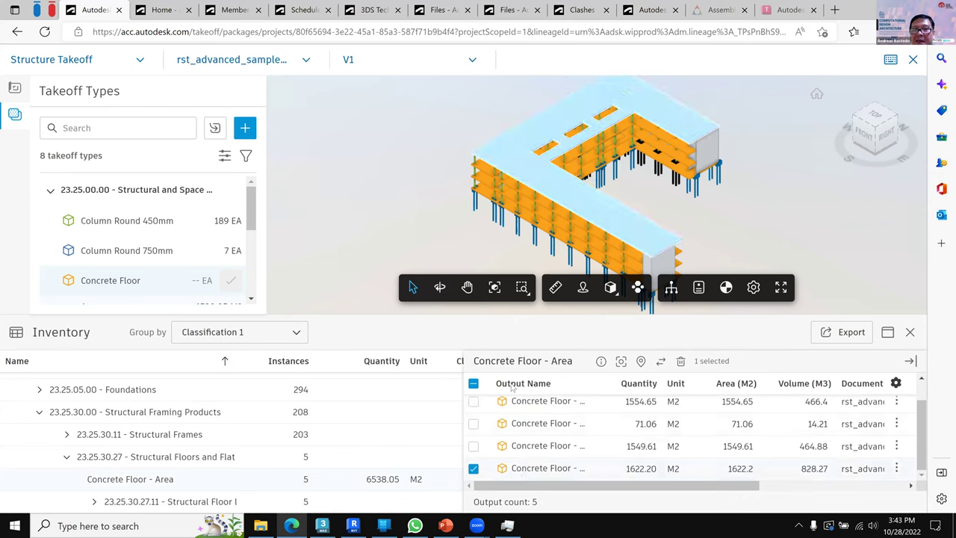
pyautogui.click(474, 446)
pyautogui.click(473, 423)
pyautogui.click(474, 401)
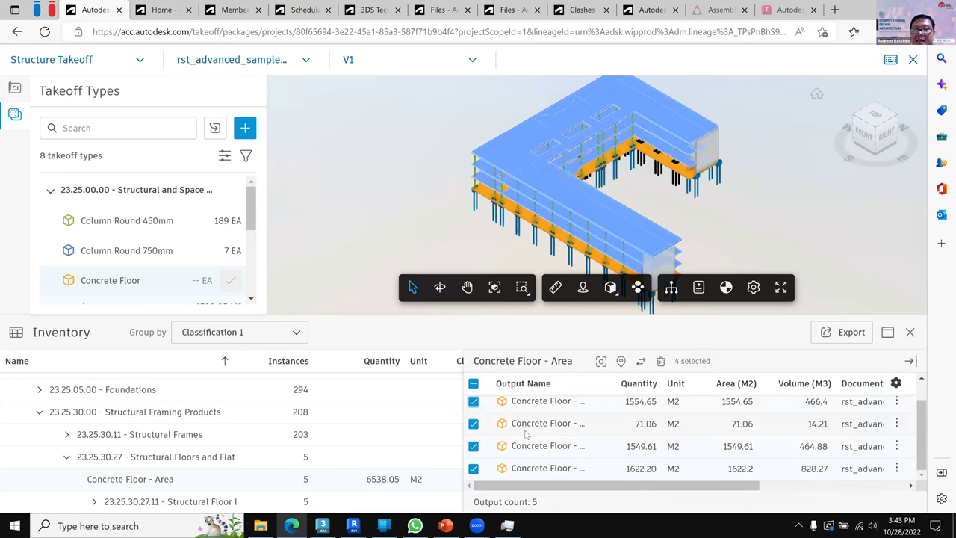
pyautogui.scroll(1, 527, 433)
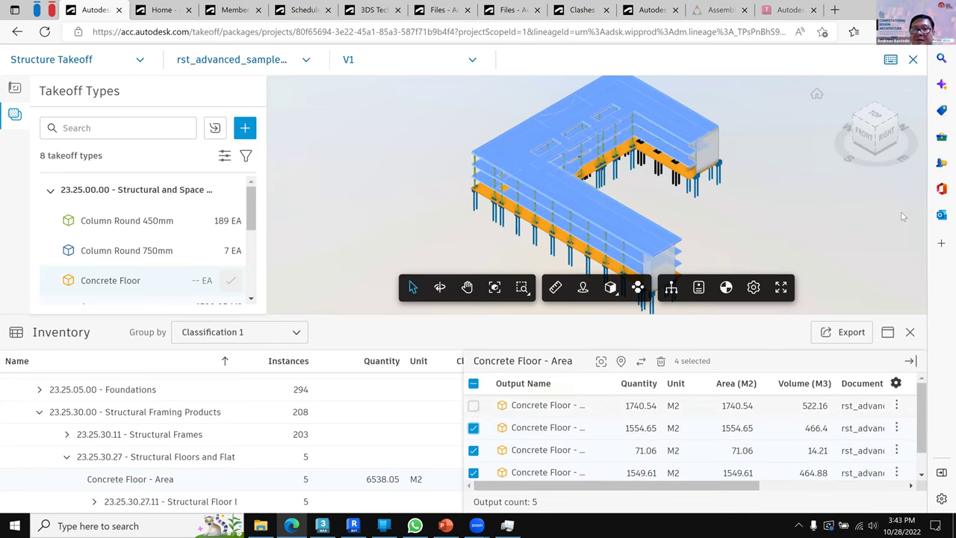
pyautogui.scroll(-1, 741, 428)
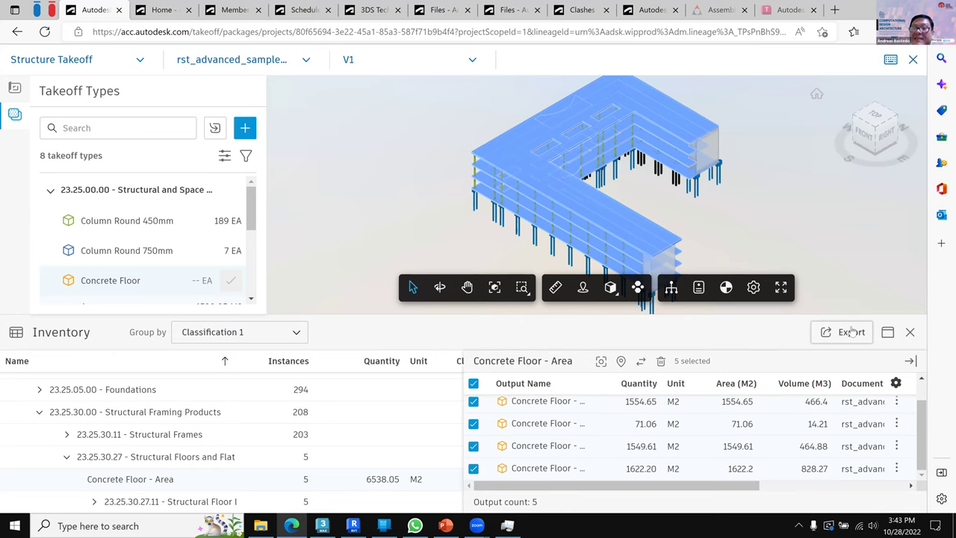
# - Export the takeoff inventory, review the Takeoff Export 2022-10-28.xlsx workbook in Excel and close it
pyautogui.click(852, 331)
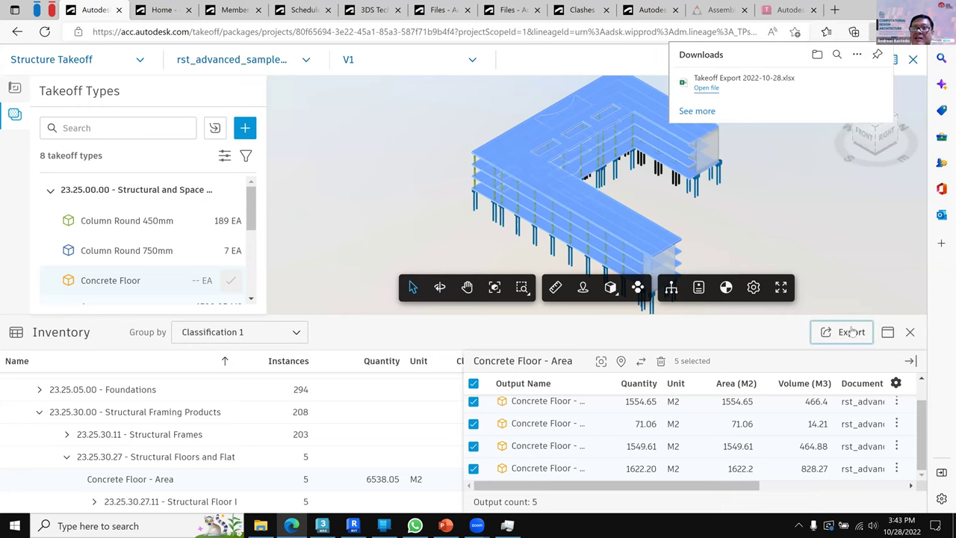
pyautogui.click(701, 88)
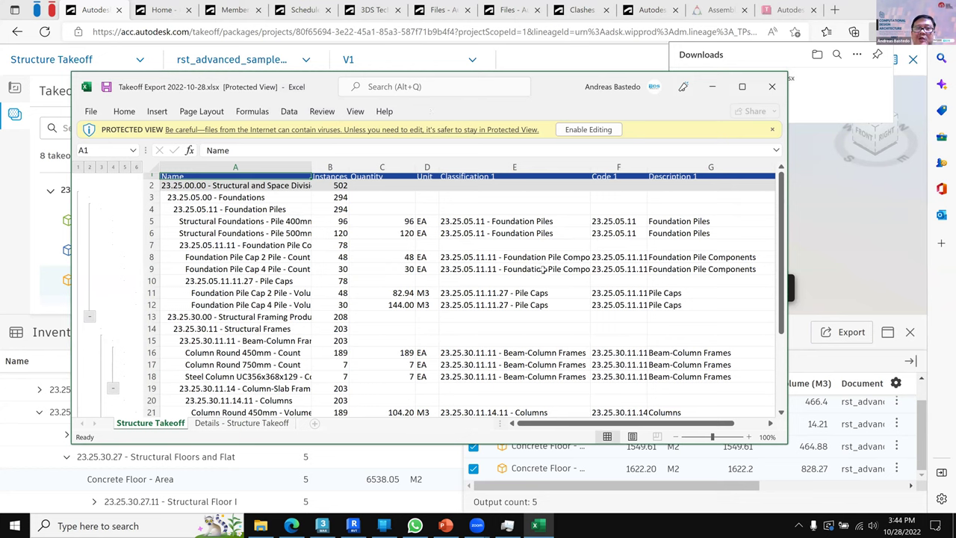
pyautogui.scroll(-4, 544, 270)
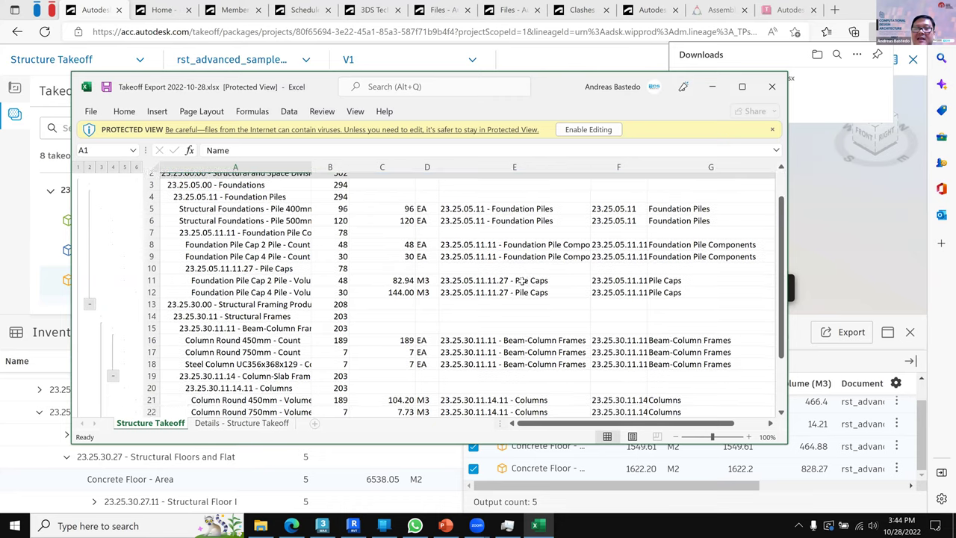
pyautogui.scroll(4, 436, 274)
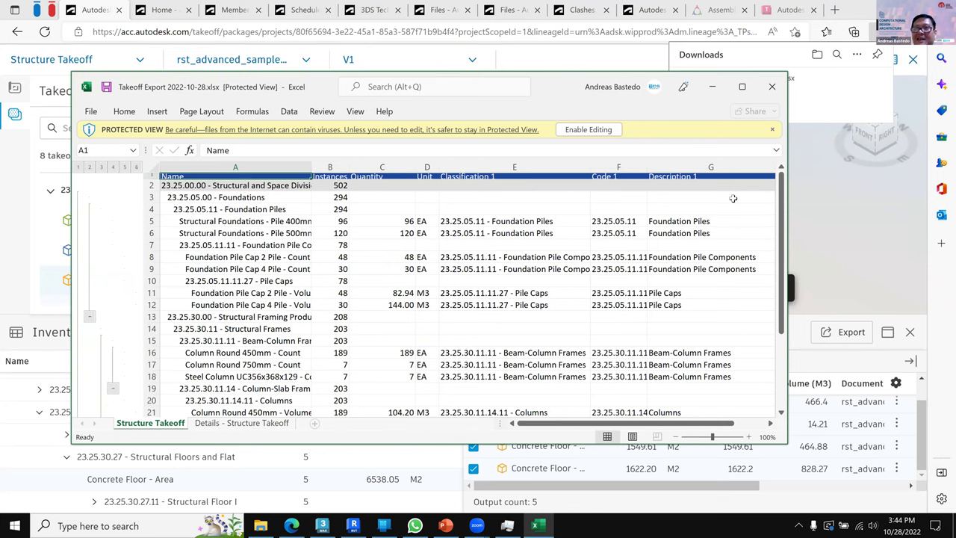
pyautogui.click(771, 87)
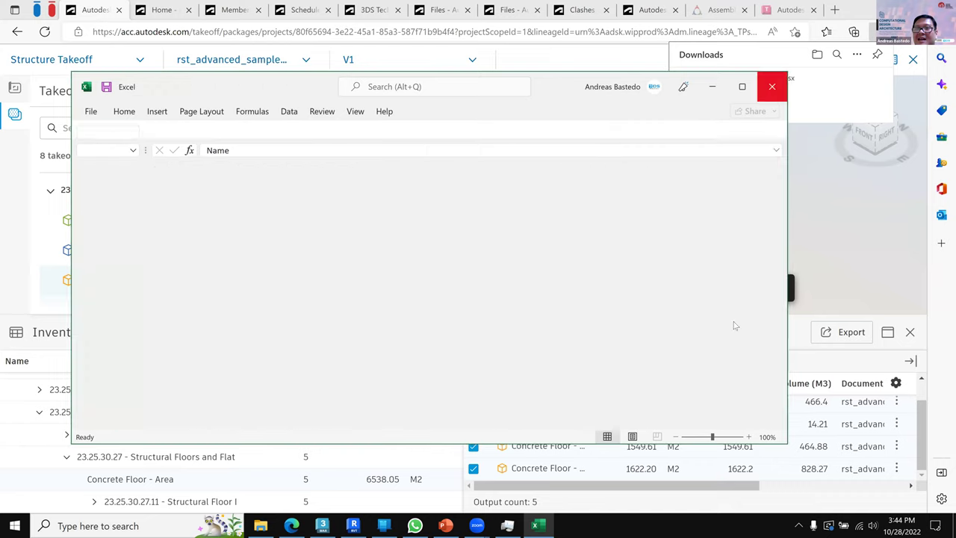
pyautogui.click(765, 229)
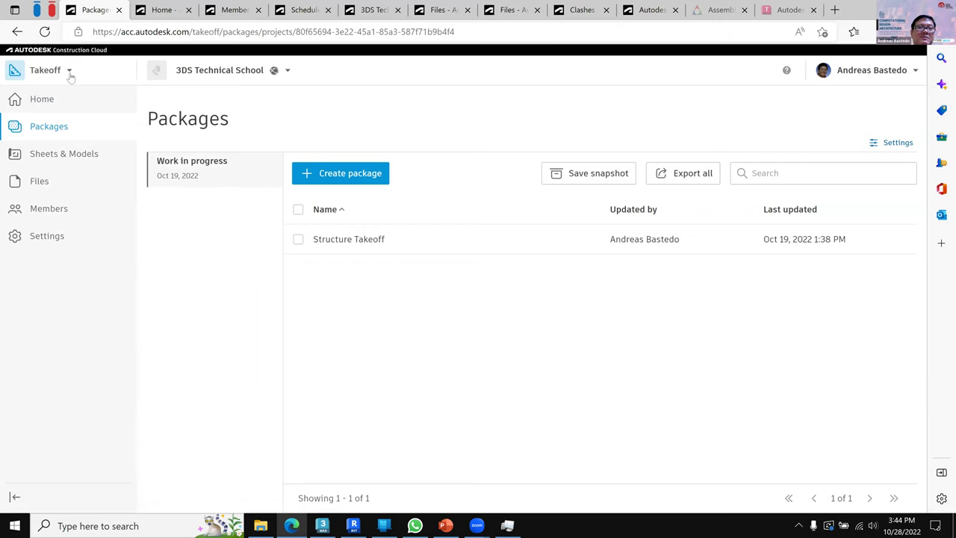
# - Switch the project from Takeoff to Docs to show its Project Files folders
pyautogui.click(69, 71)
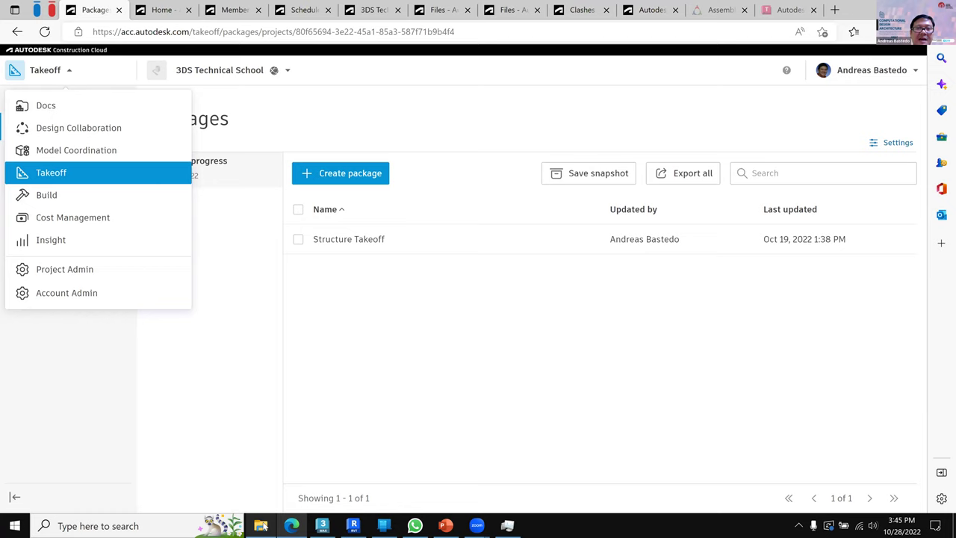
pyautogui.moveTo(262, 526)
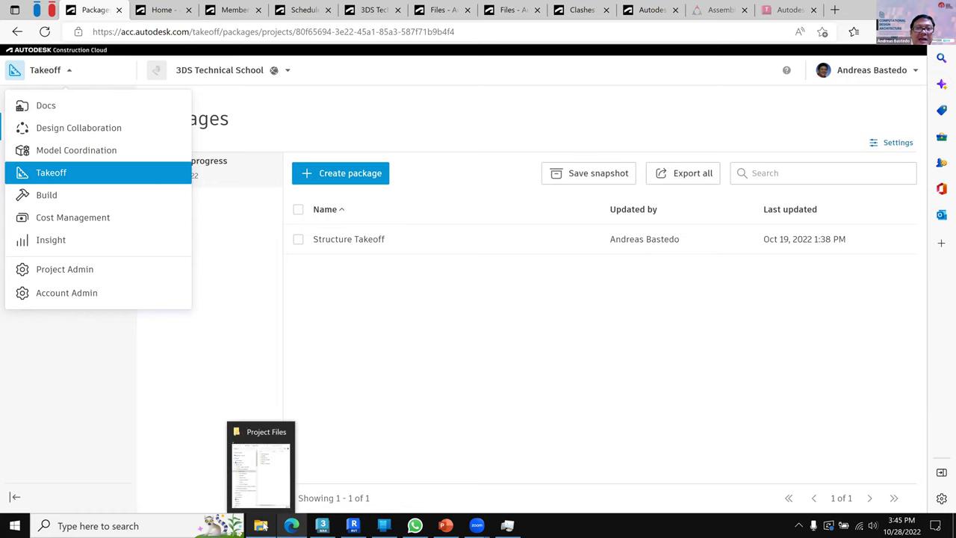
pyautogui.click(47, 106)
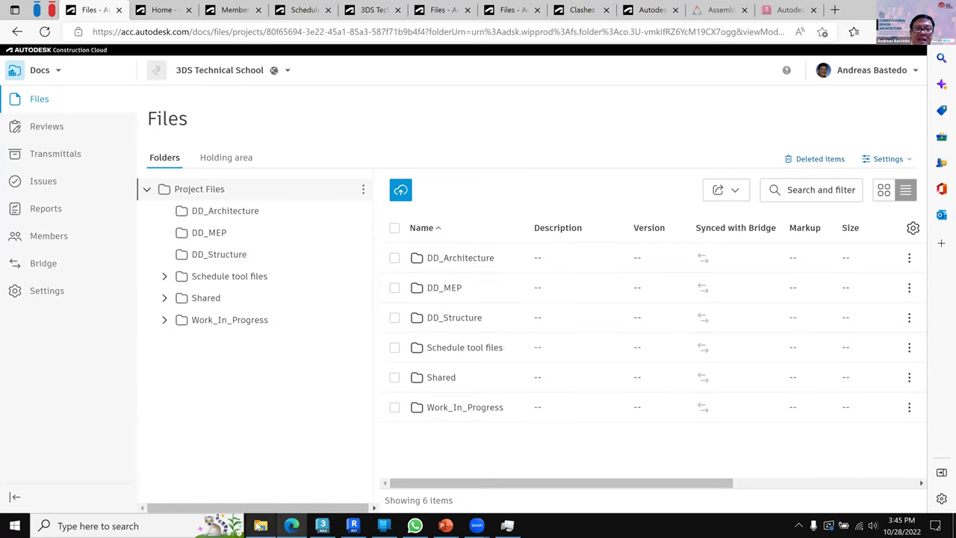
# - View the project's Project Files folders through Autodesk Docs in File Explorer, then minimize the window
pyautogui.moveTo(259, 525)
pyautogui.click(265, 489)
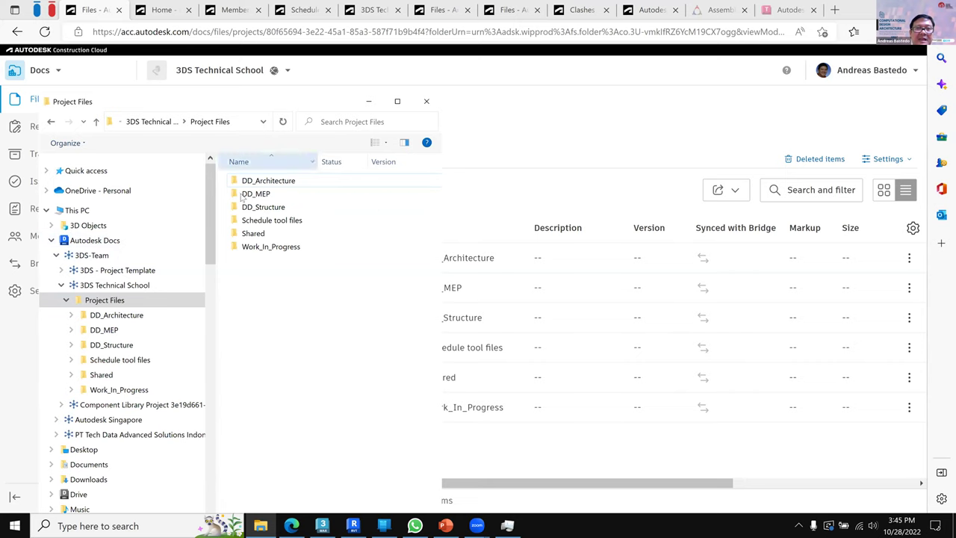
pyautogui.click(269, 246)
pyautogui.click(368, 103)
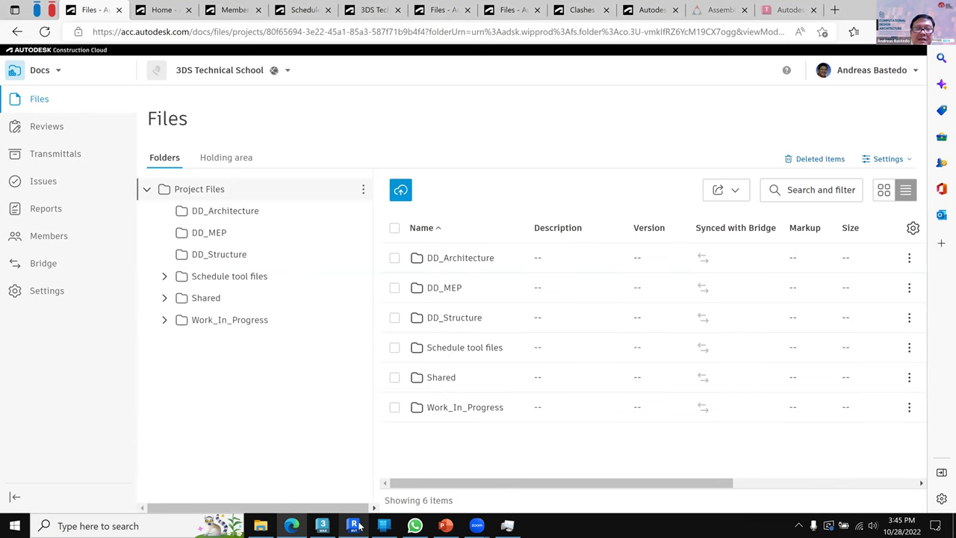
# - Switch to Revit and browse the 3DS Technical School project's Work_In_Progress folder in Autodesk Docs
pyautogui.moveTo(357, 525)
pyautogui.click(298, 397)
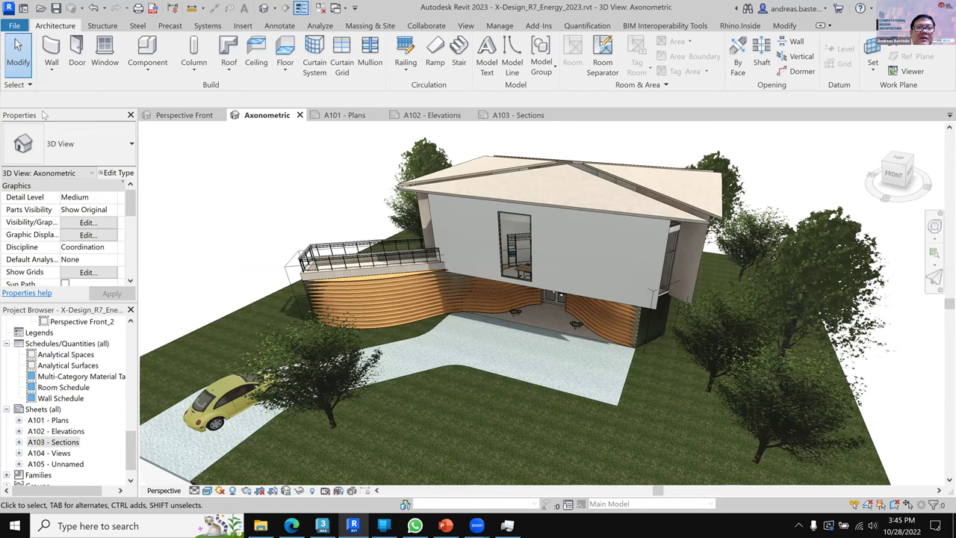
pyautogui.hotkey('alt', 'f')
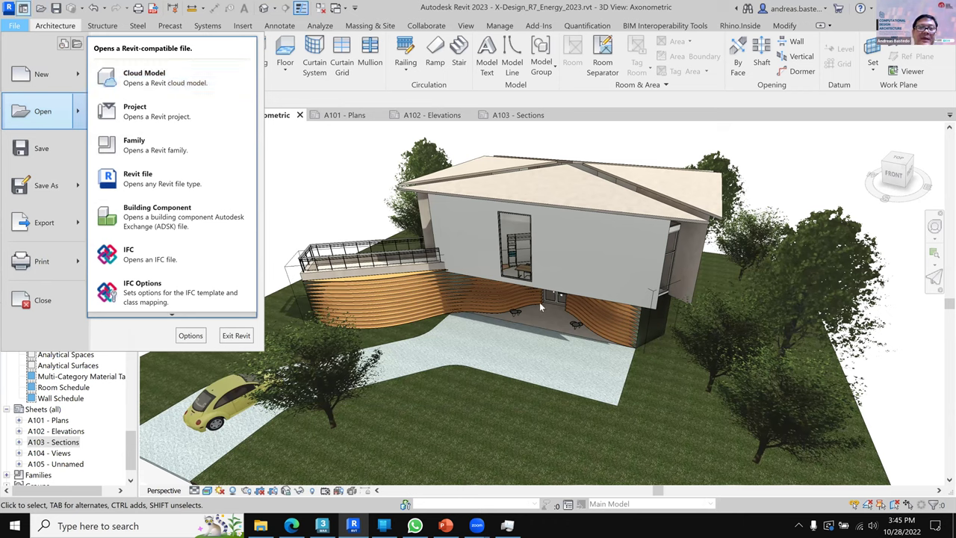
pyautogui.press('Escape')
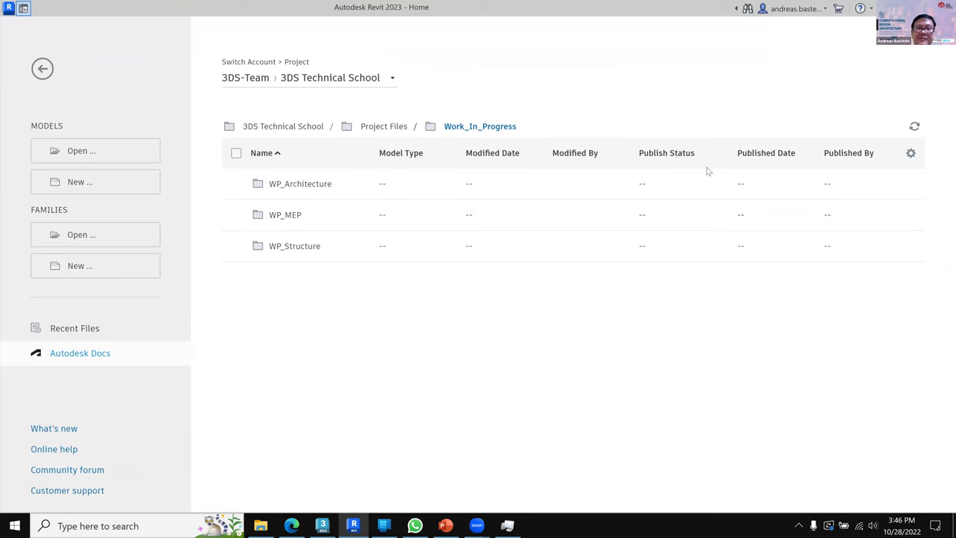
# - Return to the browser, list the products available for the 3DS Technical School project, and view the Assemble 3DS structural quantities and model
pyautogui.hotkey('alt', 'Tab')
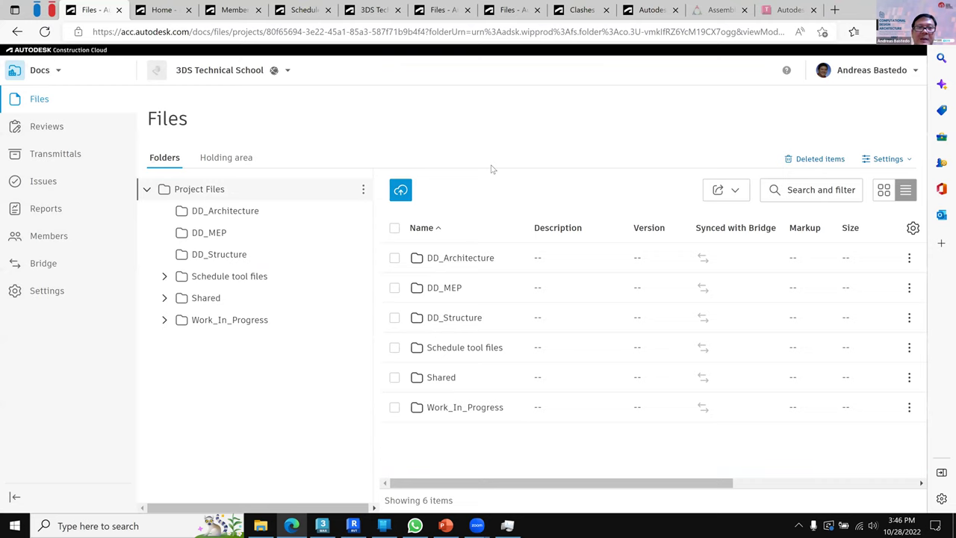
pyautogui.click(56, 71)
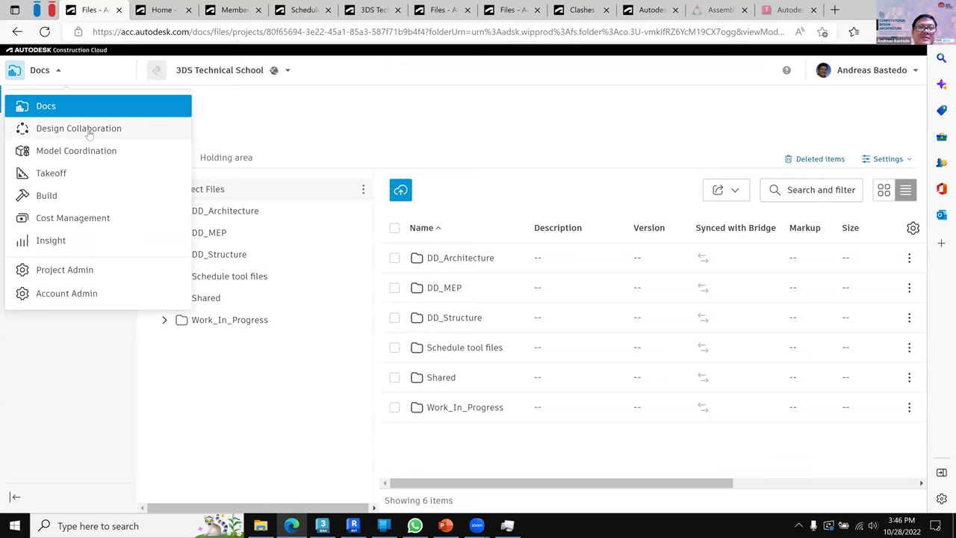
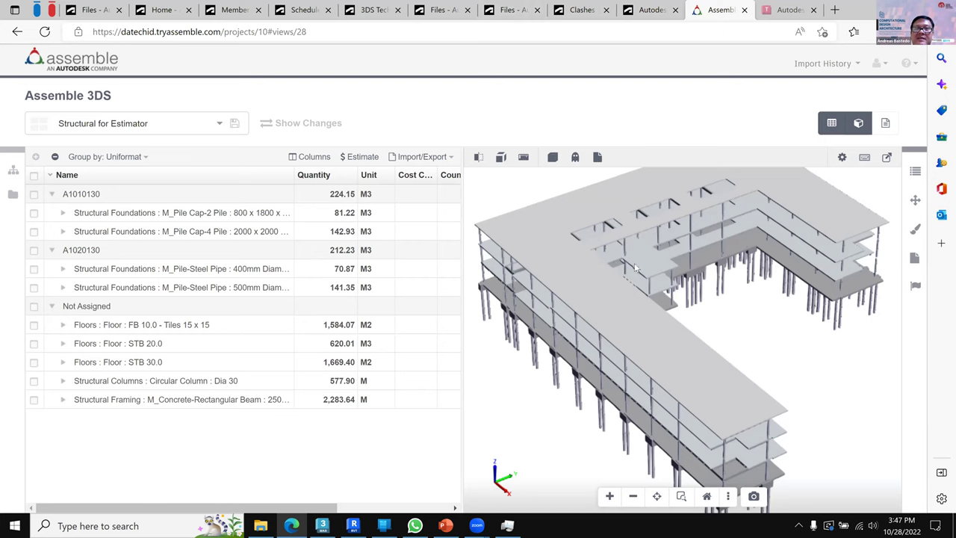
pyautogui.moveTo(635, 268)
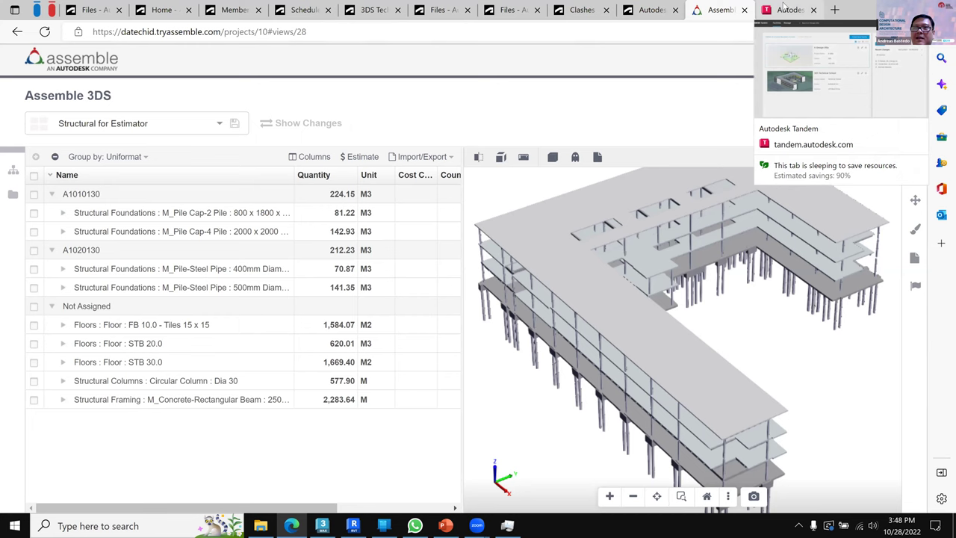
# - Switch to Revit, return to the X-Design_R7_Energy_2023.rvt model and inspect the house from several sides in the Axonometric 3D view
pyautogui.click(323, 526)
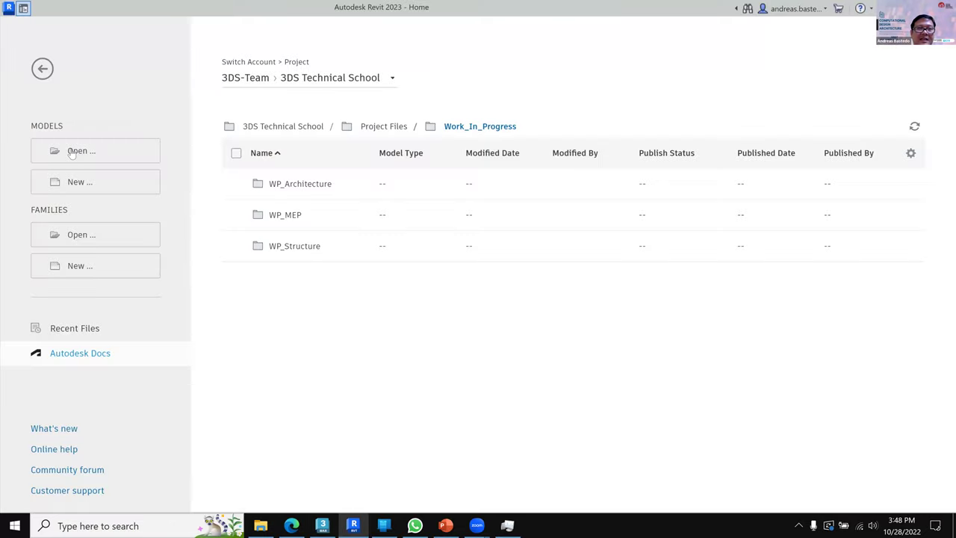
pyautogui.click(42, 67)
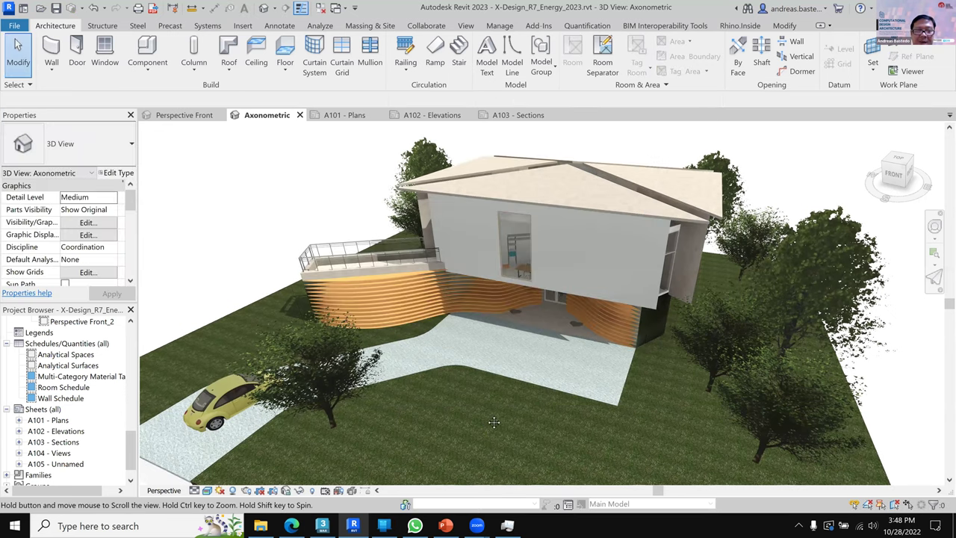
pyautogui.moveTo(470, 423)
pyautogui.keyDown('shift'); pyautogui.mouseDown(button='middle')
pyautogui.moveTo(548, 405)
pyautogui.moveTo(611, 410)
pyautogui.moveTo(590, 446)
pyautogui.moveTo(498, 424)
pyautogui.moveTo(343, 419)
pyautogui.moveTo(393, 412)
pyautogui.moveTo(556, 425)
pyautogui.moveTo(562, 436)
pyautogui.moveTo(569, 420)
pyautogui.moveTo(493, 437)
pyautogui.moveTo(472, 430)
pyautogui.moveTo(478, 417)
pyautogui.moveTo(459, 439)
pyautogui.mouseUp(button='middle'); pyautogui.keyUp('shift')
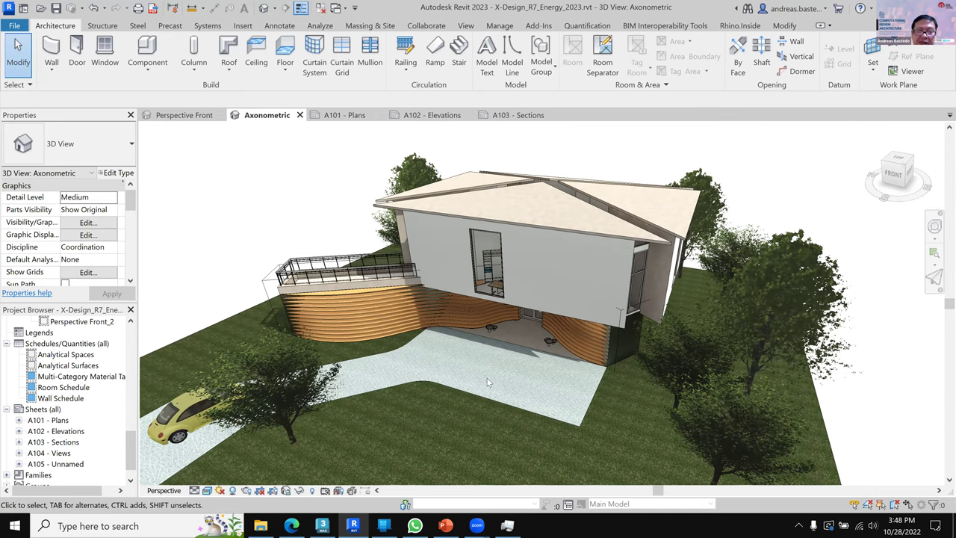
pyautogui.keyDown('shift'); pyautogui.moveTo(678, 379); pyautogui.dragTo(499, 345, button='middle'); pyautogui.keyUp('shift')
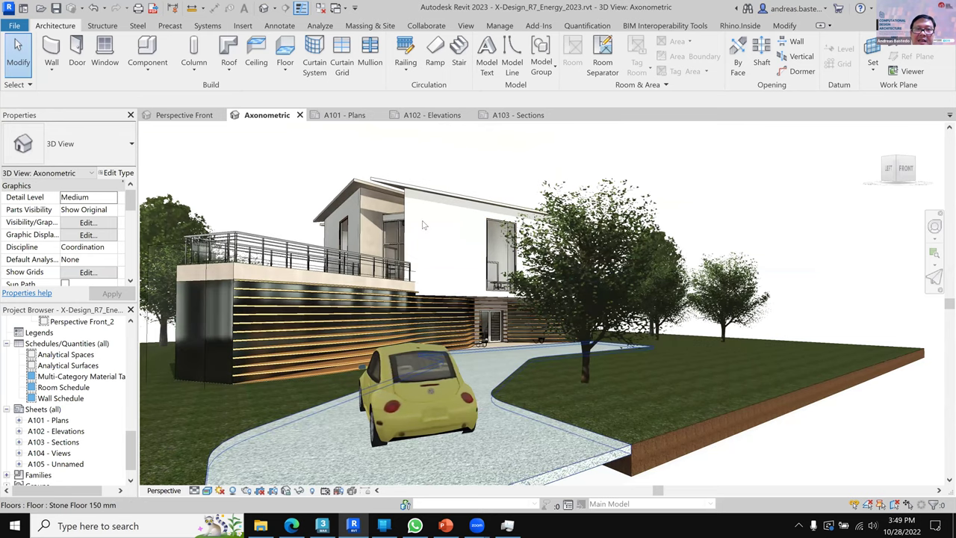
pyautogui.keyDown('shift'); pyautogui.moveTo(421, 221); pyautogui.dragTo(420, 218, button='middle'); pyautogui.keyUp('shift')
# - Examine the Level 1 and Level 2 floor plans on sheet A101 - Plans, finishing with the whole sheet in view
pyautogui.hotkey('ctrl', 'Tab')
pyautogui.scroll(4, 357, 219)
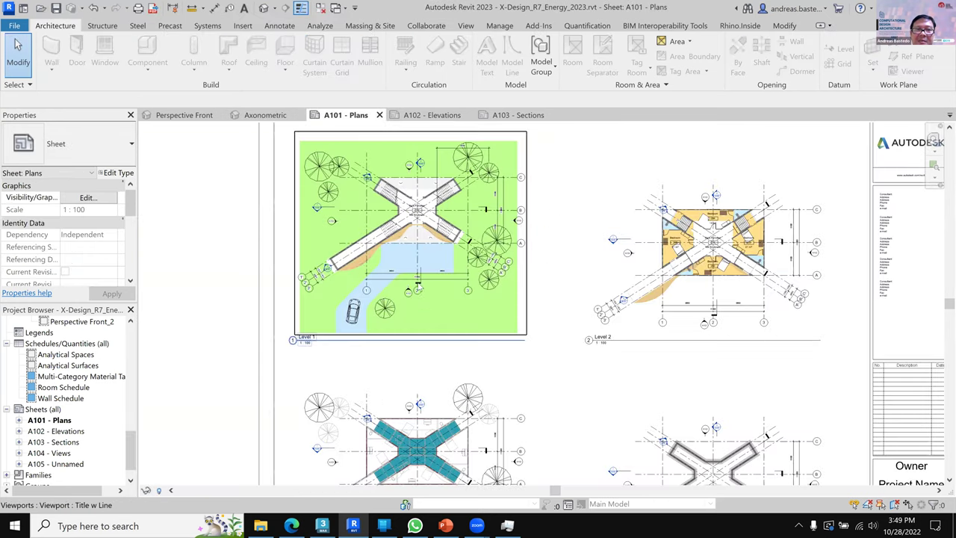
pyautogui.scroll(1, 412, 236)
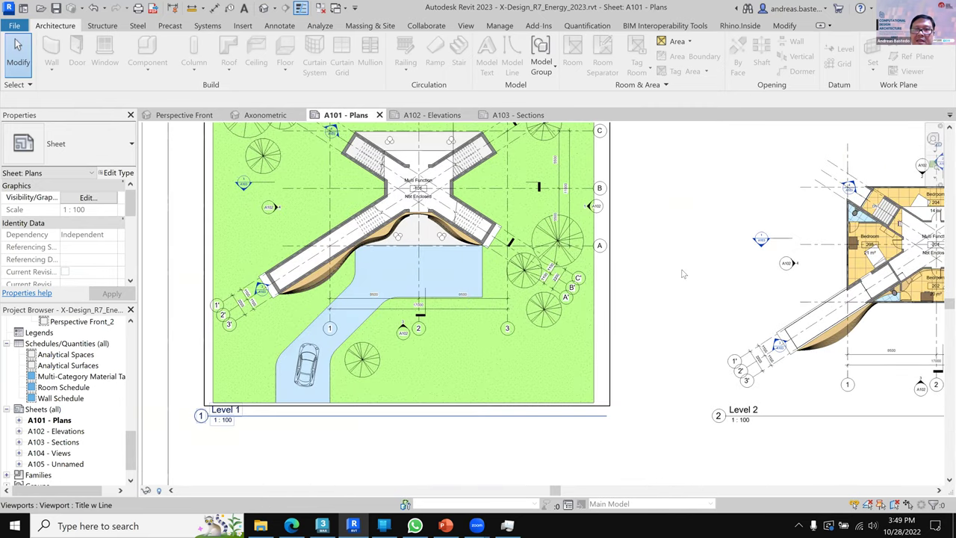
pyautogui.moveTo(583, 271); pyautogui.dragTo(573, 298, button='middle')
pyautogui.scroll(2, 574, 297)
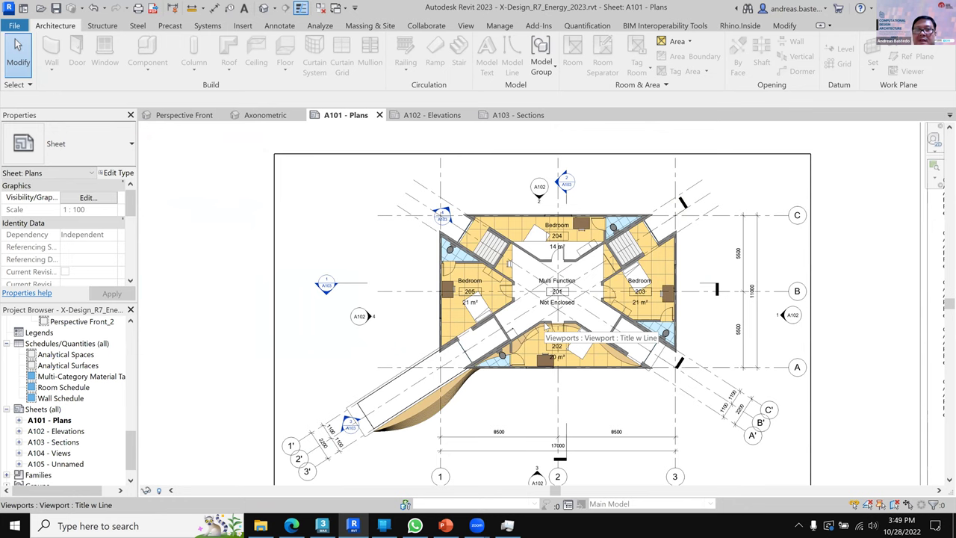
pyautogui.scroll(-4, 546, 328)
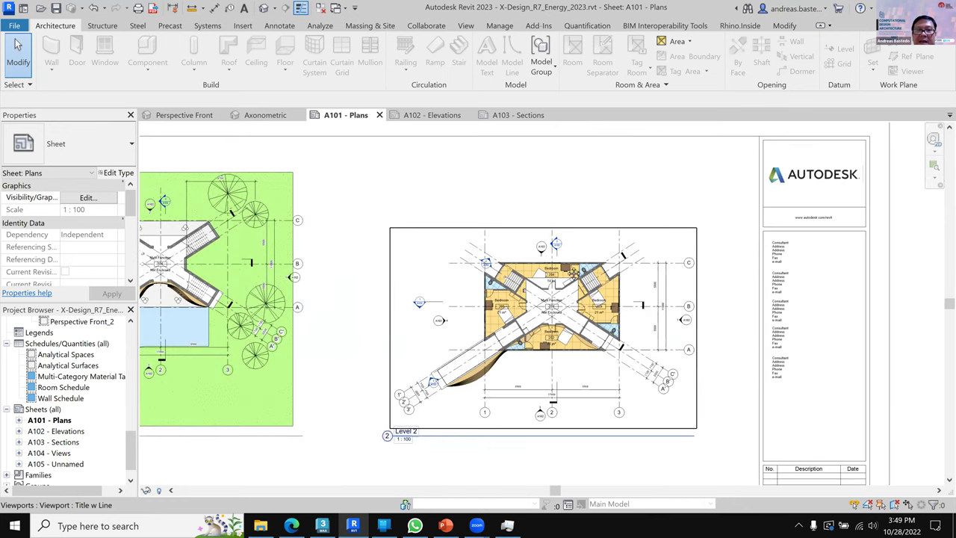
pyautogui.scroll(-3, 553, 314)
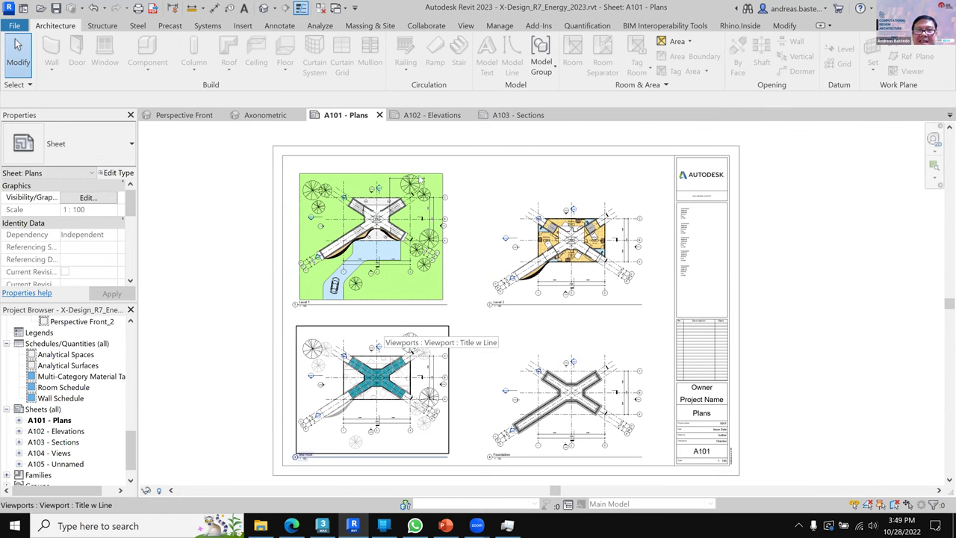
# - Review sheet A102 - Elevations and the four section drawings on sheet A103 - Sections
pyautogui.click(430, 115)
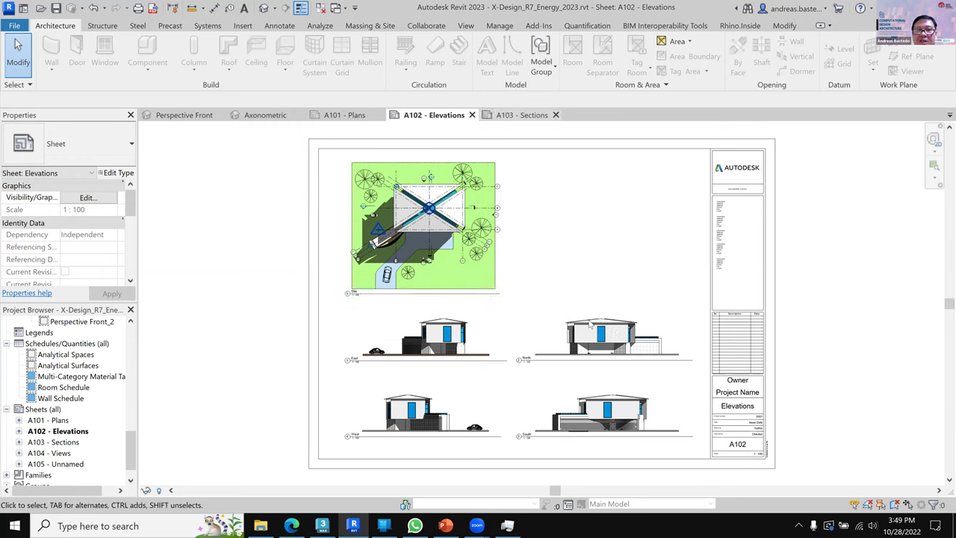
pyautogui.hotkey('ctrl', 'Tab')
pyautogui.scroll(3, 526, 303)
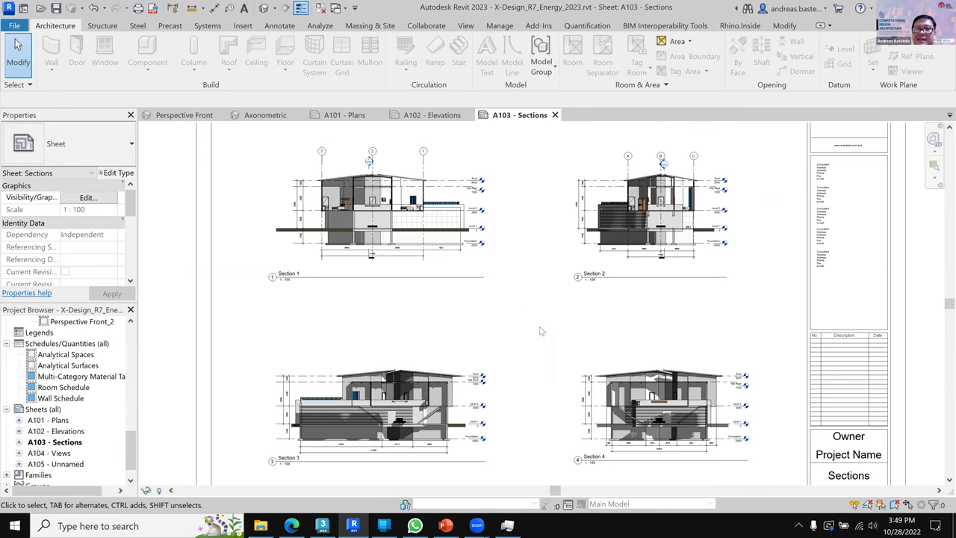
pyautogui.scroll(-1, 539, 310)
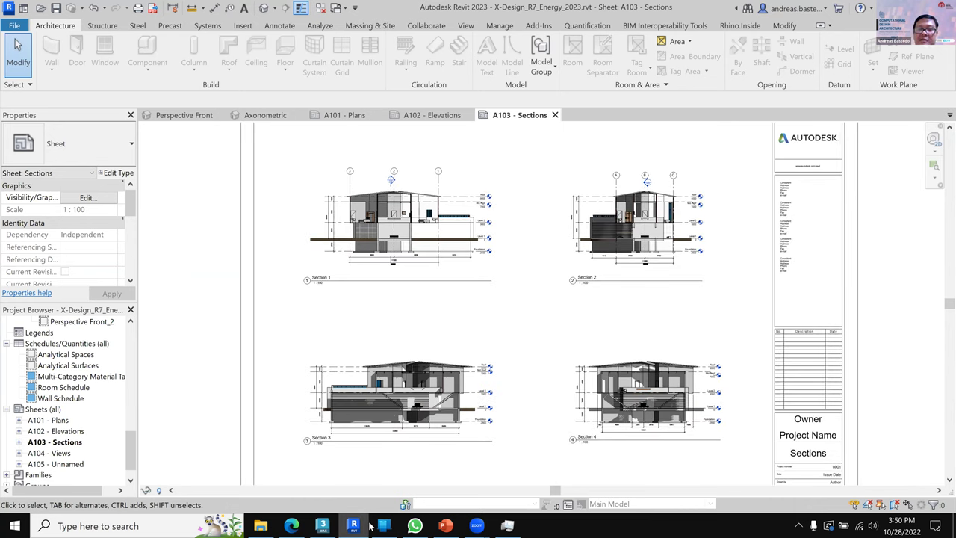
# - Switch to Autodesk Tandem in the browser, open the X-Design Villa facility and view the villa from the front
pyautogui.click(291, 526)
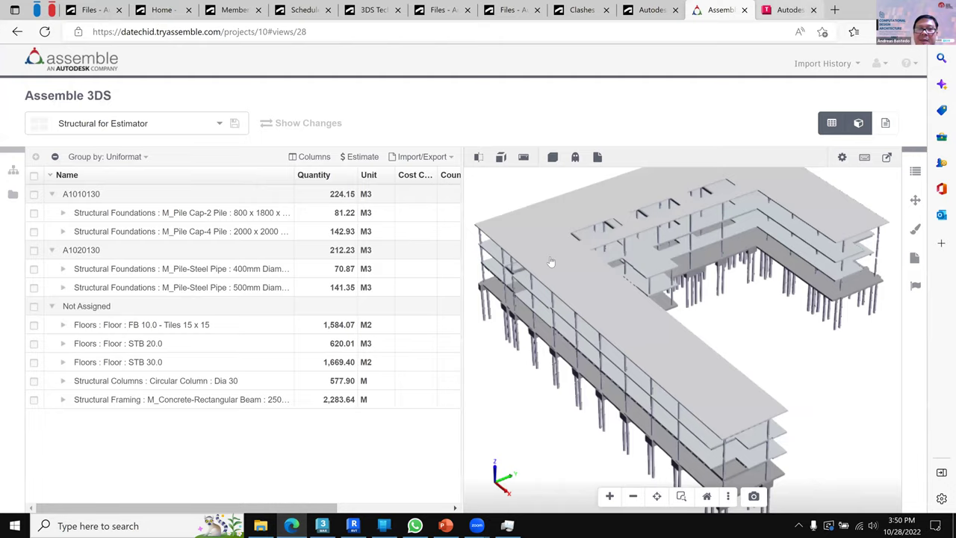
pyautogui.hotkey('ctrl', 'Tab')
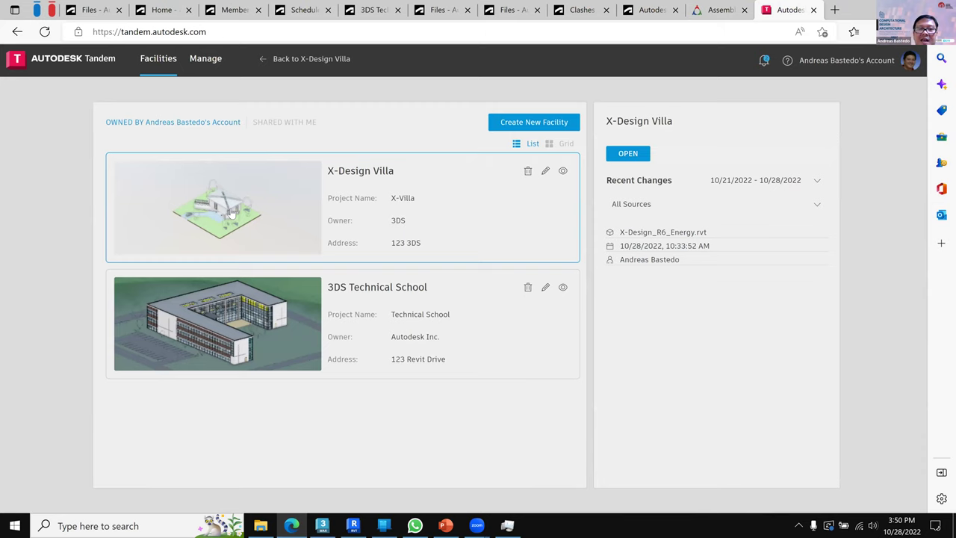
pyautogui.click(633, 154)
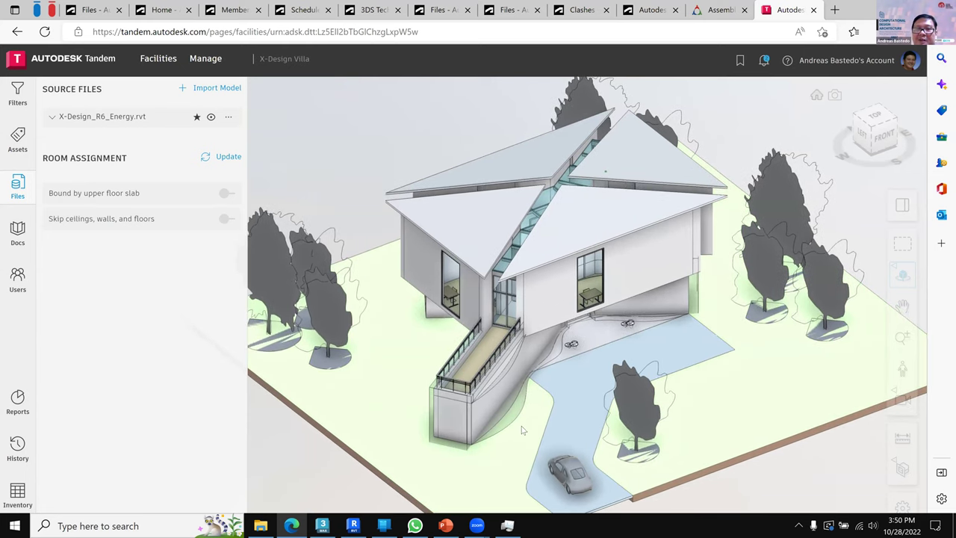
pyautogui.moveTo(517, 431); pyautogui.dragTo(594, 343)
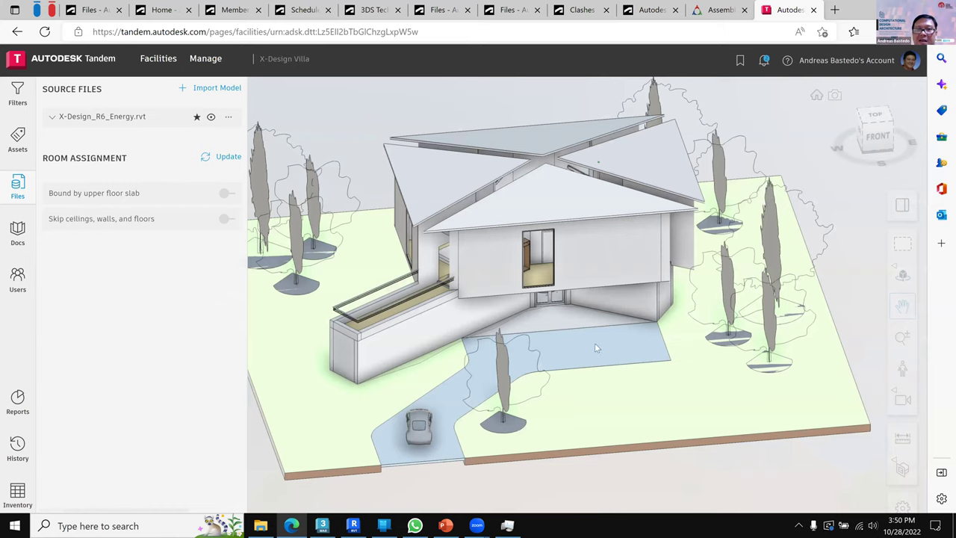
pyautogui.scroll(2, 672, 373)
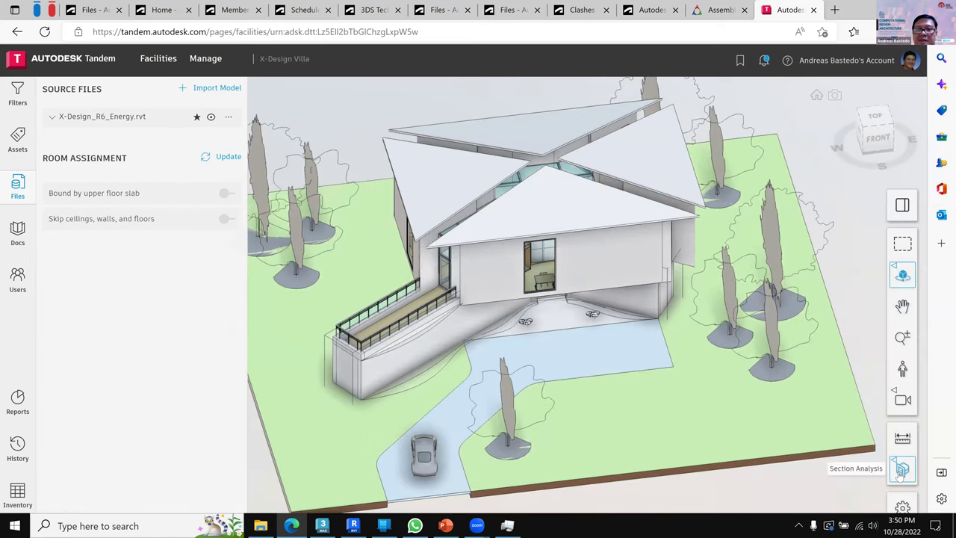
# - Add a Z section plane through the villa and raise it to reveal the upper floor's rooms, walls and furniture
pyautogui.click(901, 469)
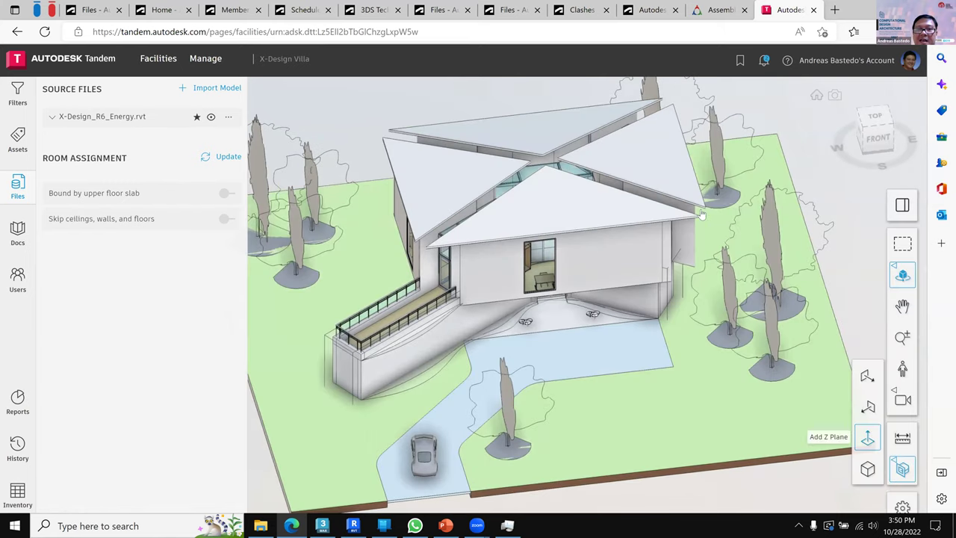
pyautogui.click(534, 224)
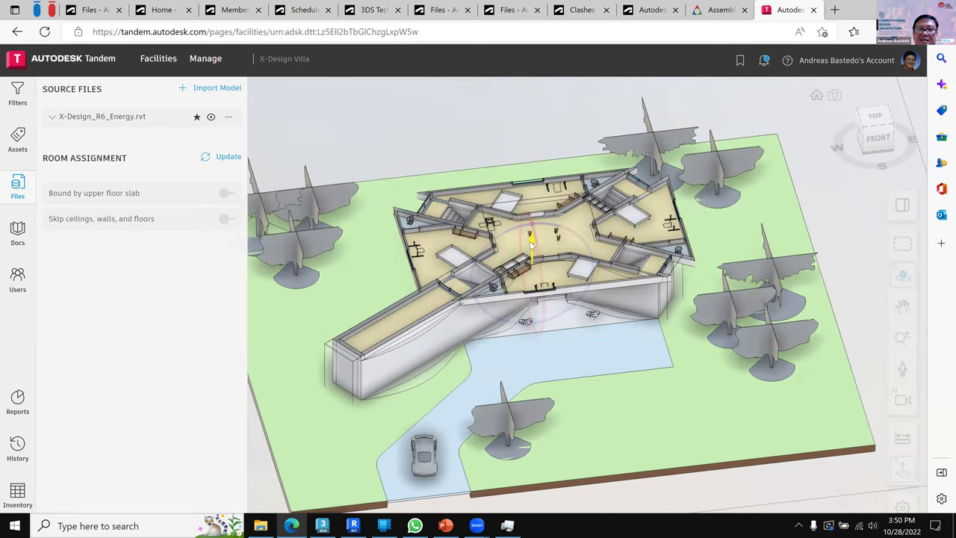
pyautogui.moveTo(531, 243); pyautogui.dragTo(548, 182)
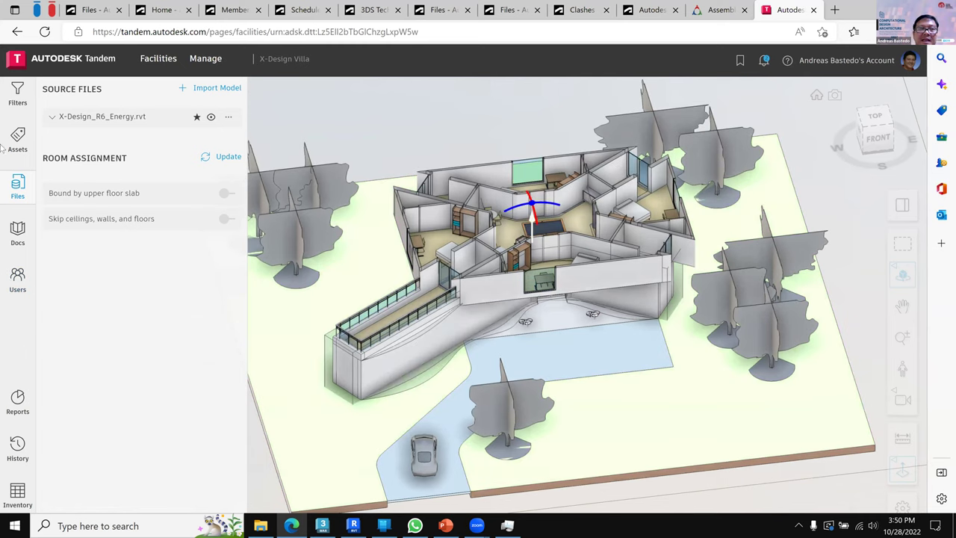
# - Filter the villa by space to view Bedroom 202 and Bedroom 203 individually, and clear the space filter
pyautogui.click(13, 90)
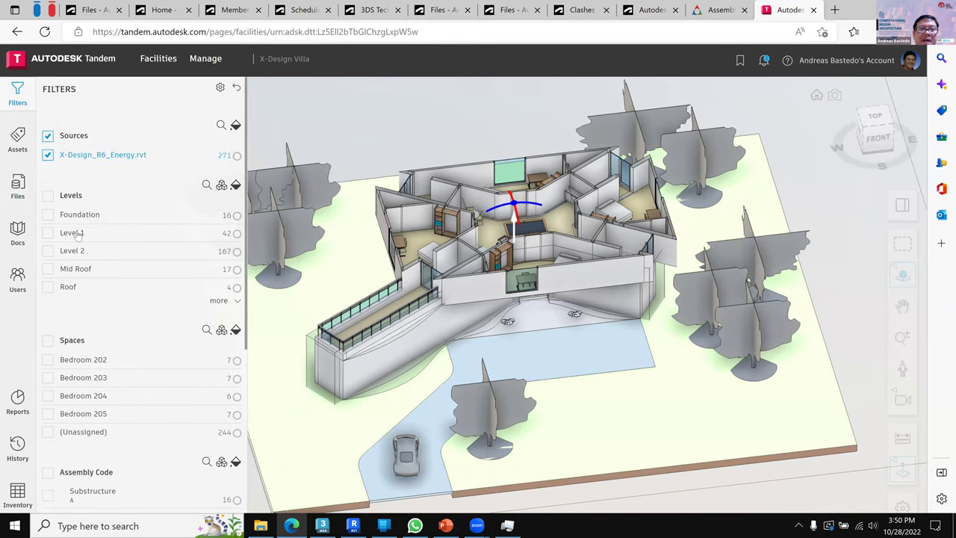
pyautogui.click(48, 360)
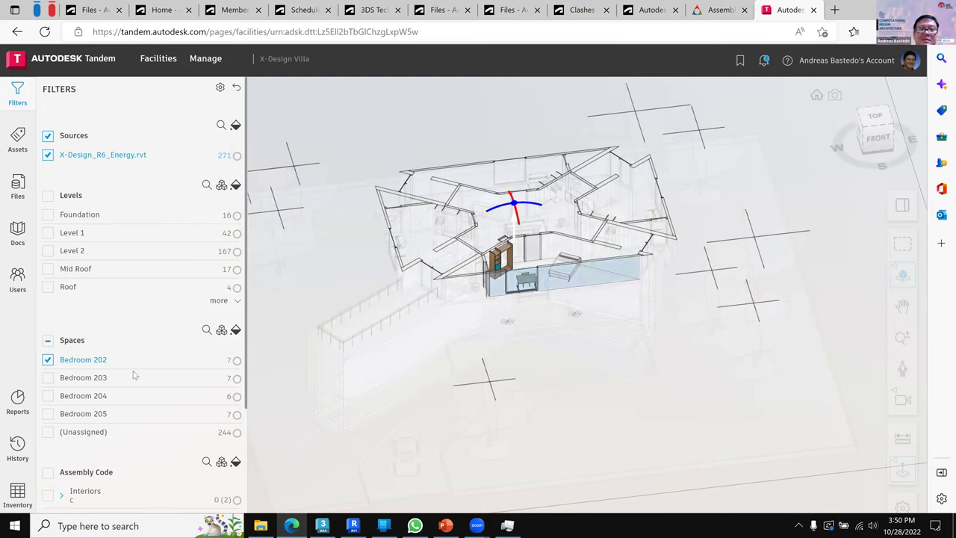
pyautogui.click(47, 379)
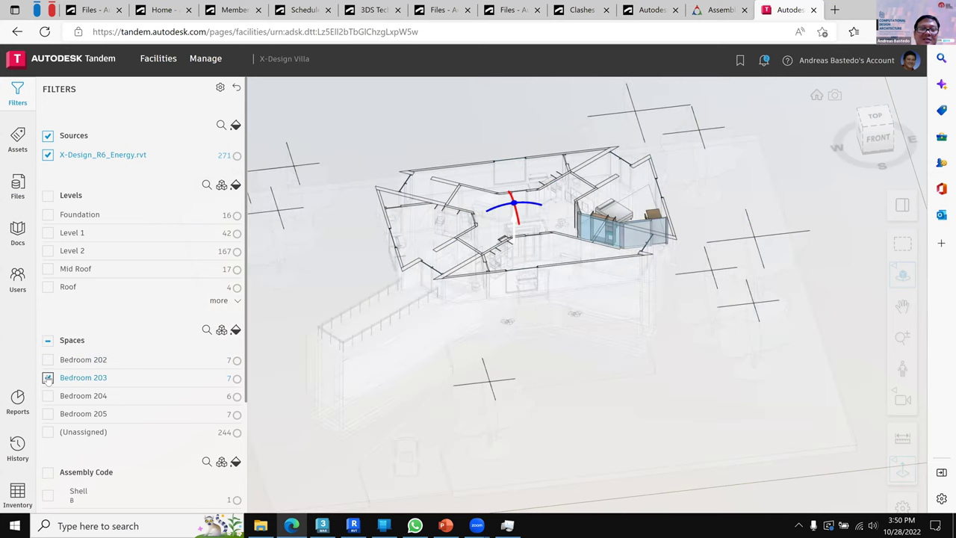
pyautogui.click(47, 378)
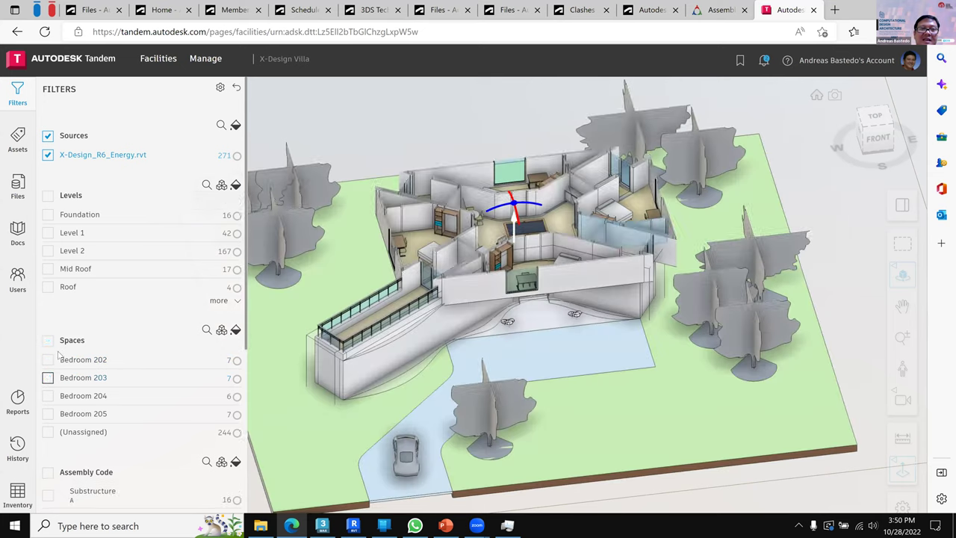
# - Filter the villa by assembly code to Floor Construction B1010 under Shell and Superstructure, and expand its subcategories
pyautogui.scroll(-4, 49, 299)
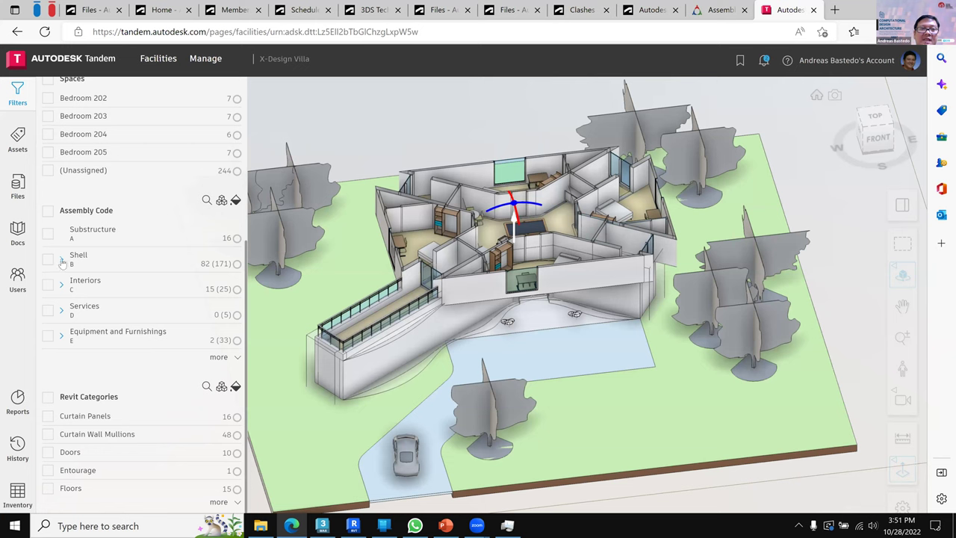
pyautogui.click(62, 260)
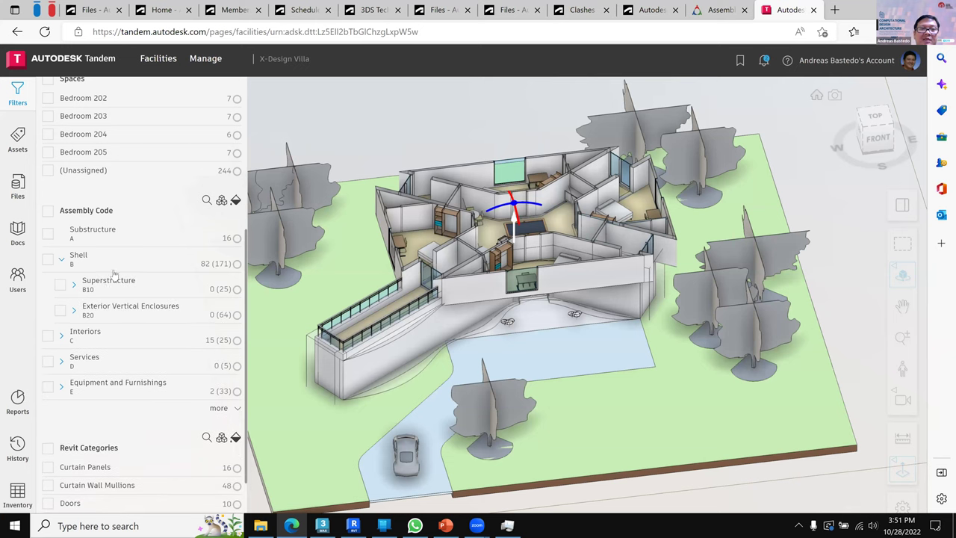
pyautogui.click(74, 285)
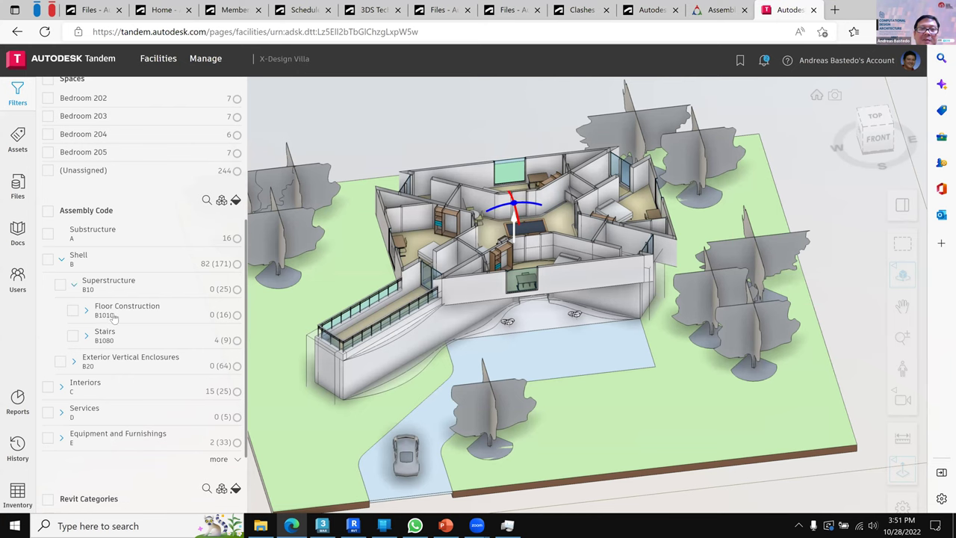
pyautogui.click(114, 317)
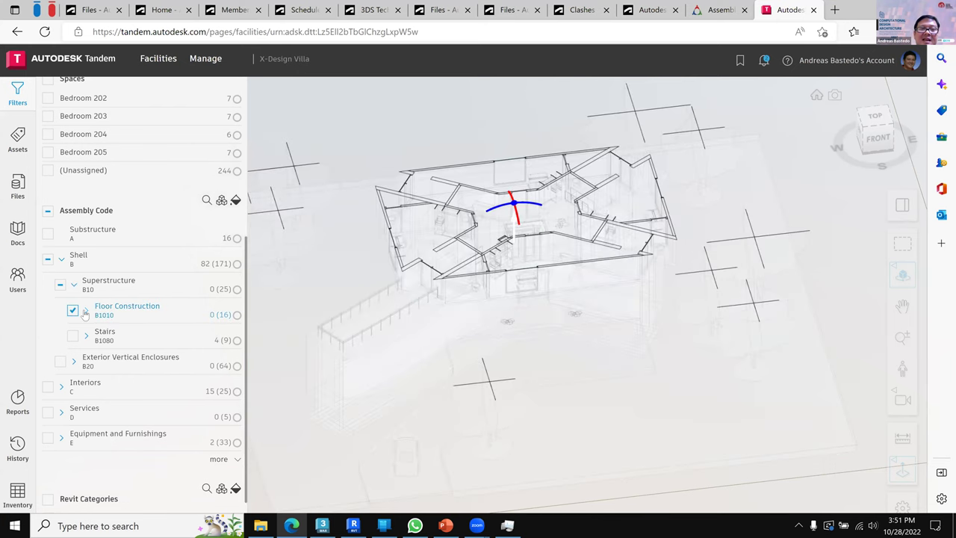
pyautogui.click(86, 312)
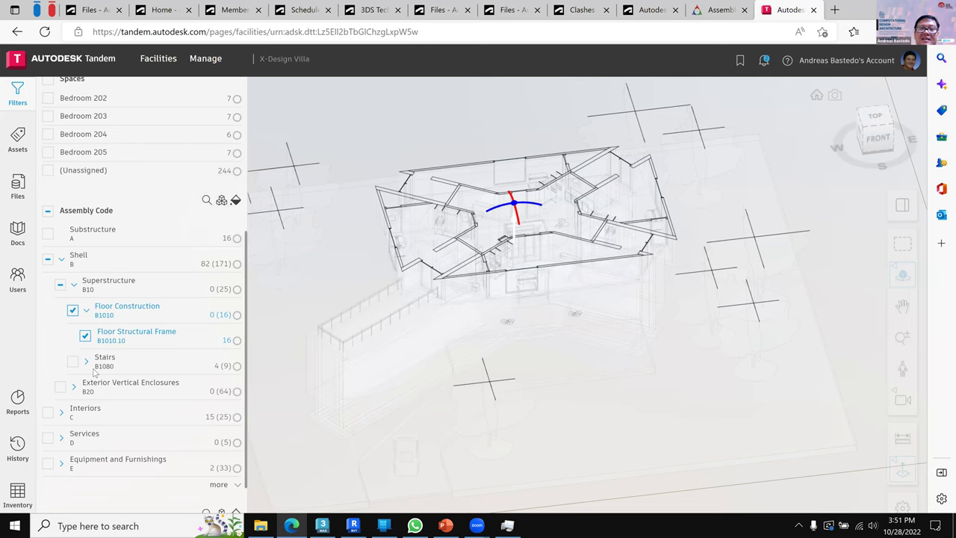
# - Look through the facility's assets, source files and documents
pyautogui.click(23, 148)
pyautogui.click(18, 186)
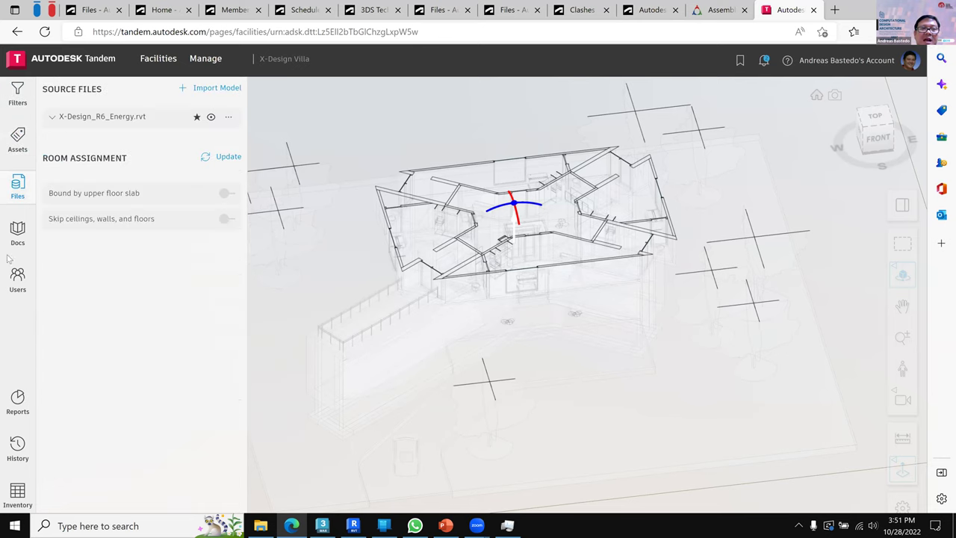
pyautogui.click(17, 232)
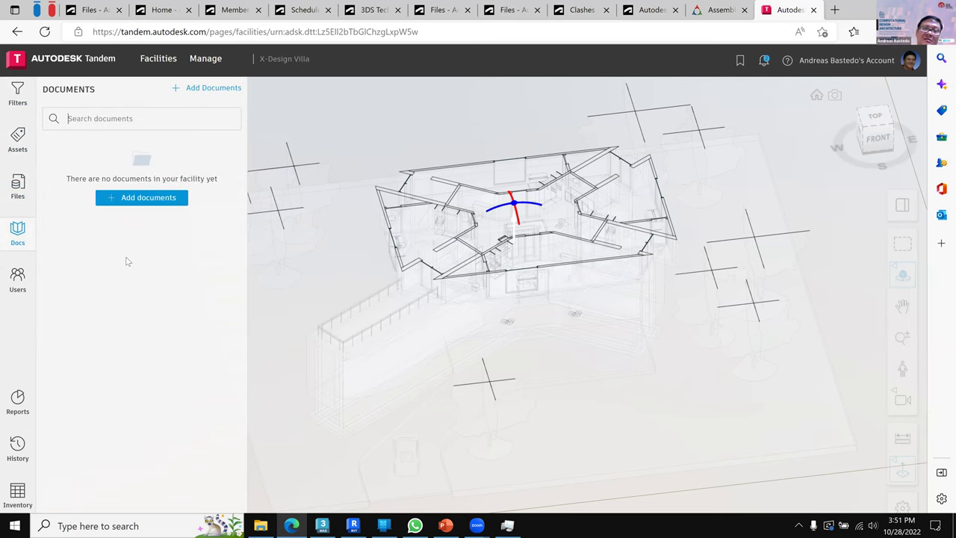
# - Look through the facility's user management and the permission levels available when inviting a user
pyautogui.click(18, 278)
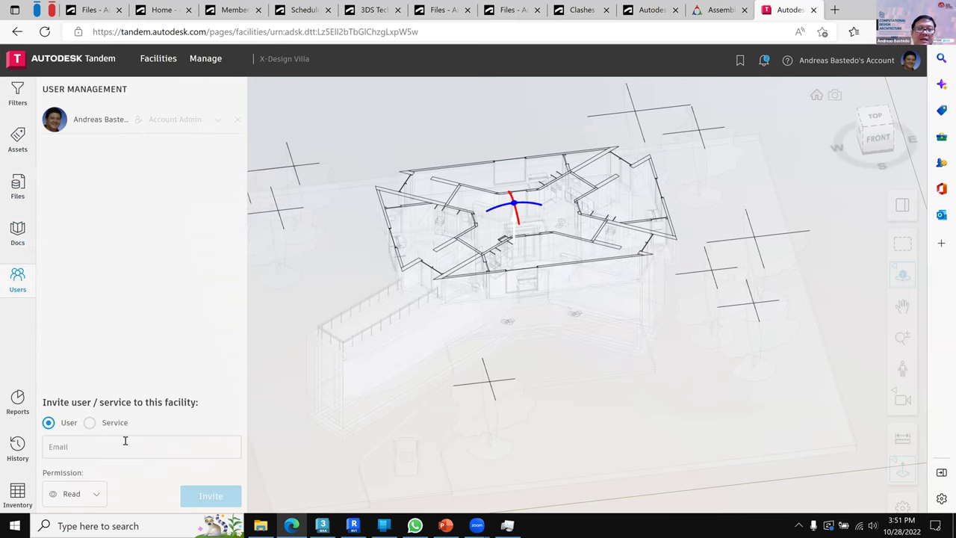
pyautogui.click(98, 495)
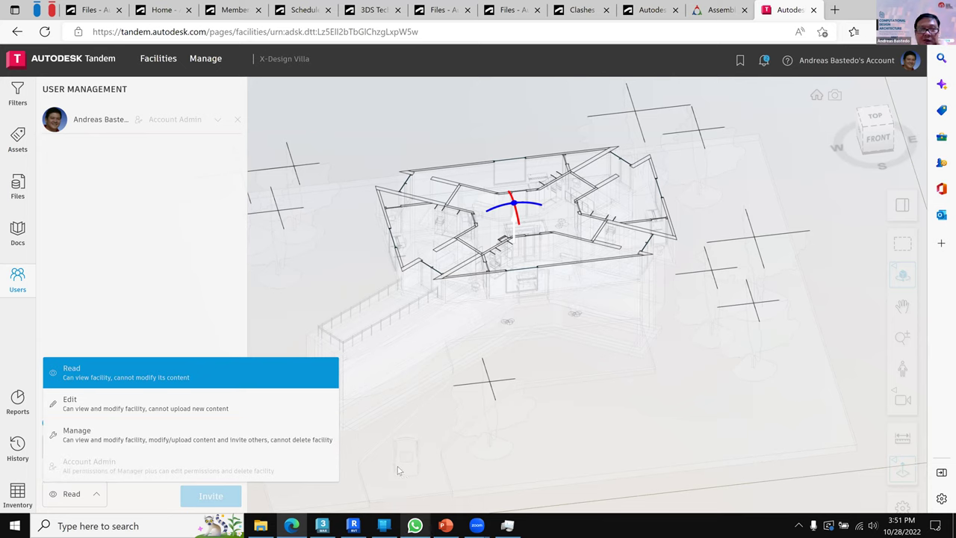
# - Switch to 3ds Max and examine the textured X-Design villa as a whole and close up
pyautogui.click(321, 526)
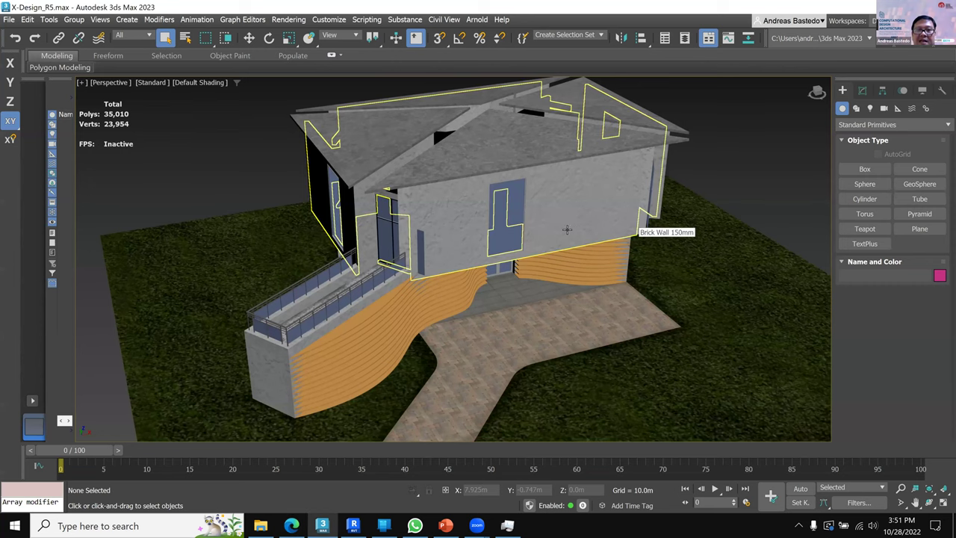
pyautogui.scroll(-5, 567, 226)
pyautogui.keyDown('alt'); pyautogui.moveTo(567, 226); pyautogui.dragTo(519, 243, button='middle'); pyautogui.keyUp('alt')
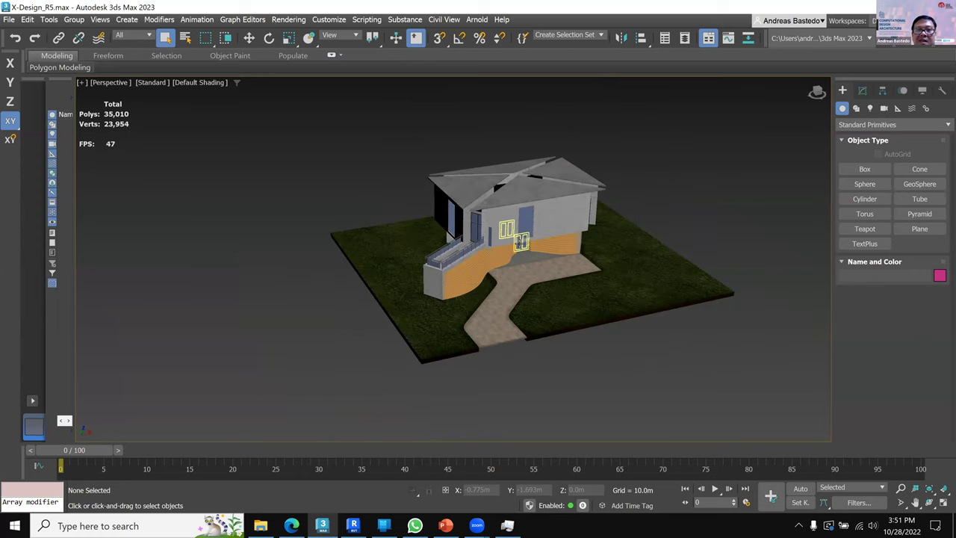
pyautogui.scroll(5, 702, 234)
pyautogui.keyDown('alt'); pyautogui.moveTo(702, 233); pyautogui.dragTo(705, 226, button='middle'); pyautogui.keyUp('alt')
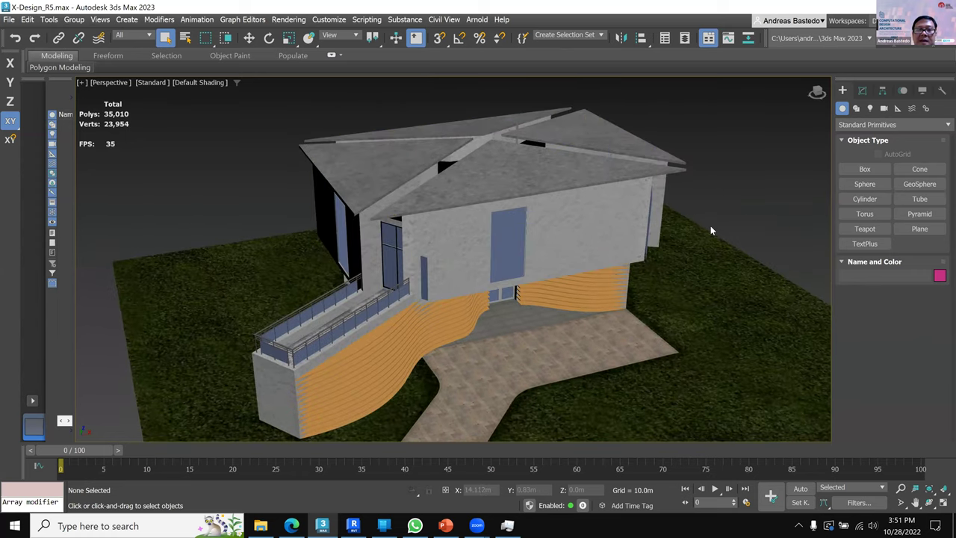
# - Examine the Brick Wall 150mm object's unwrapped texture coordinates in an enlarged UV editor, and close the editor
pyautogui.click(631, 226)
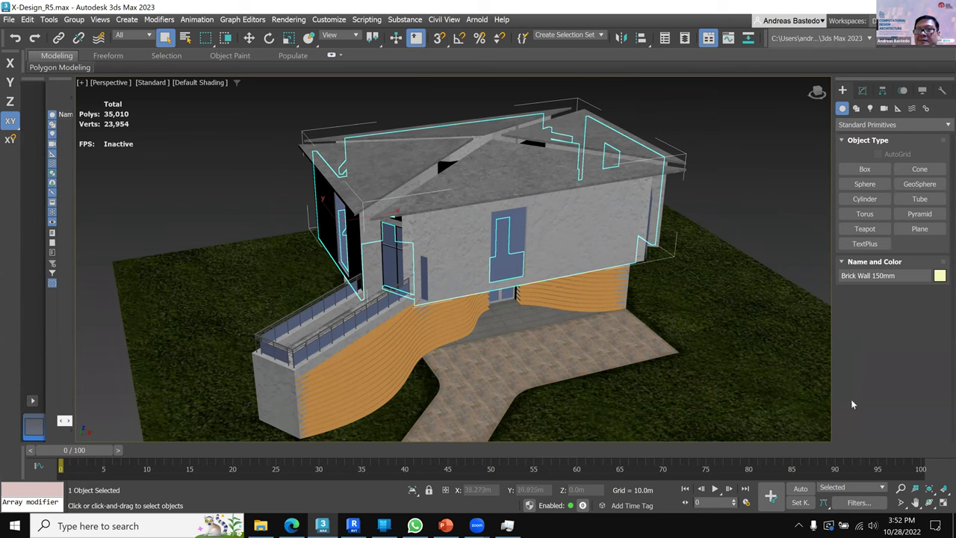
pyautogui.scroll(-2, 889, 258)
pyautogui.scroll(-2, 889, 259)
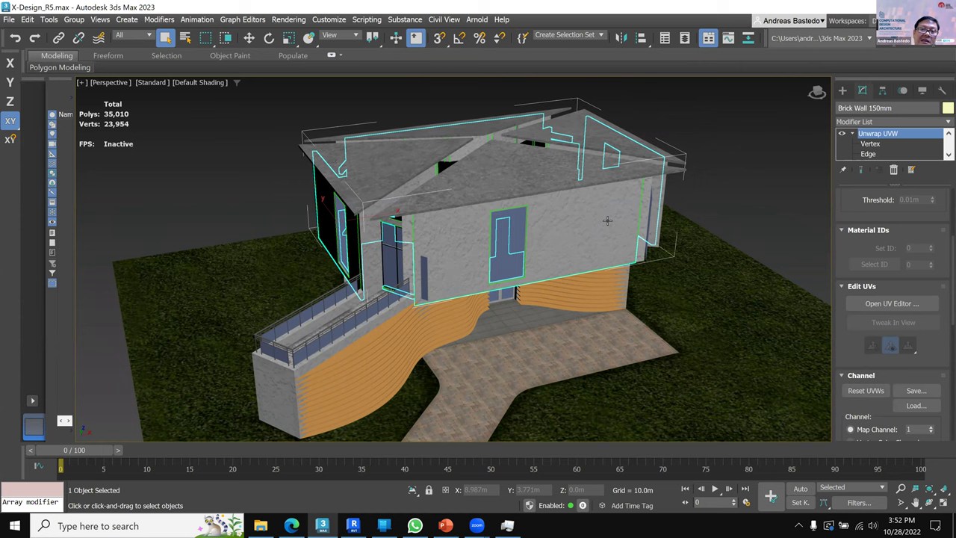
pyautogui.click(890, 304)
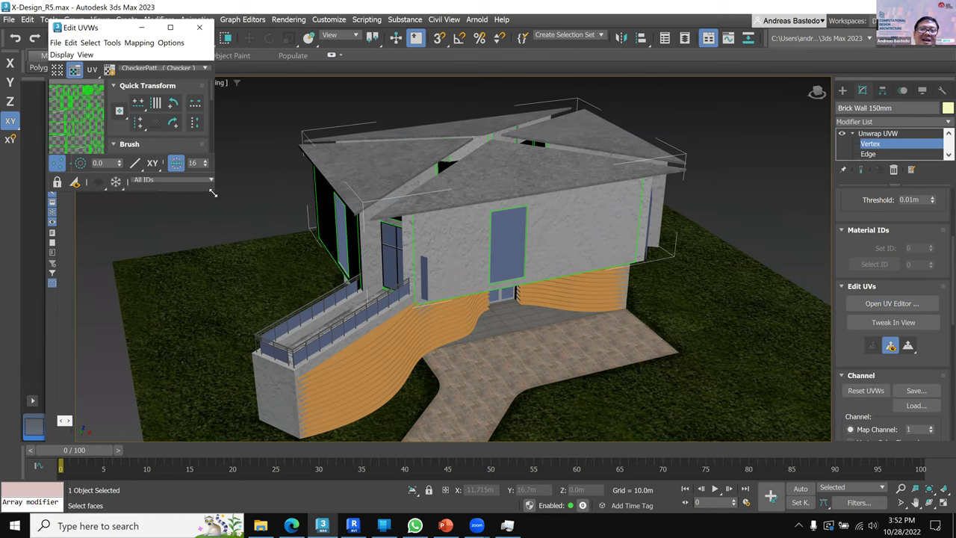
pyautogui.moveTo(213, 193); pyautogui.dragTo(545, 405)
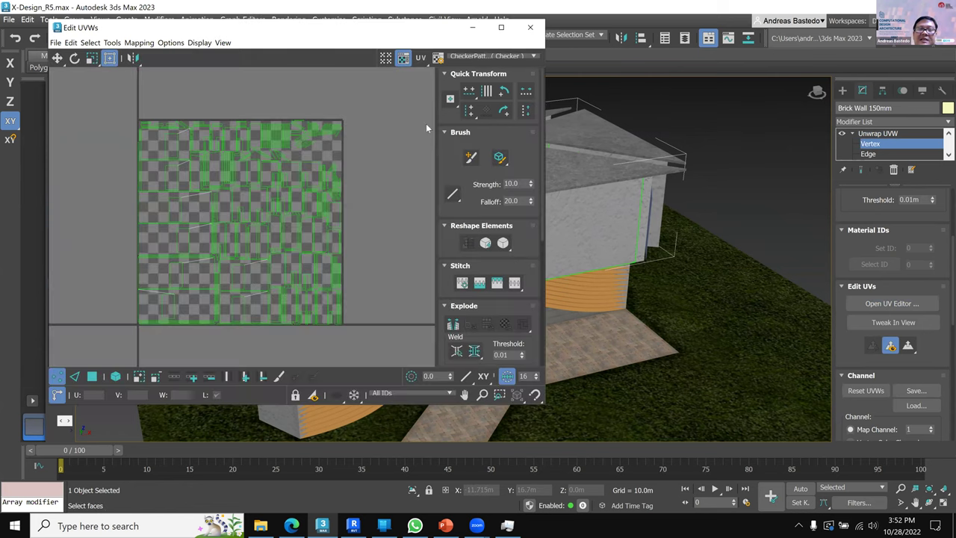
pyautogui.click(528, 30)
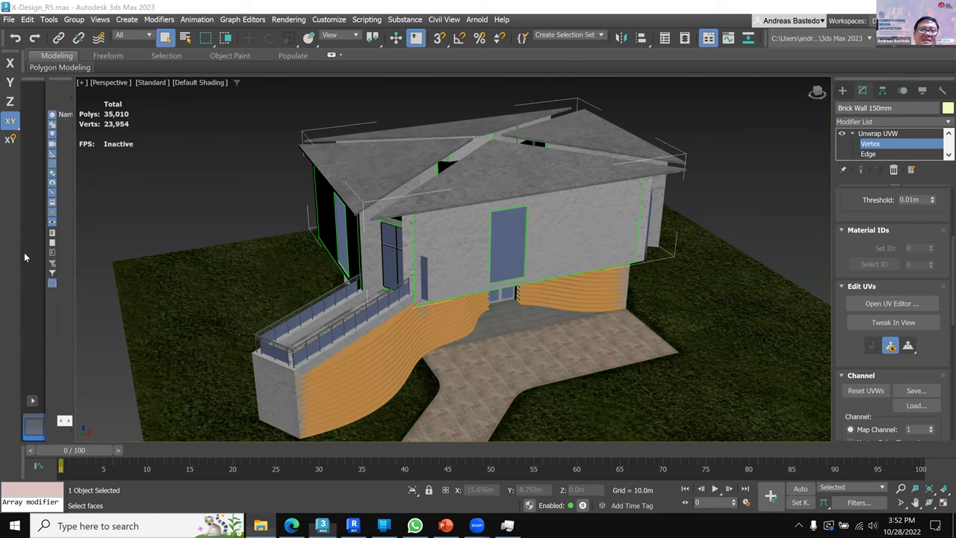
# - Switch to File Explorer, go to the 3dsMax folder under Revit_Interior and open X-Design_R1.glb in 3D Viewer
pyautogui.hotkey('alt', 'Tab')
pyautogui.scroll(-7, 105, 306)
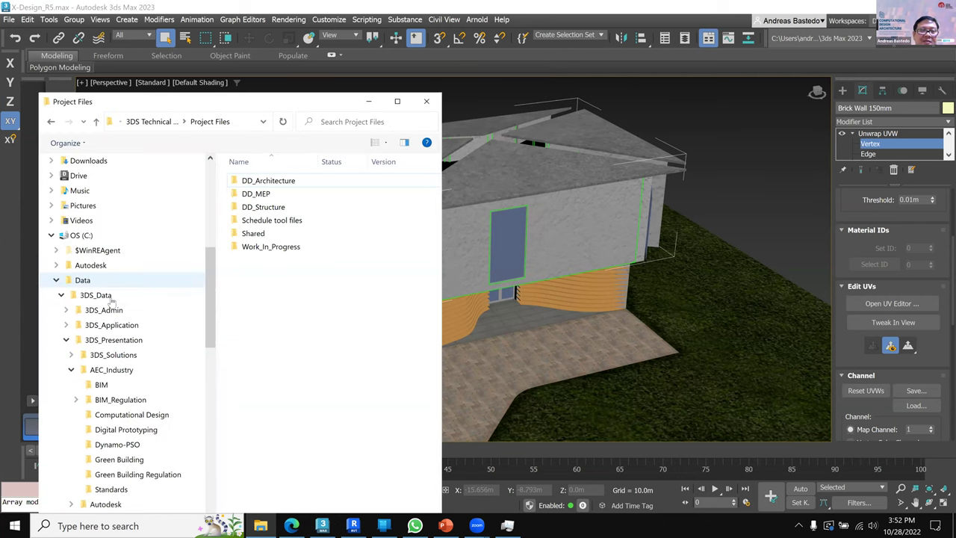
pyautogui.scroll(-10, 111, 297)
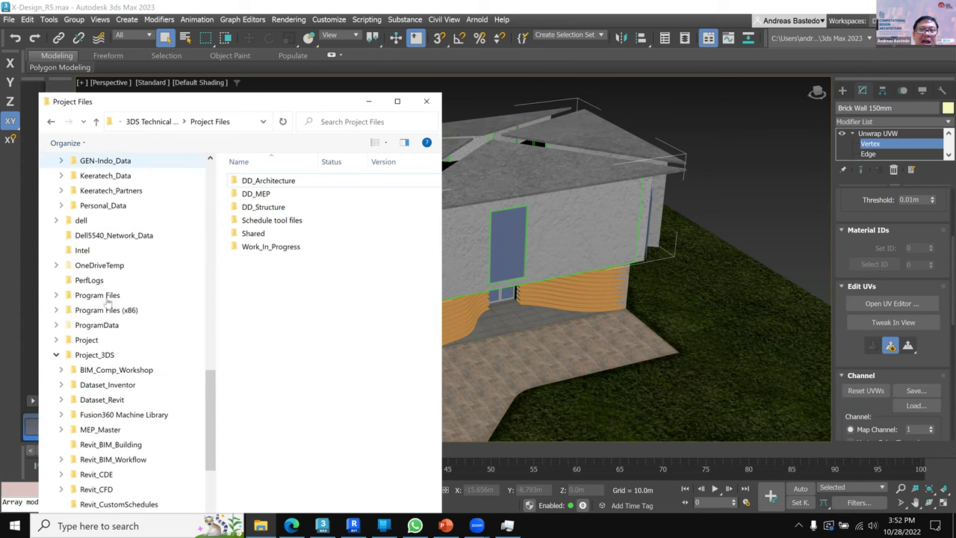
pyautogui.scroll(-3, 108, 301)
pyautogui.scroll(-3, 109, 298)
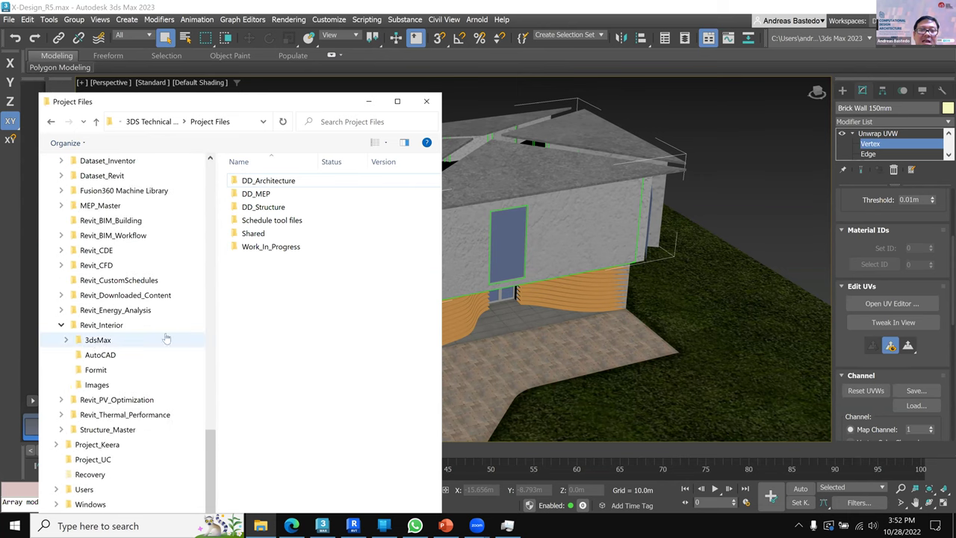
pyautogui.click(98, 341)
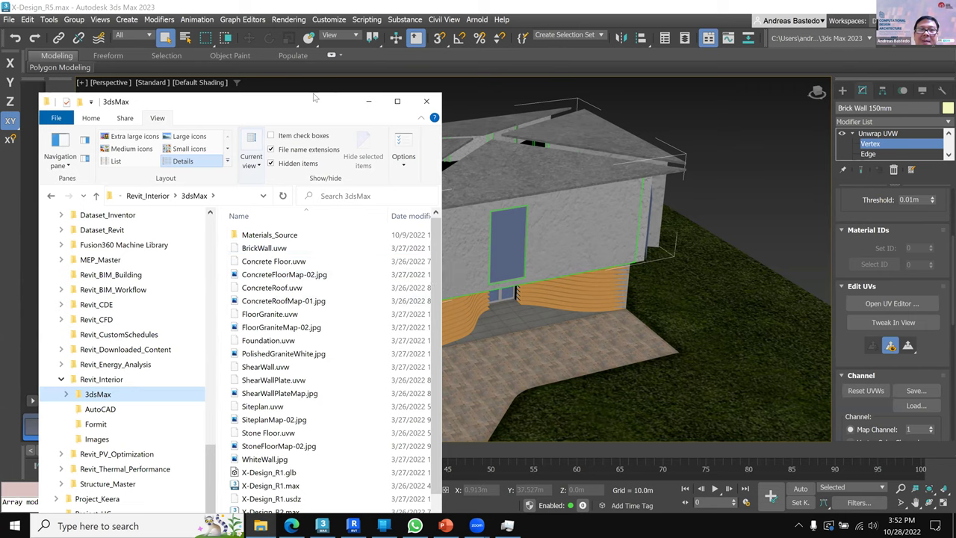
pyautogui.moveTo(315, 97); pyautogui.dragTo(321, 55)
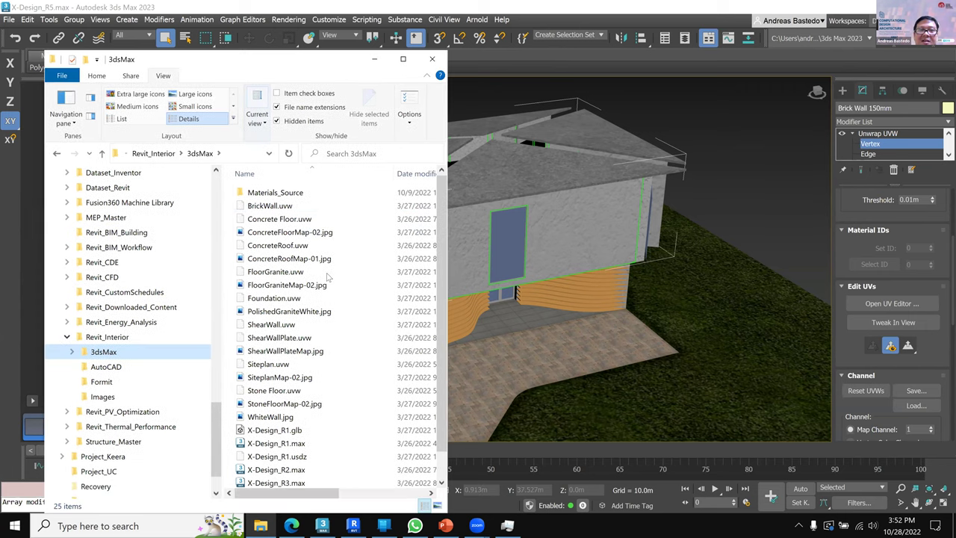
pyautogui.scroll(-1, 328, 413)
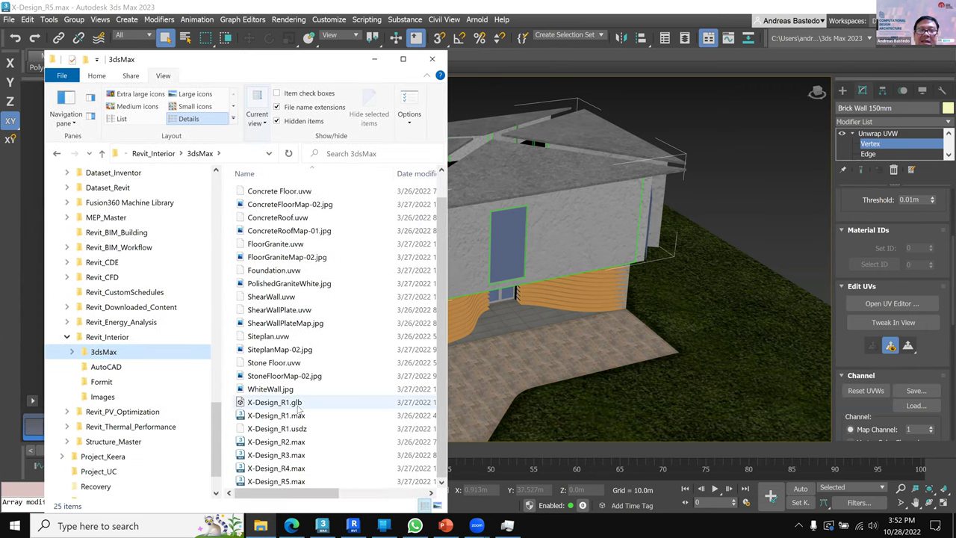
pyautogui.doubleClick(298, 404)
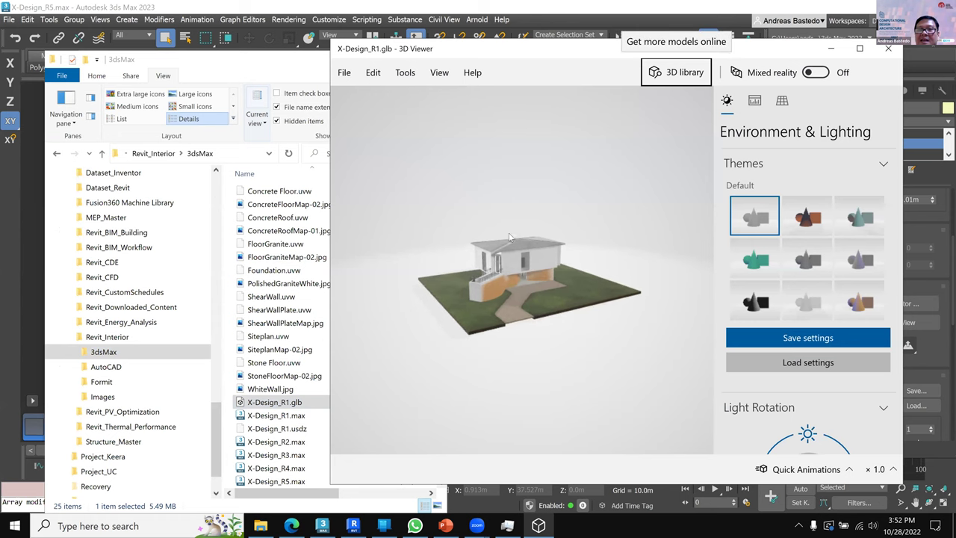
# - Examine the exported villa model up close from the front, the side and the ramp
pyautogui.scroll(5, 504, 302)
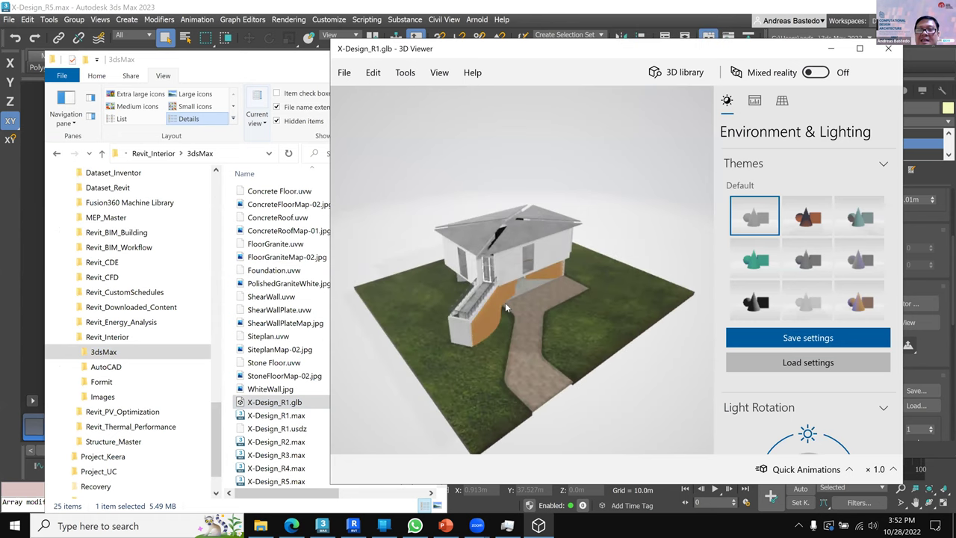
pyautogui.moveTo(505, 302); pyautogui.dragTo(497, 349)
pyautogui.moveTo(443, 322); pyautogui.dragTo(388, 320)
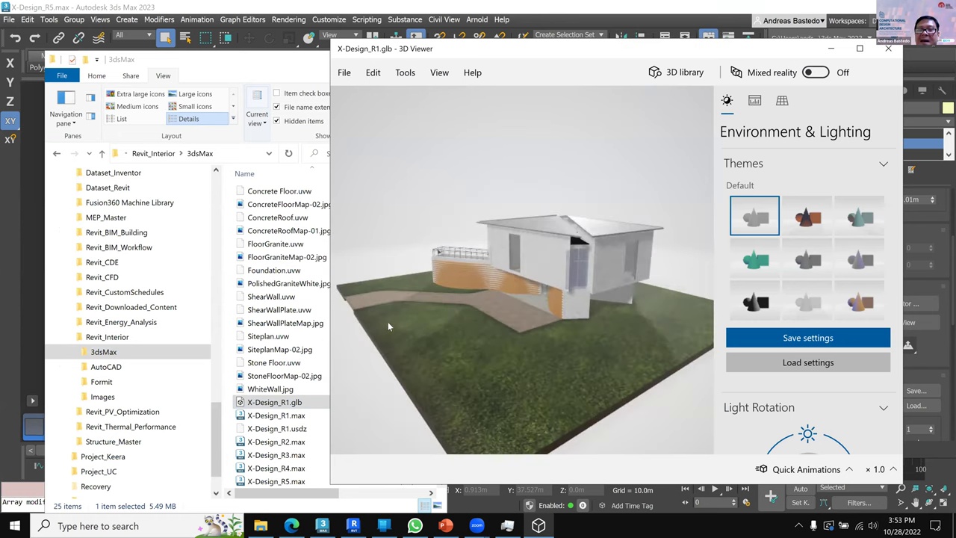
pyautogui.moveTo(526, 362); pyautogui.dragTo(524, 336)
pyautogui.scroll(3, 514, 309)
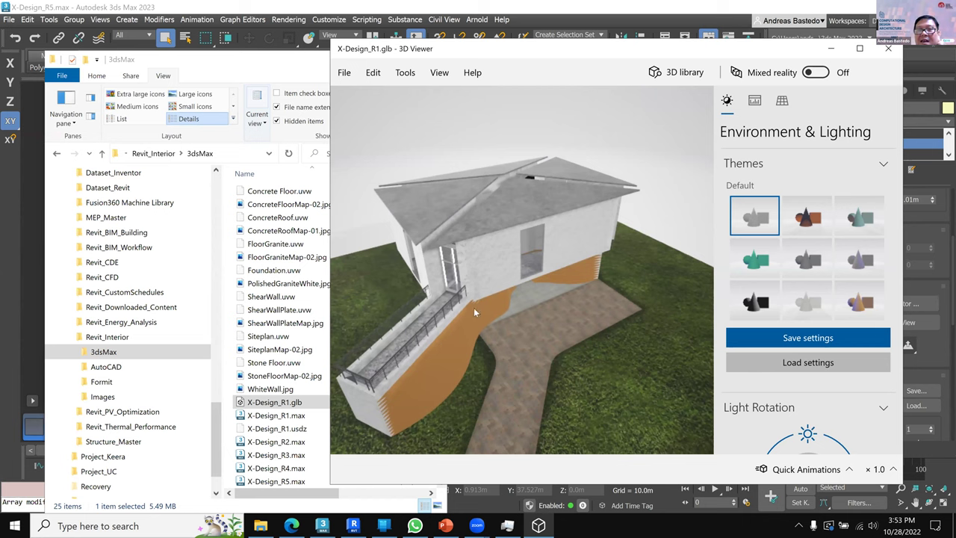
pyautogui.moveTo(459, 300); pyautogui.dragTo(546, 294)
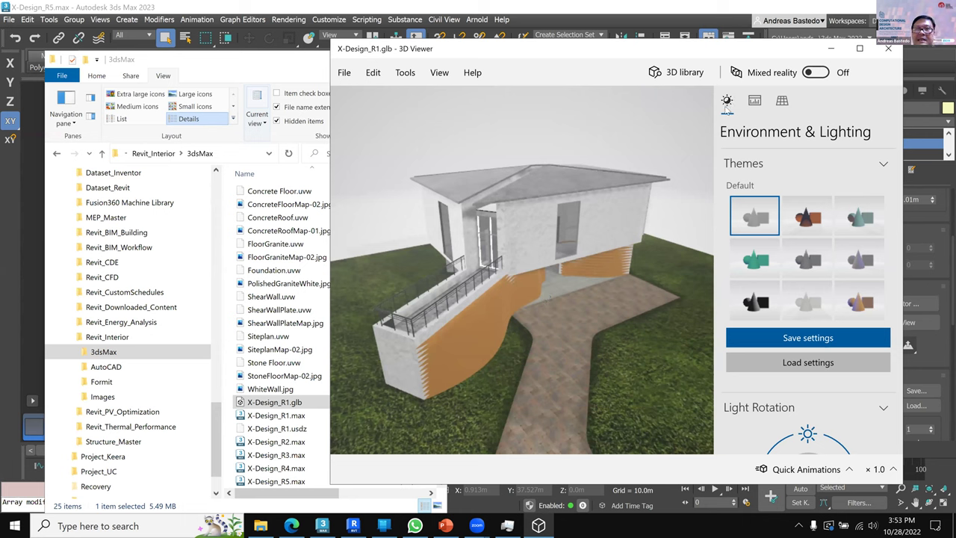
# - Switch to Phone Link, mirror the phone's screen, retry the connection and leave the Wi-Fi settings for the 3DS Technical School project
pyautogui.click(383, 525)
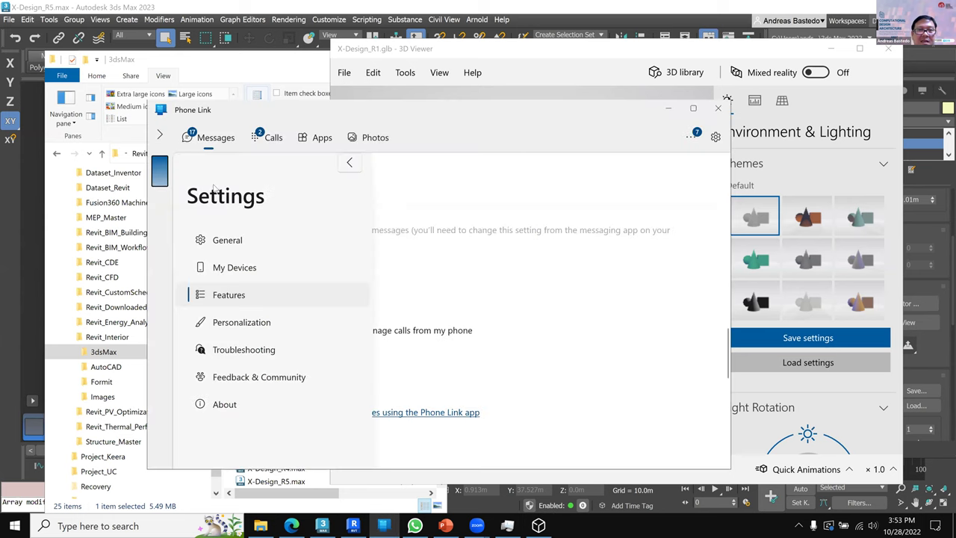
pyautogui.click(158, 185)
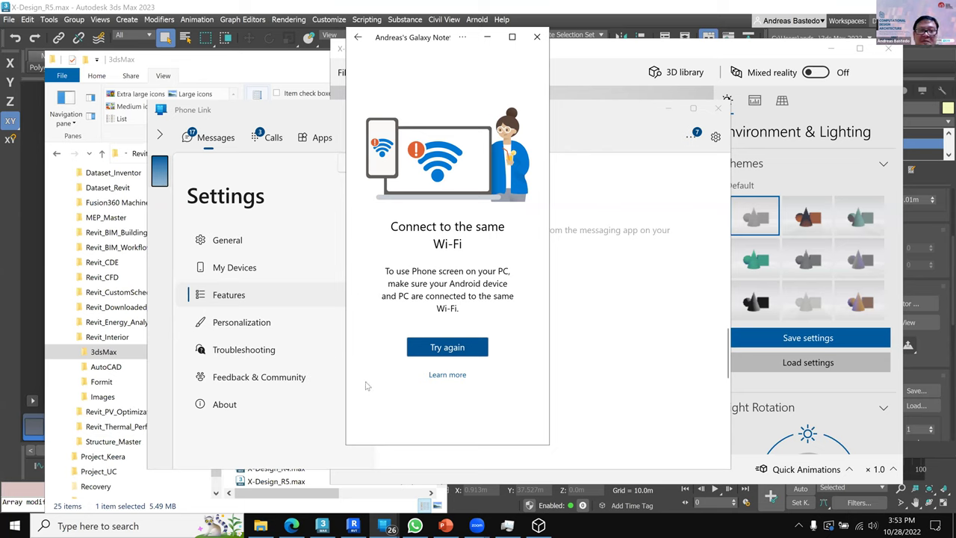
pyautogui.click(420, 356)
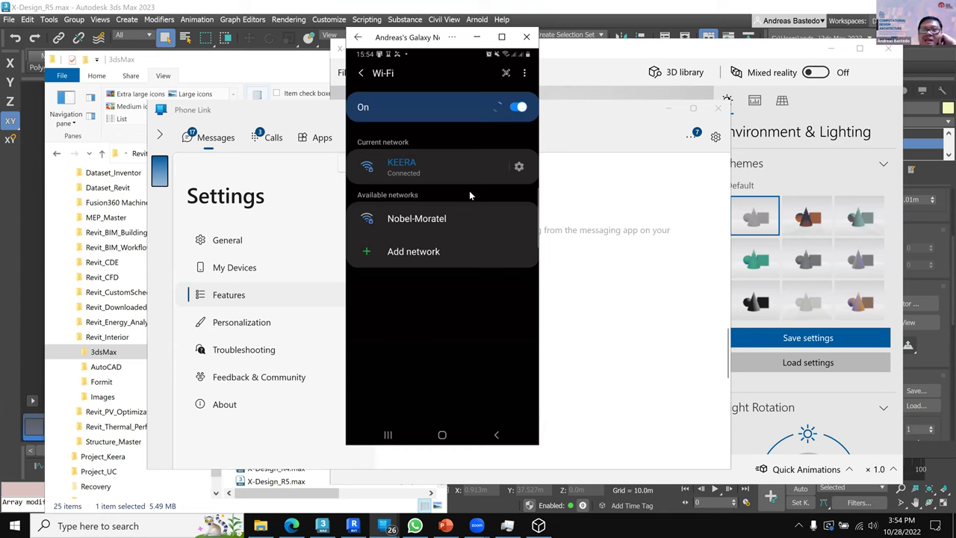
pyautogui.click(361, 72)
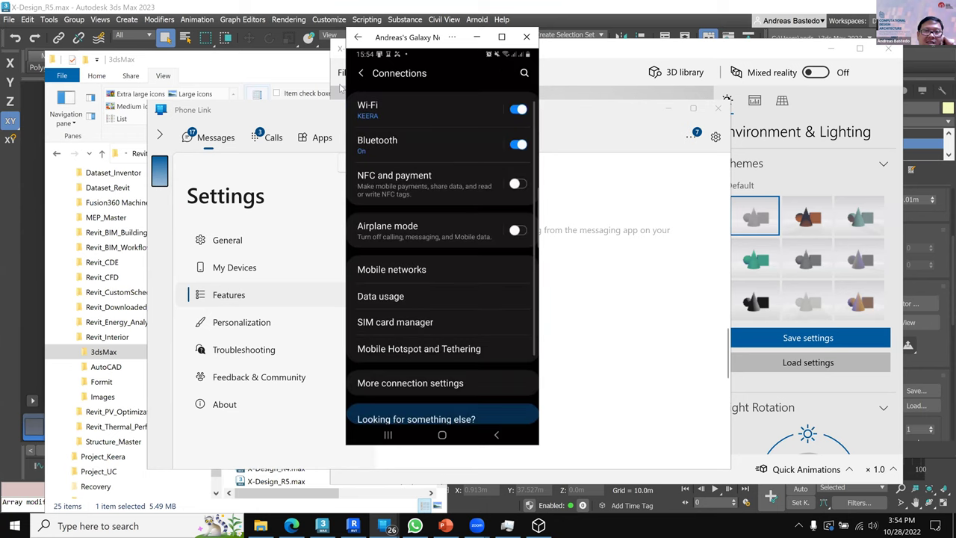
pyautogui.click(361, 73)
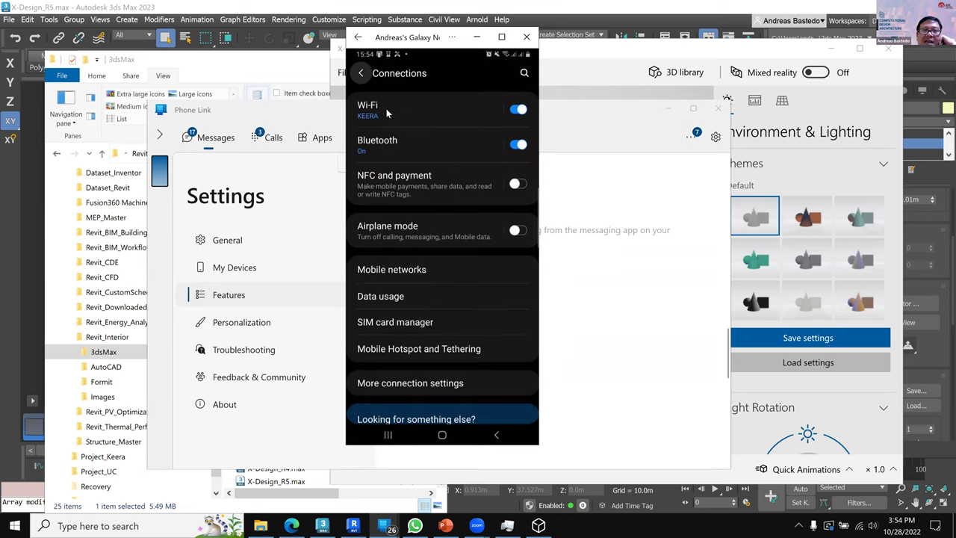
pyautogui.click(499, 436)
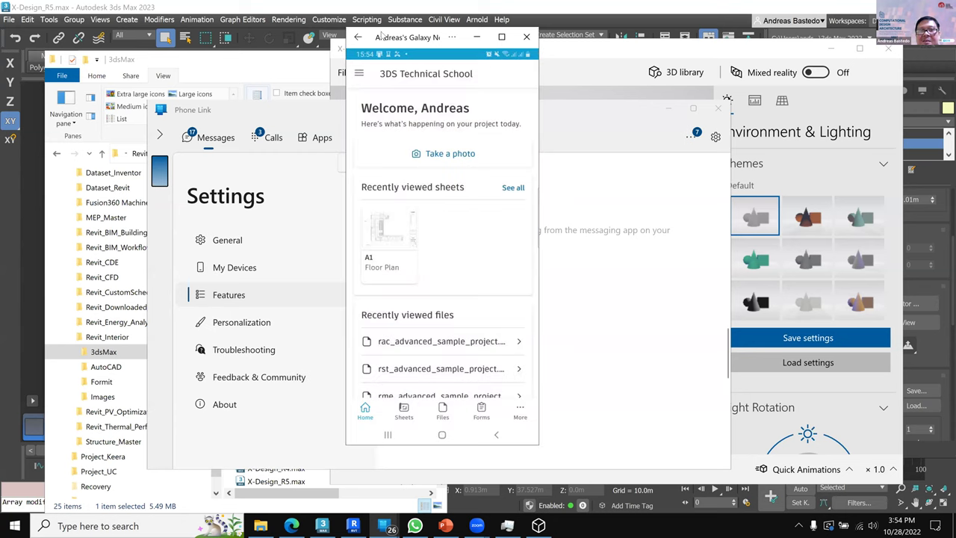
# - Look through the mobile project home's recently viewed sheets, recent files and work status
pyautogui.moveTo(381, 38); pyautogui.dragTo(302, 87)
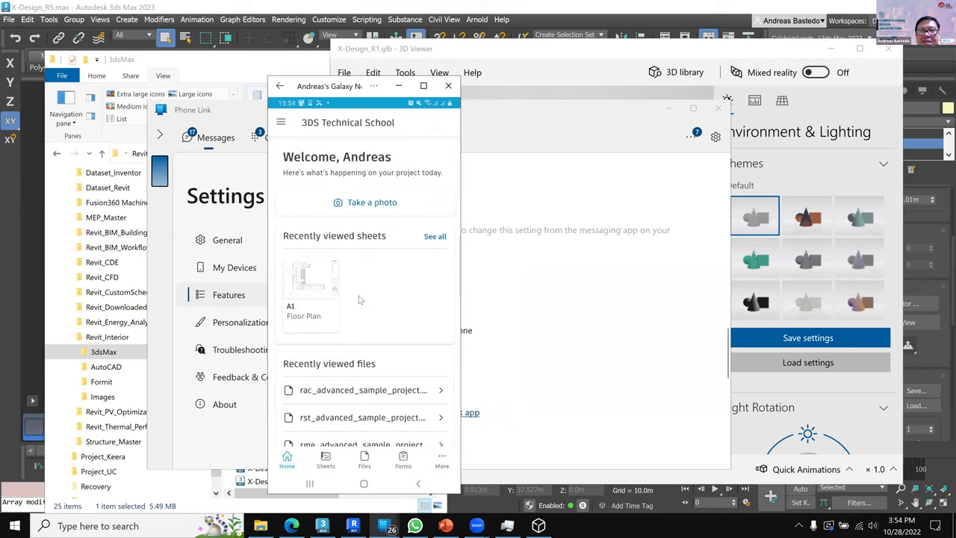
pyautogui.scroll(-2, 356, 380)
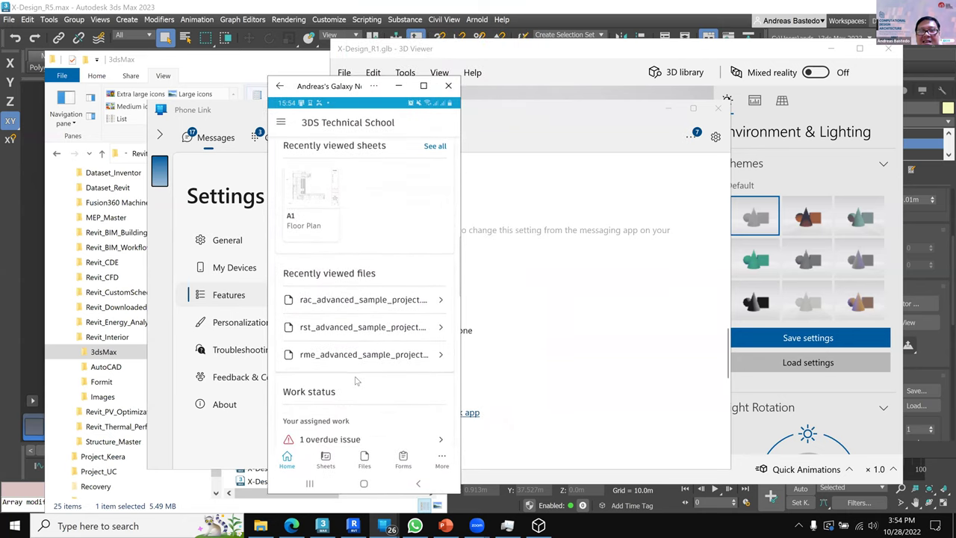
pyautogui.scroll(-3, 356, 380)
pyautogui.scroll(1, 357, 380)
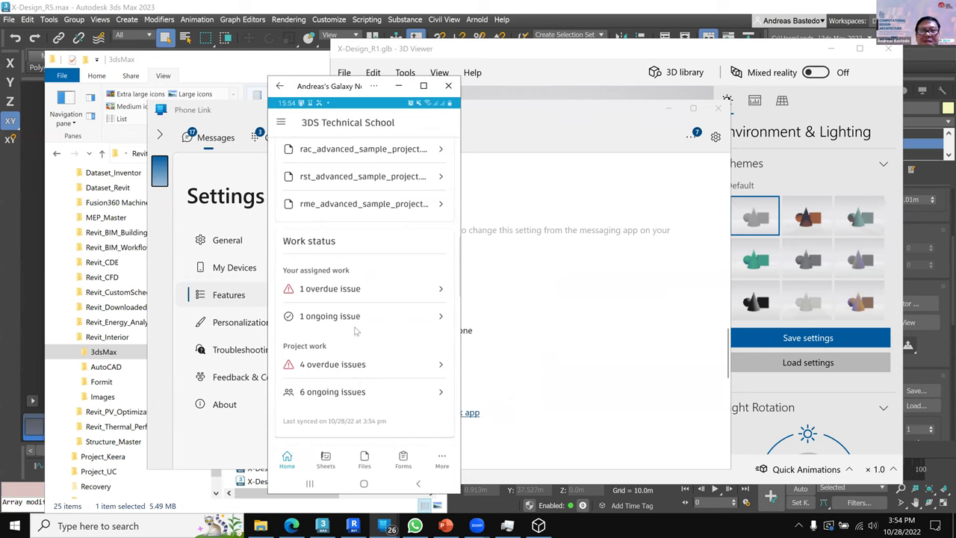
pyautogui.scroll(1, 352, 331)
pyautogui.scroll(1, 351, 333)
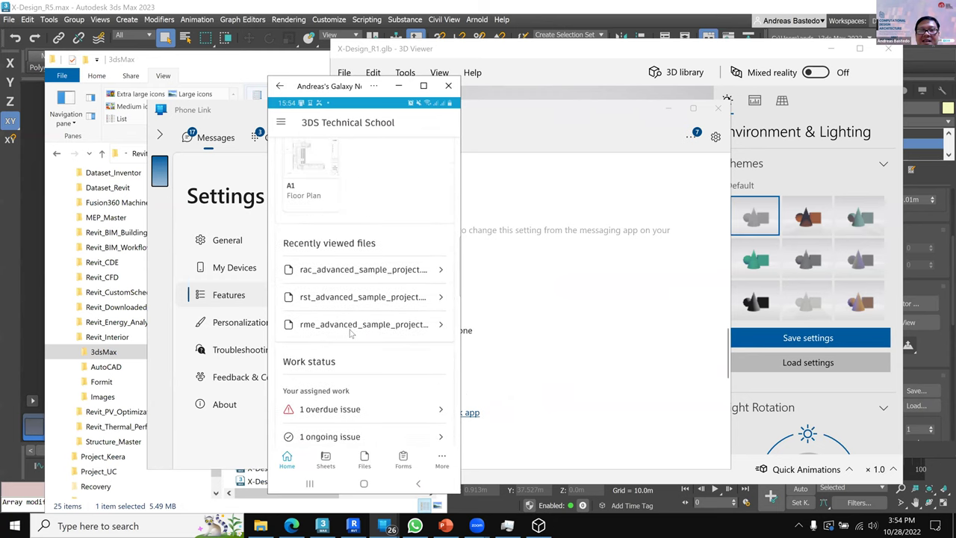
pyautogui.scroll(1, 351, 333)
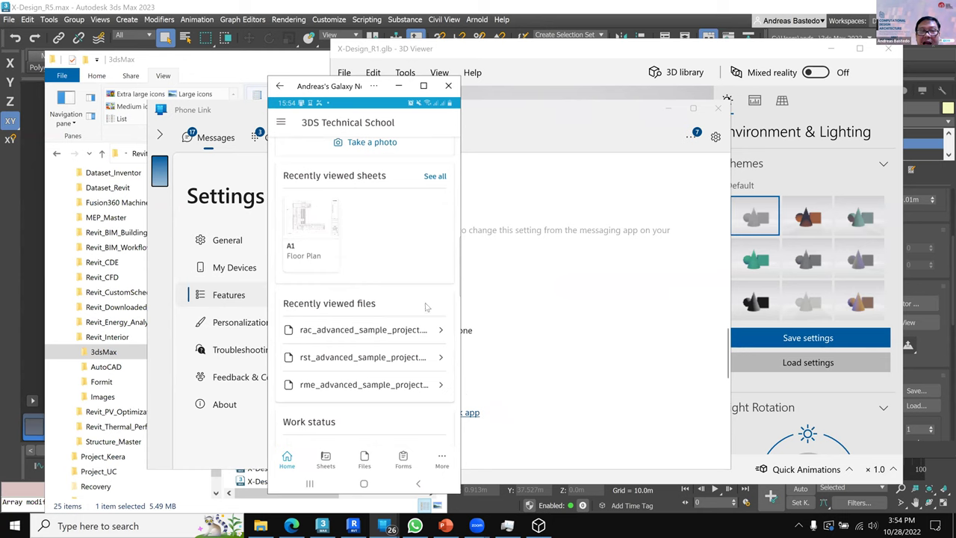
# - Open the recently viewed rac_advanced_sample_project file in the mobile project and inspect its 3D model, overview map and section options
pyautogui.click(347, 334)
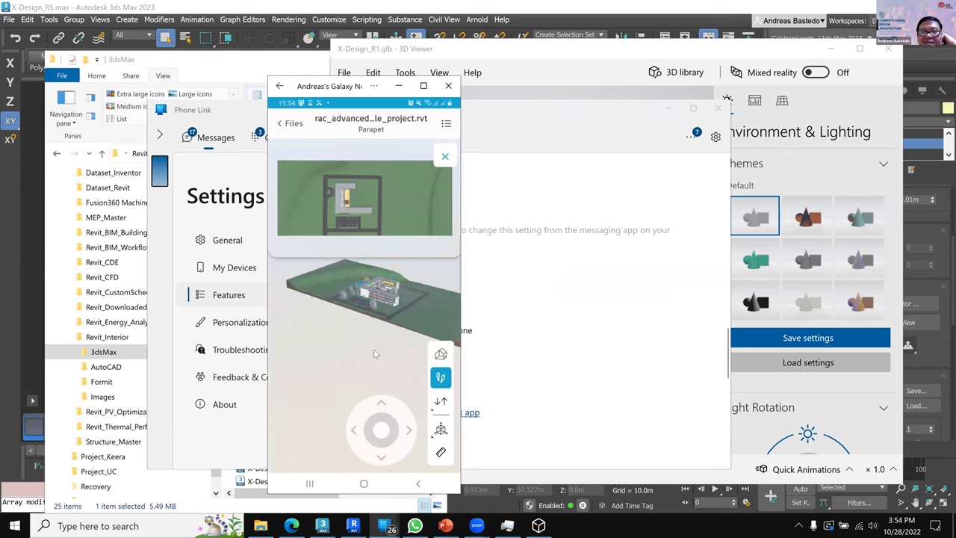
pyautogui.click(344, 213)
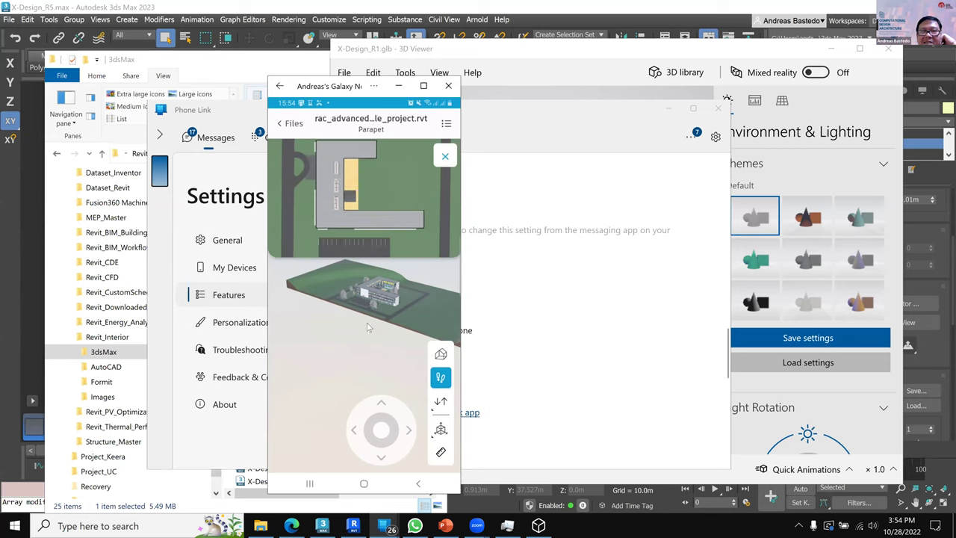
pyautogui.click(441, 427)
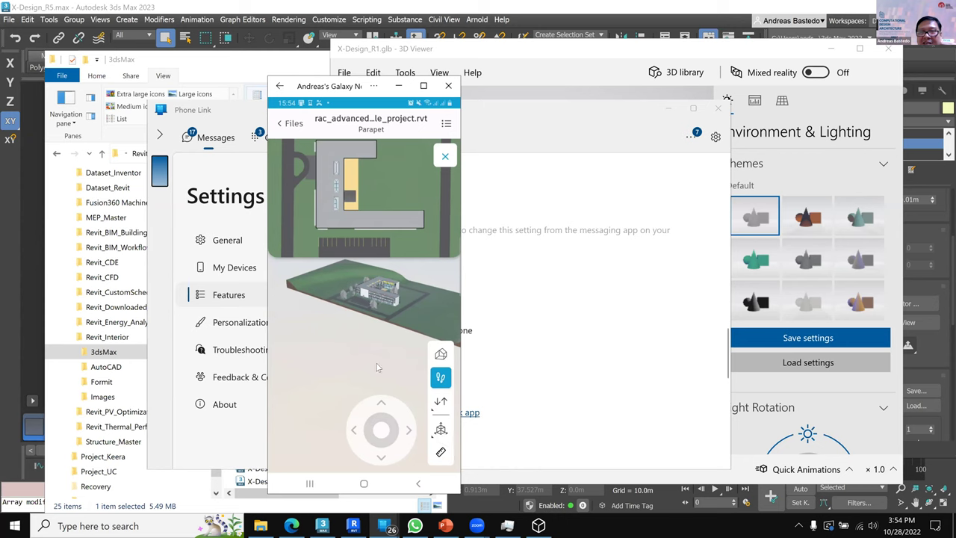
pyautogui.moveTo(357, 326); pyautogui.dragTo(372, 326)
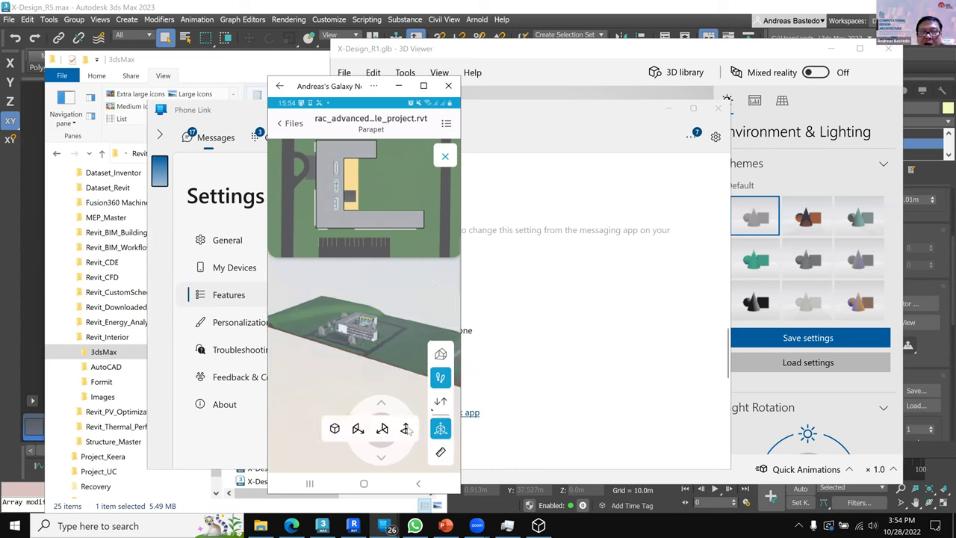
pyautogui.click(357, 340)
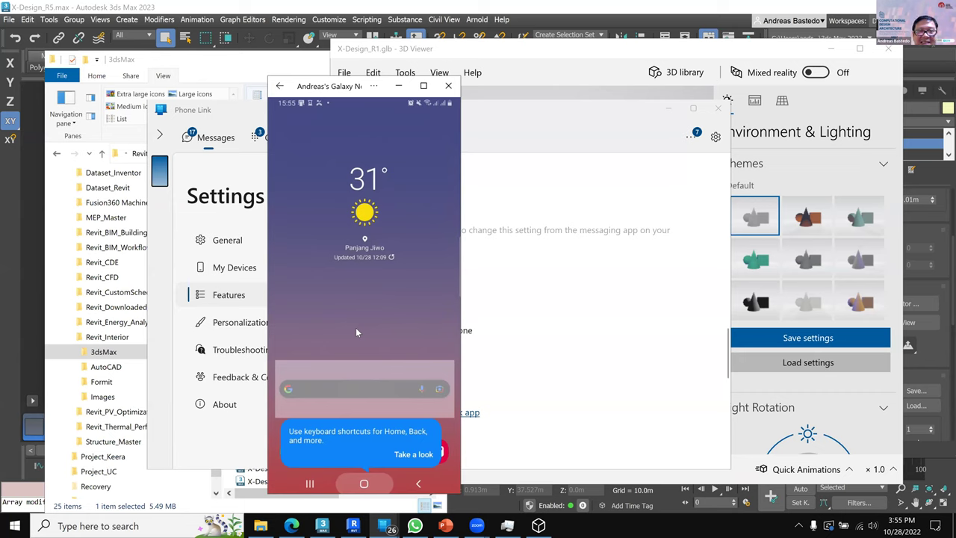
# - Return to the phone's home screen, bring up the recent apps and open the X-Design_R1 model in the mobile 3D viewer
pyautogui.click(418, 484)
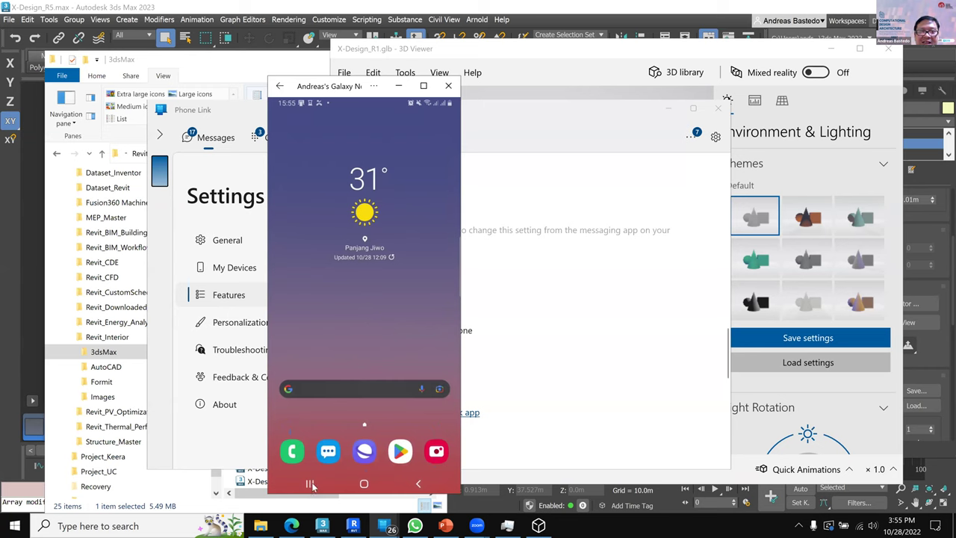
pyautogui.click(364, 483)
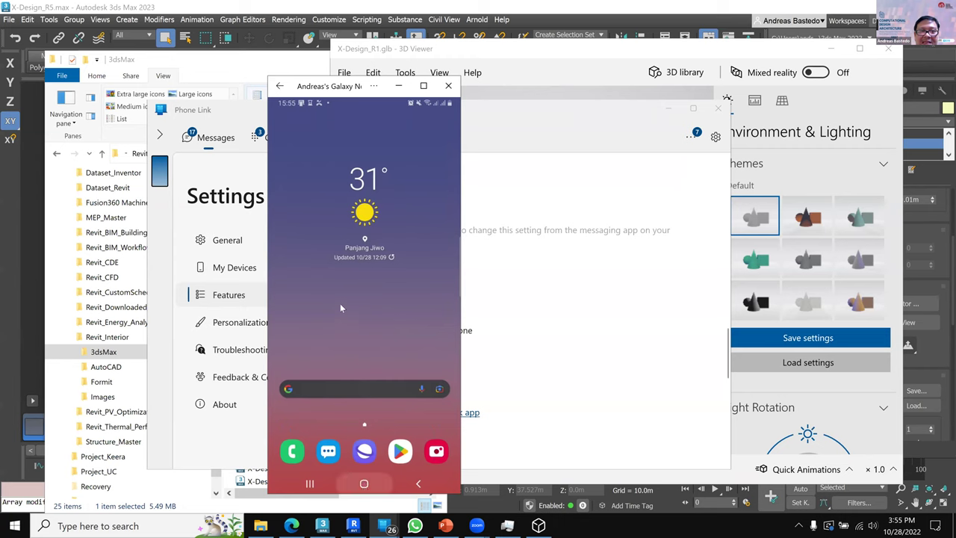
pyautogui.click(365, 484)
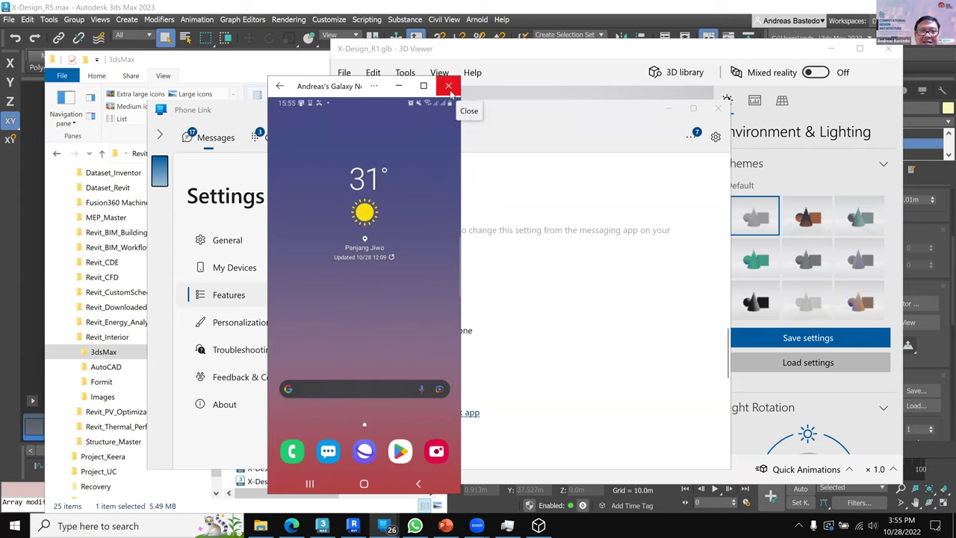
pyautogui.click(309, 483)
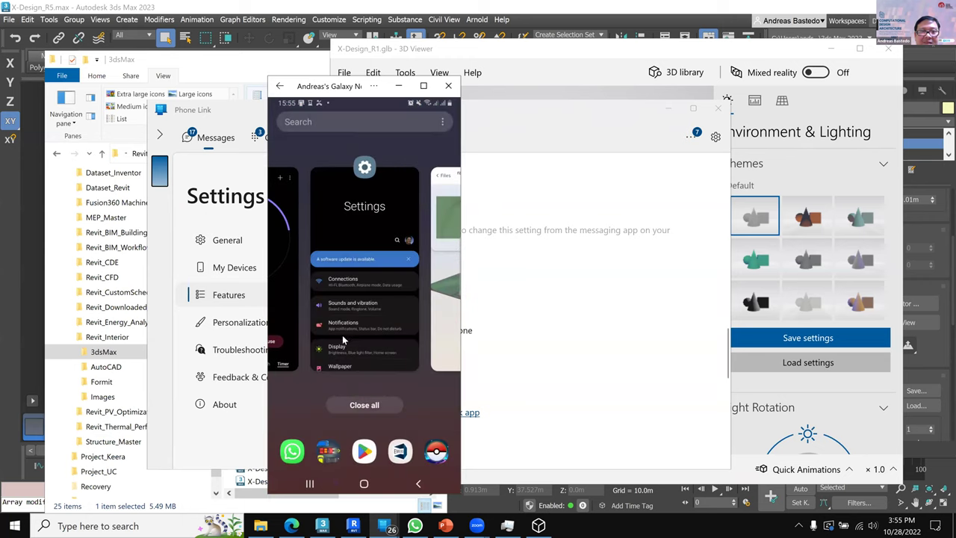
pyautogui.click(397, 457)
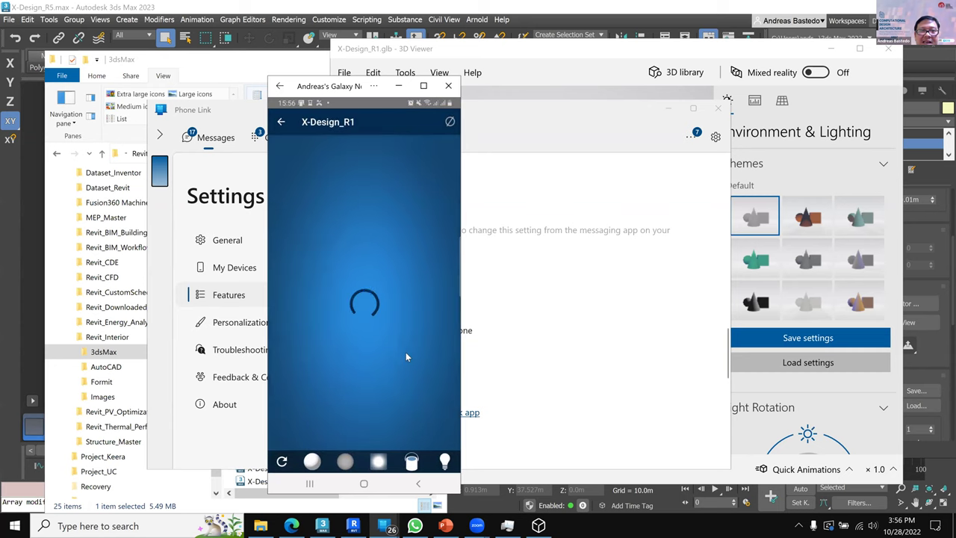
# - Examine the X-Design_R1 villa model on the phone from several angles
pyautogui.moveTo(378, 349); pyautogui.dragTo(364, 315)
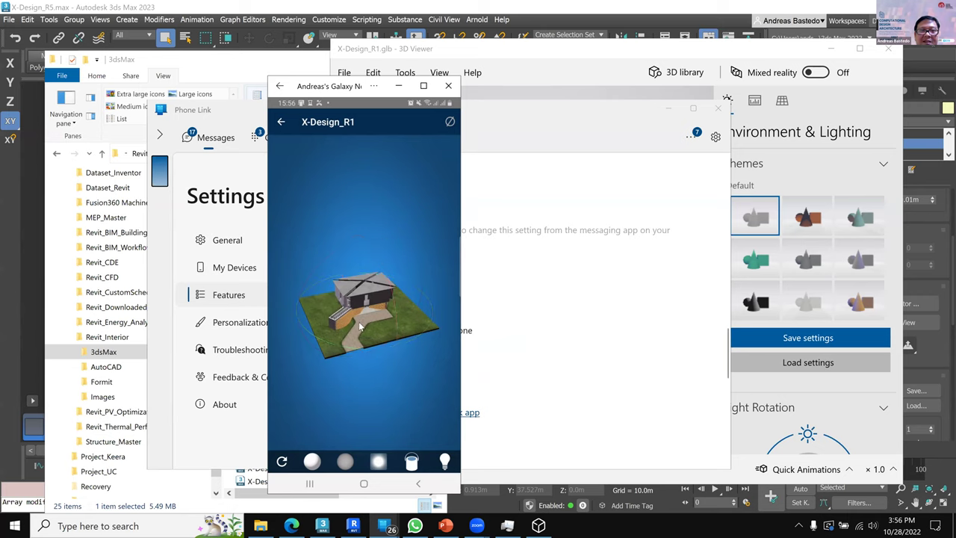
pyautogui.moveTo(388, 352); pyautogui.dragTo(381, 246)
pyautogui.moveTo(362, 321); pyautogui.dragTo(374, 338)
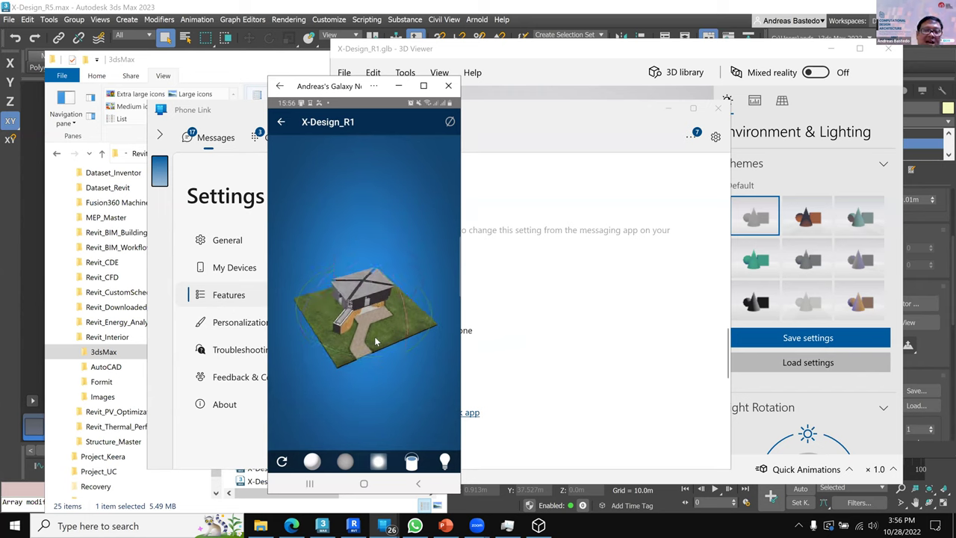
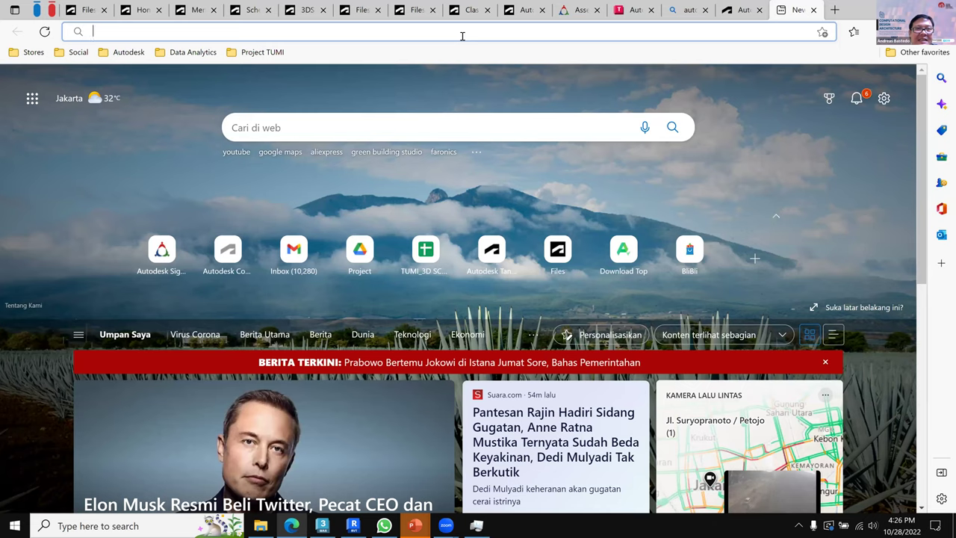
# - Search the web for "autodesk aec" and open Autodesk's Architecture, Engineering & Construction (AEC) Collection page
pyautogui.click(463, 35)
pyautogui.write('autodesk')
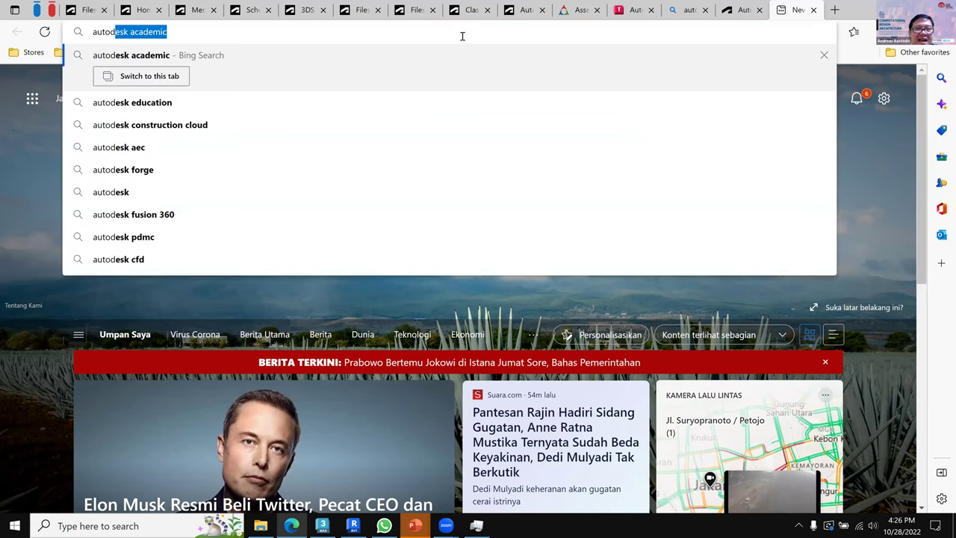
pyautogui.write(' ae')
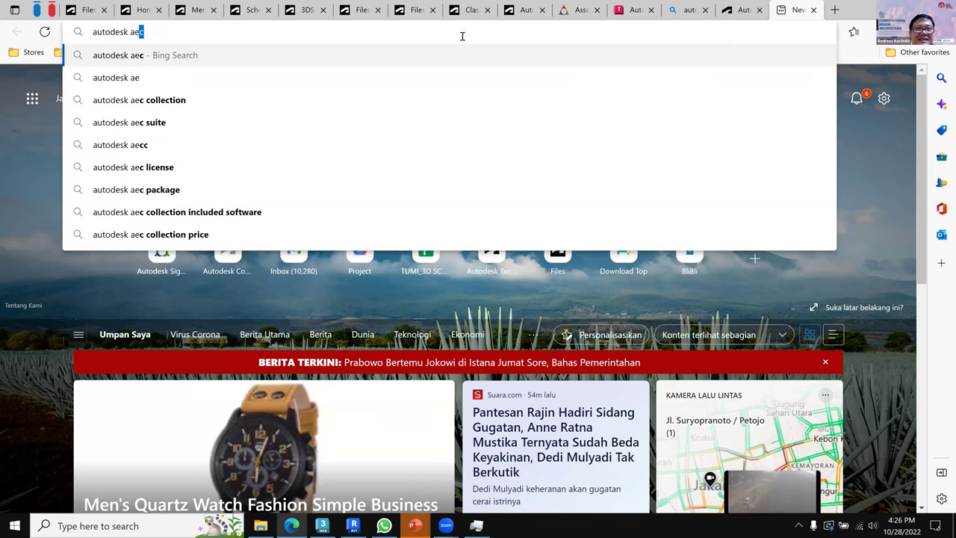
pyautogui.write('c')
pyautogui.press('Return')
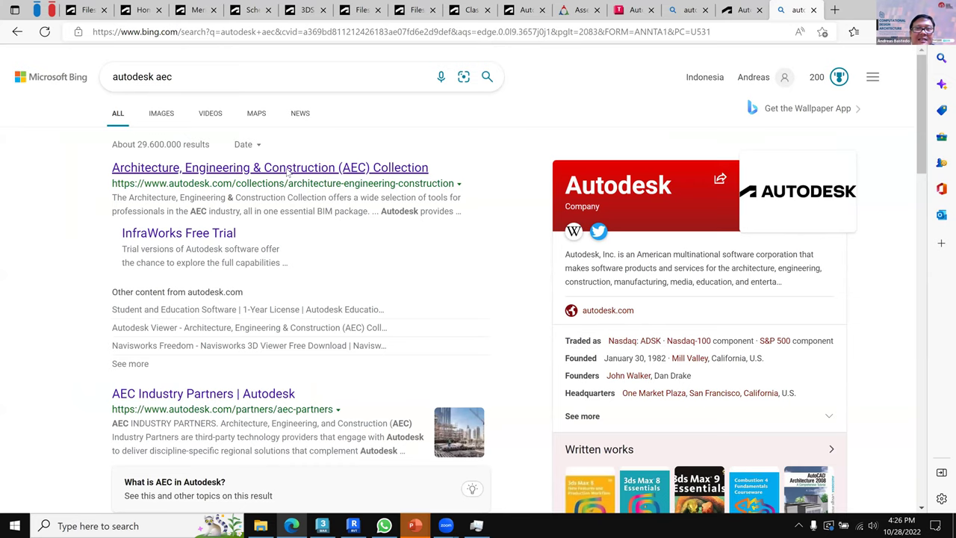
pyautogui.click(287, 172)
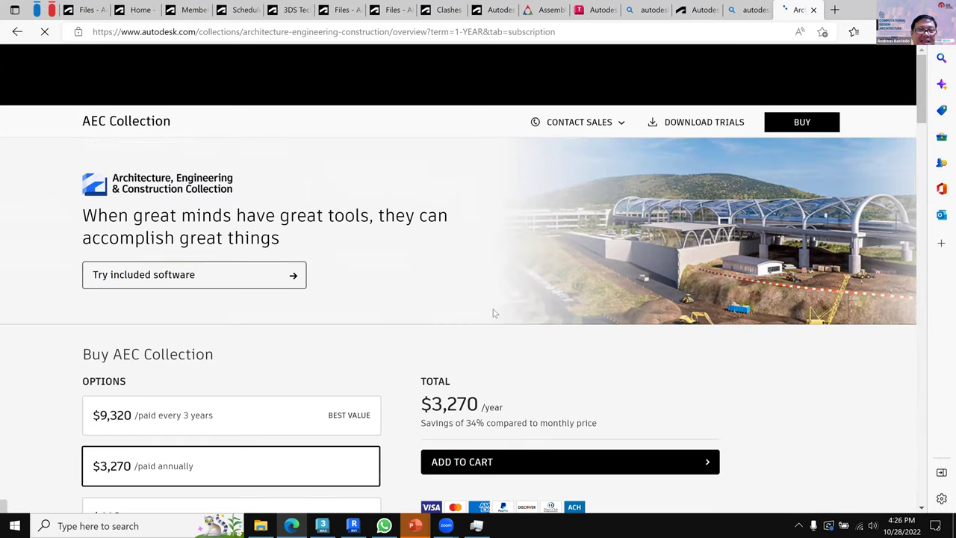
# - Go past the AEC Collection's pricing and overview and open its Included software section
pyautogui.scroll(-5, 734, 358)
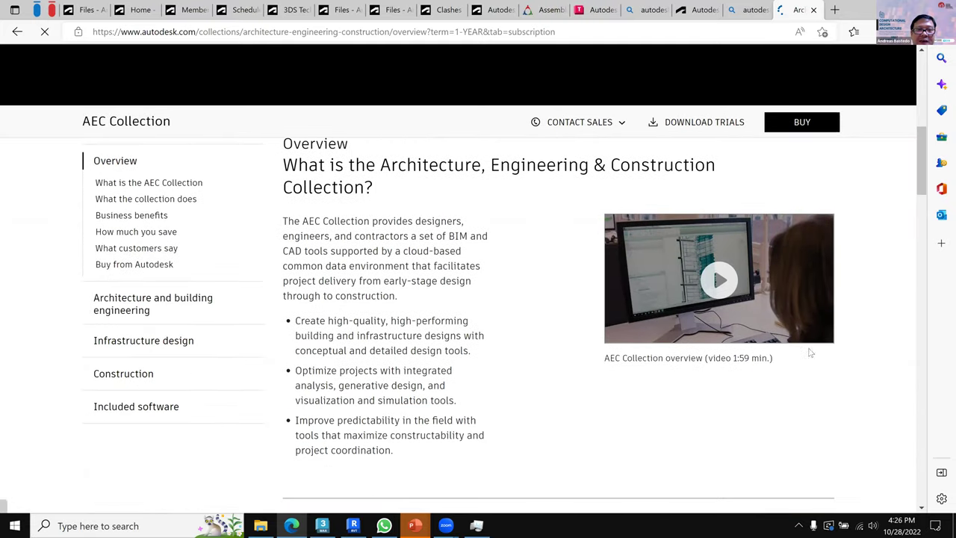
pyautogui.scroll(-1, 141, 416)
pyautogui.click(139, 408)
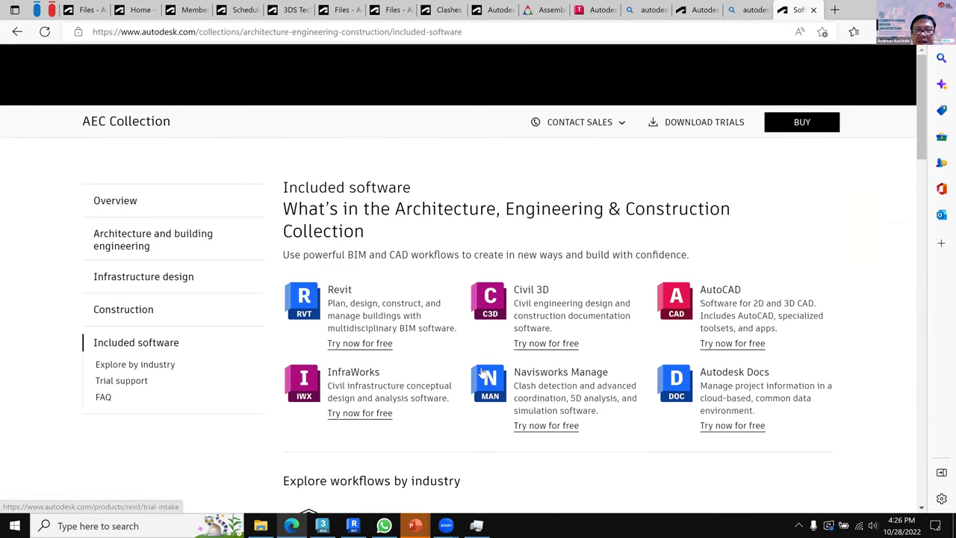
# - Look through the software included in the AEC Collection, from the main design products to the additional analysis, rendering and fabrication tools
pyautogui.scroll(-3, 489, 374)
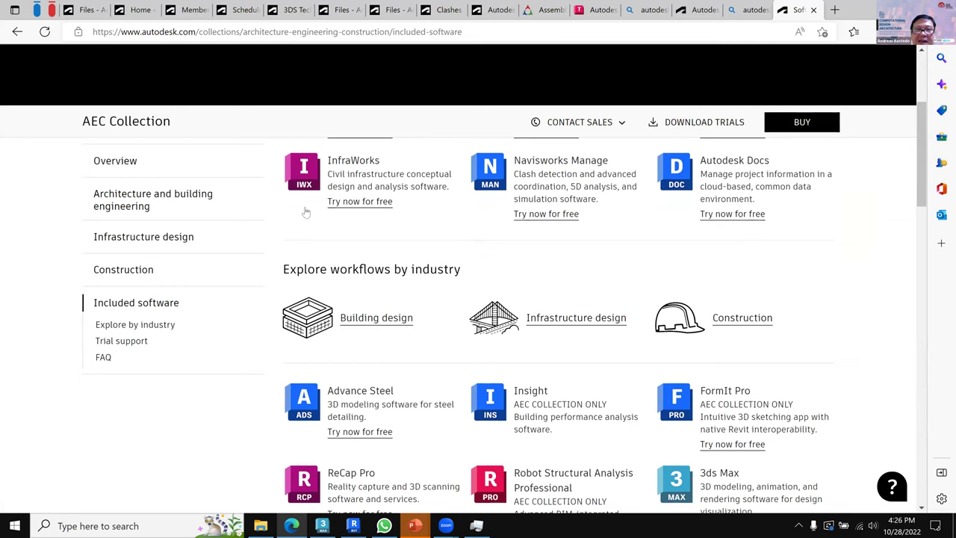
pyautogui.scroll(-2, 306, 215)
pyautogui.scroll(-1, 629, 215)
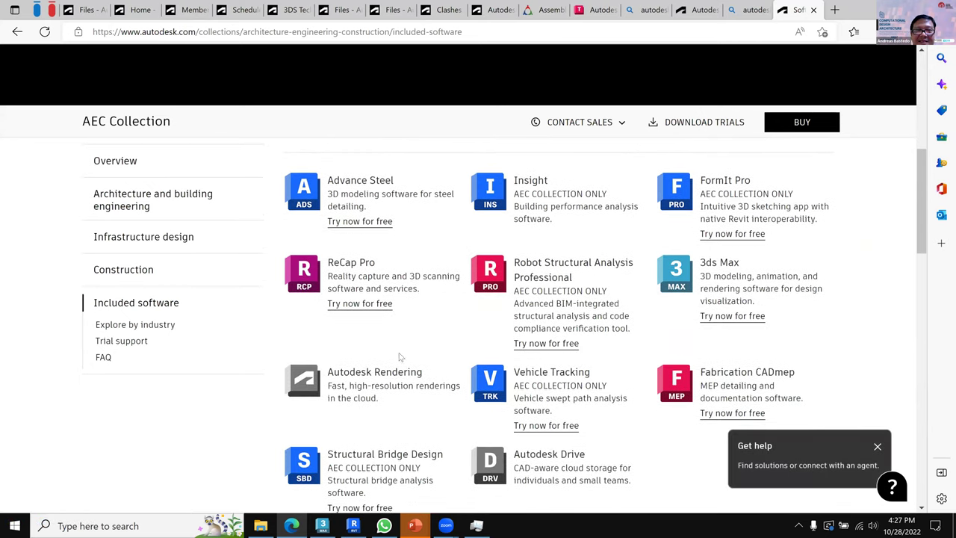
pyautogui.scroll(-1, 425, 338)
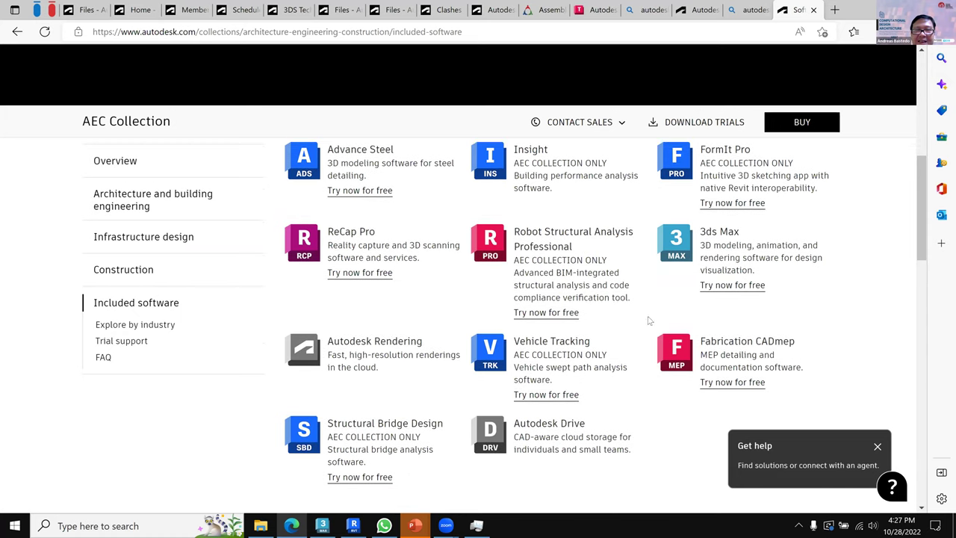
pyautogui.scroll(-1, 651, 320)
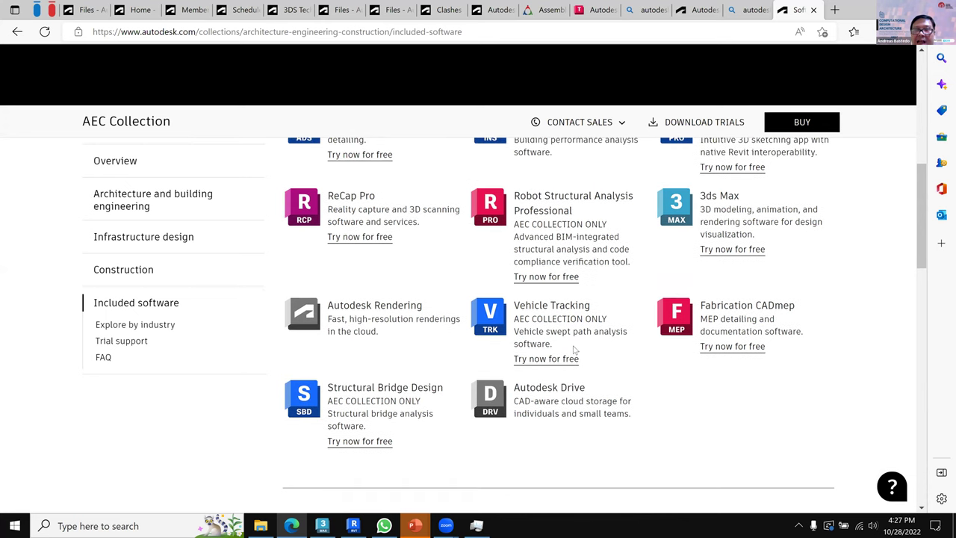
pyautogui.scroll(10, 574, 351)
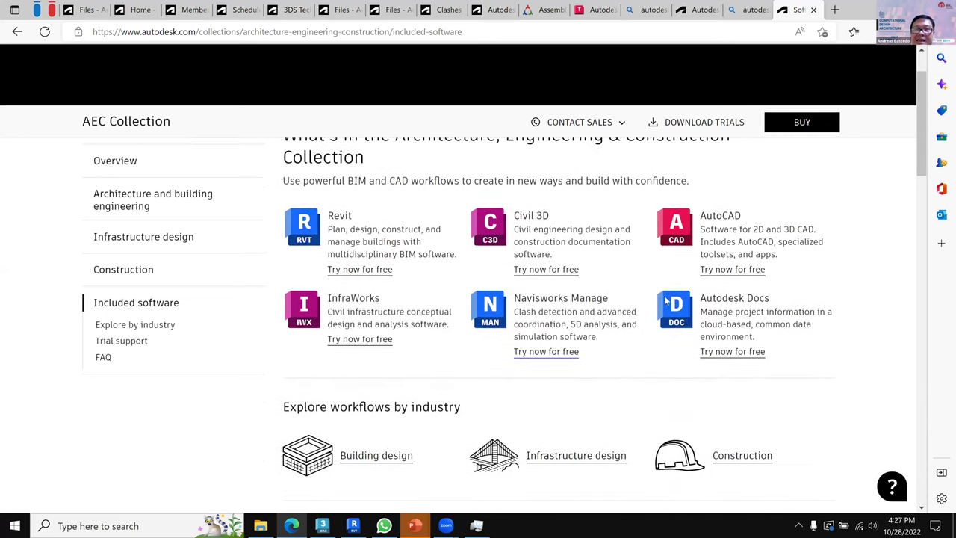
pyautogui.scroll(-1, 667, 301)
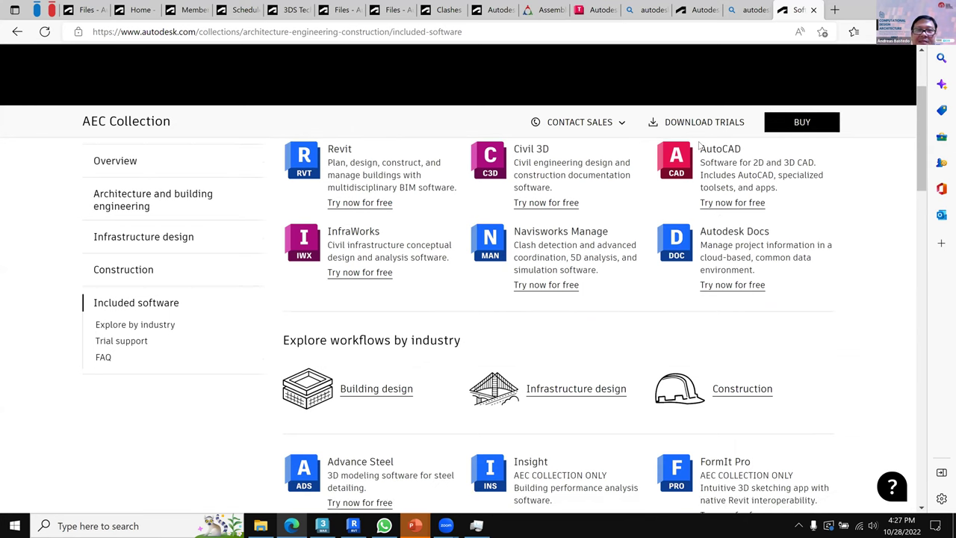
pyautogui.scroll(2, 707, 260)
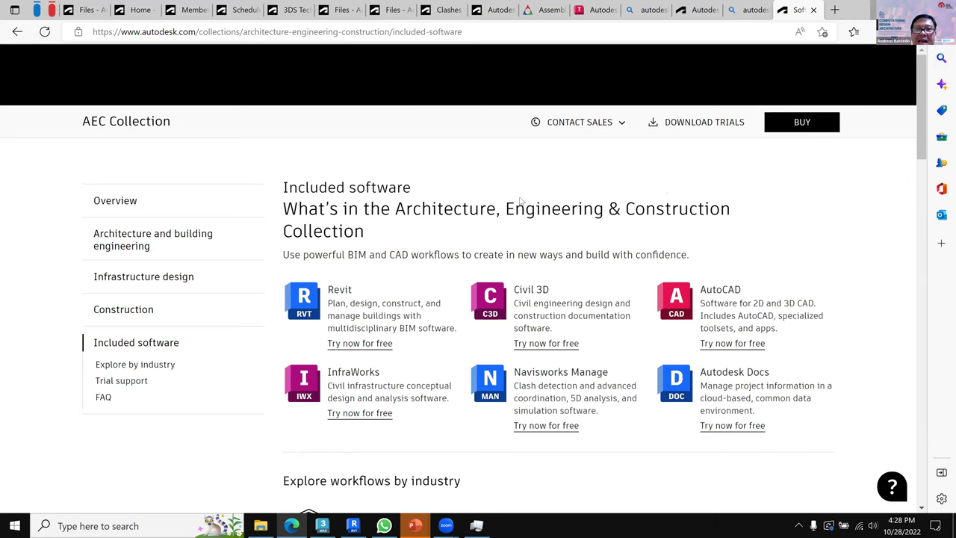
# - Switch to Revit and look at the signed-in account's options for account details, purchasing and licence management
pyautogui.hotkey('alt', 'Tab')
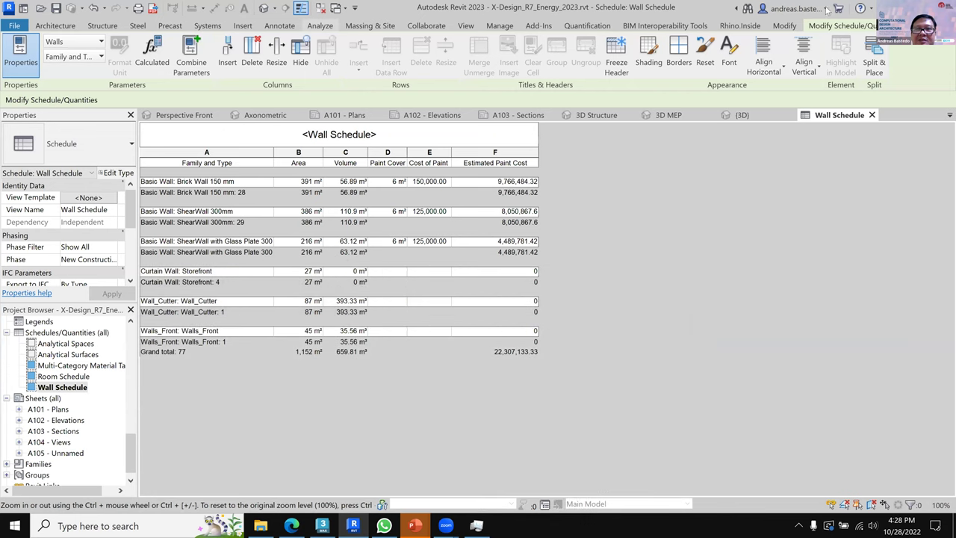
pyautogui.click(821, 9)
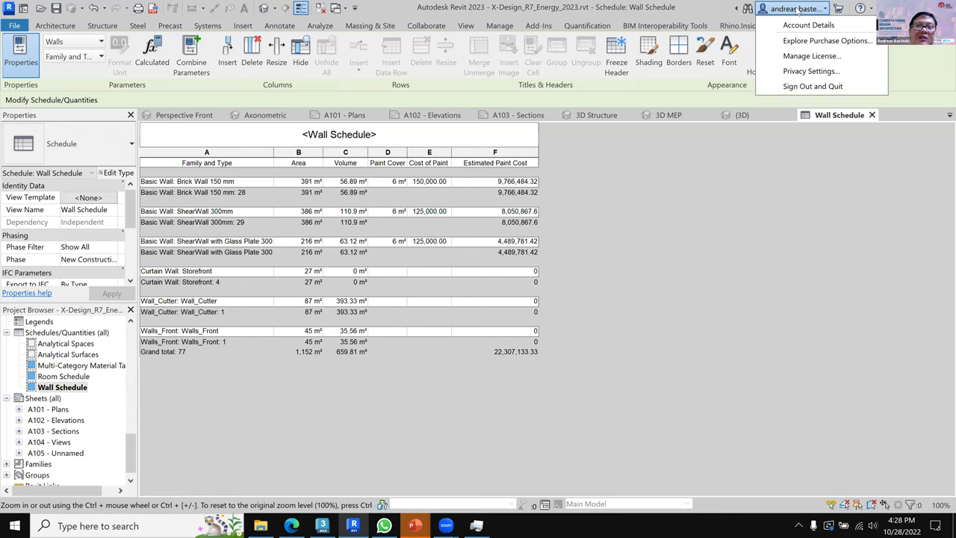
pyautogui.click(807, 226)
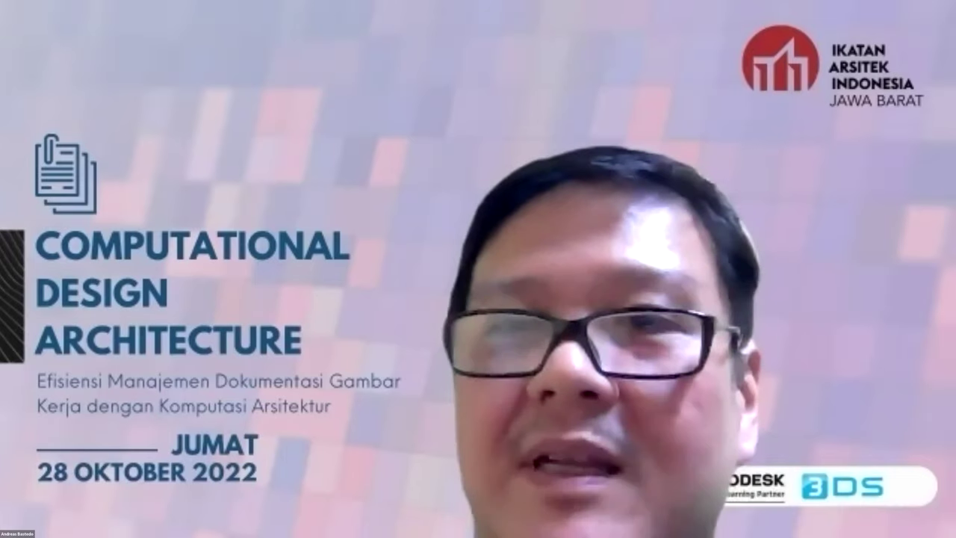